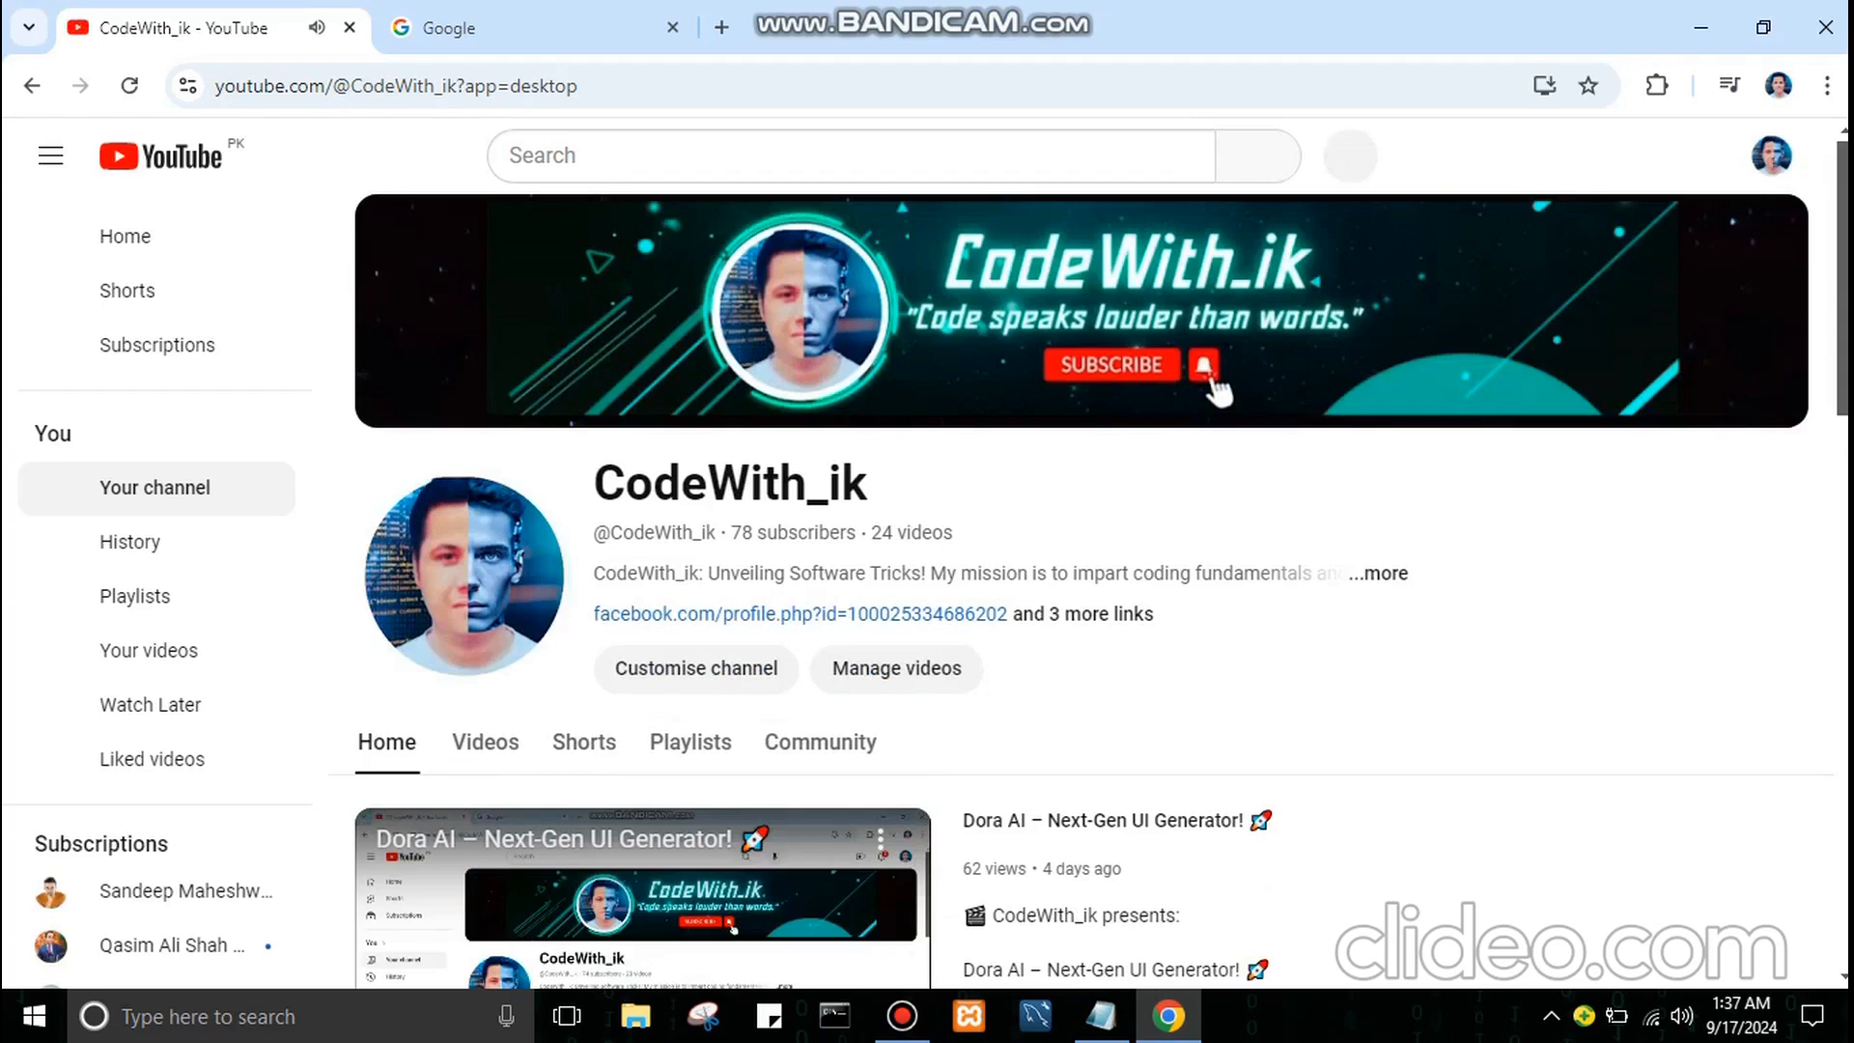
# Collapse the sidebar and look through the CodeWith_ik channel home page, including the For you, Shorts and Videos sections
pyautogui.scroll(-1, 1089, 567)
pyautogui.scroll(-1, 1082, 580)
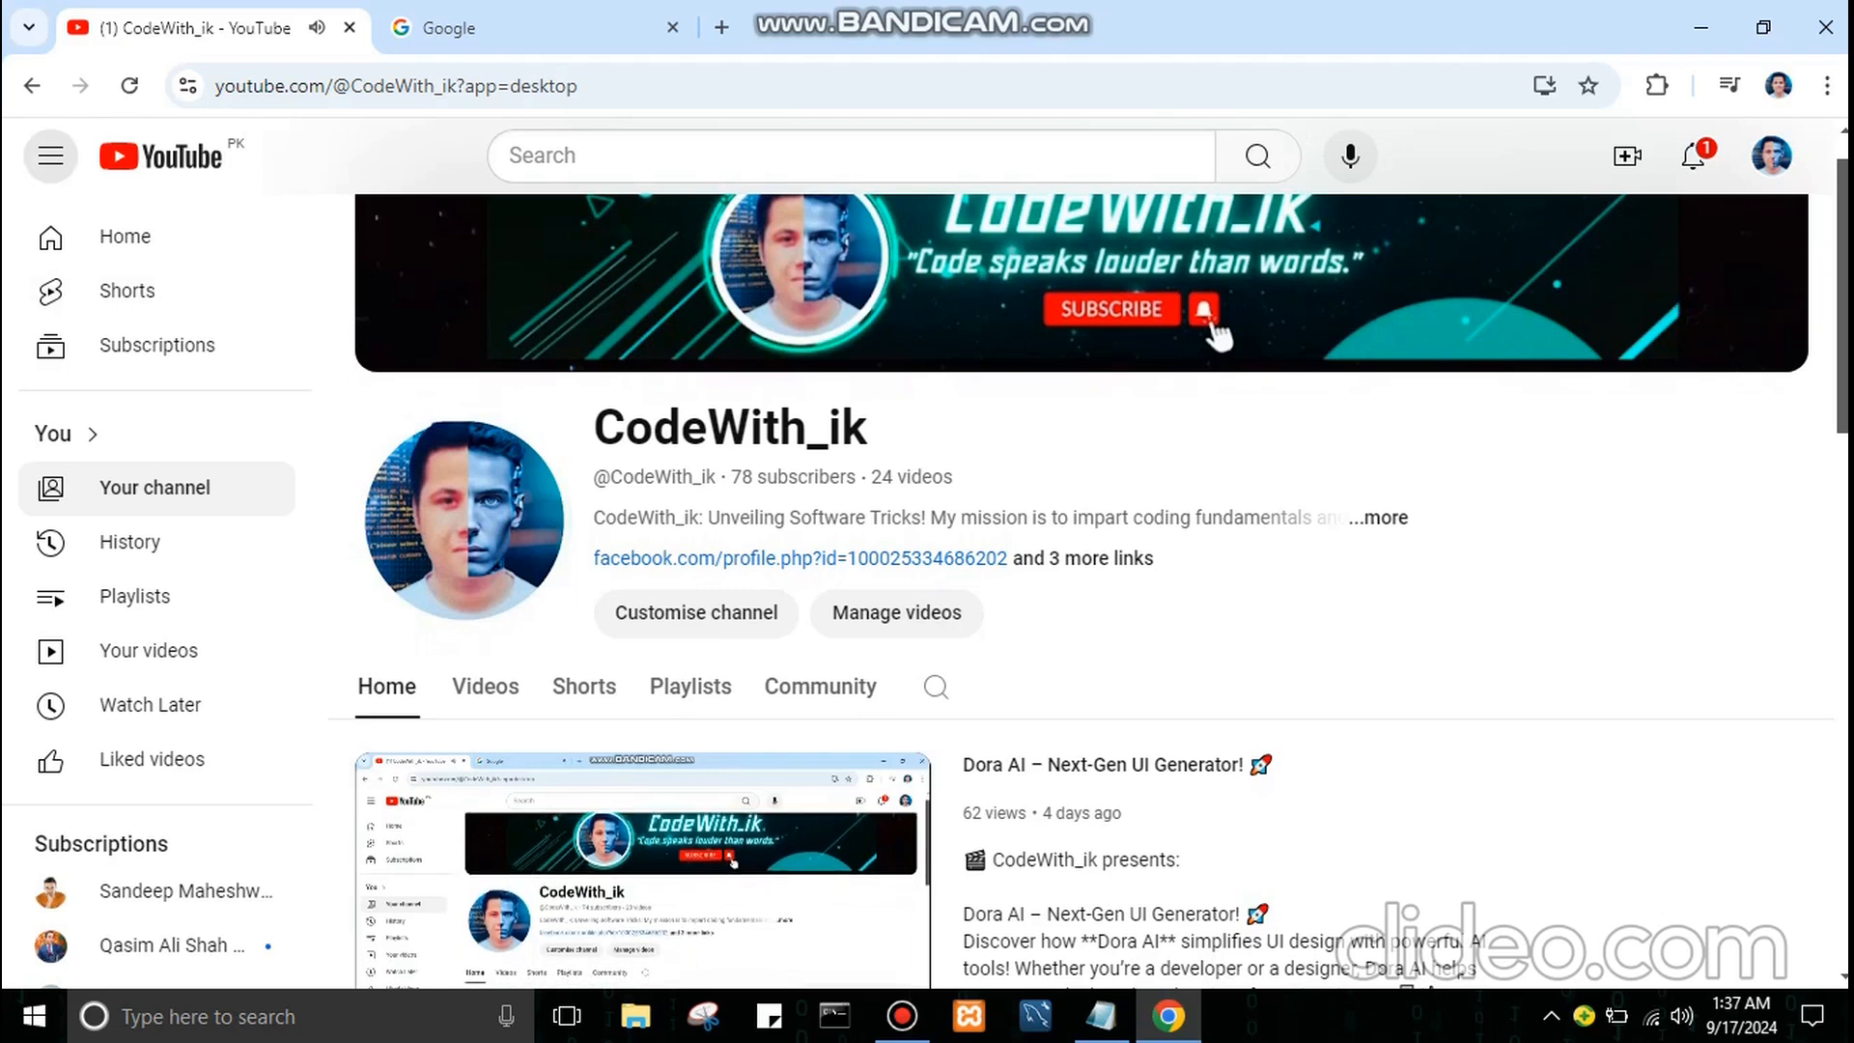
pyautogui.click(50, 155)
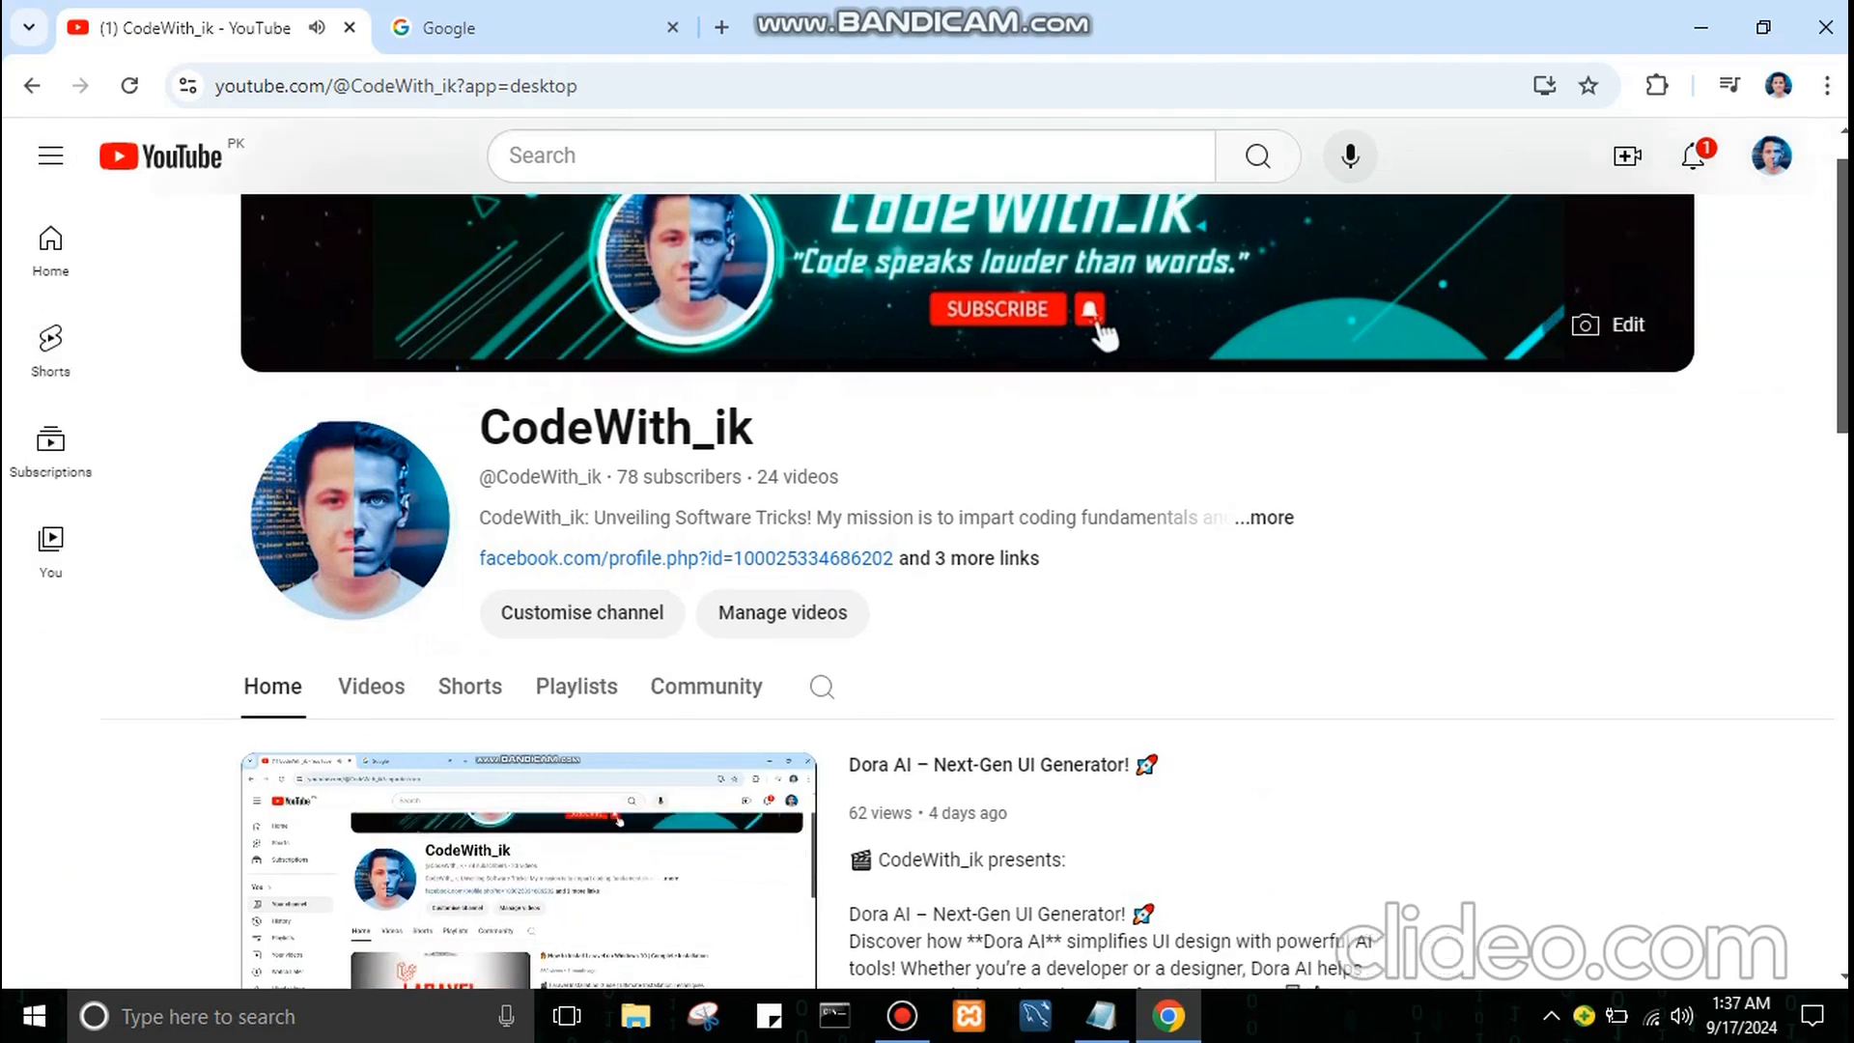
pyautogui.scroll(-2, 966, 551)
pyautogui.scroll(-1, 967, 552)
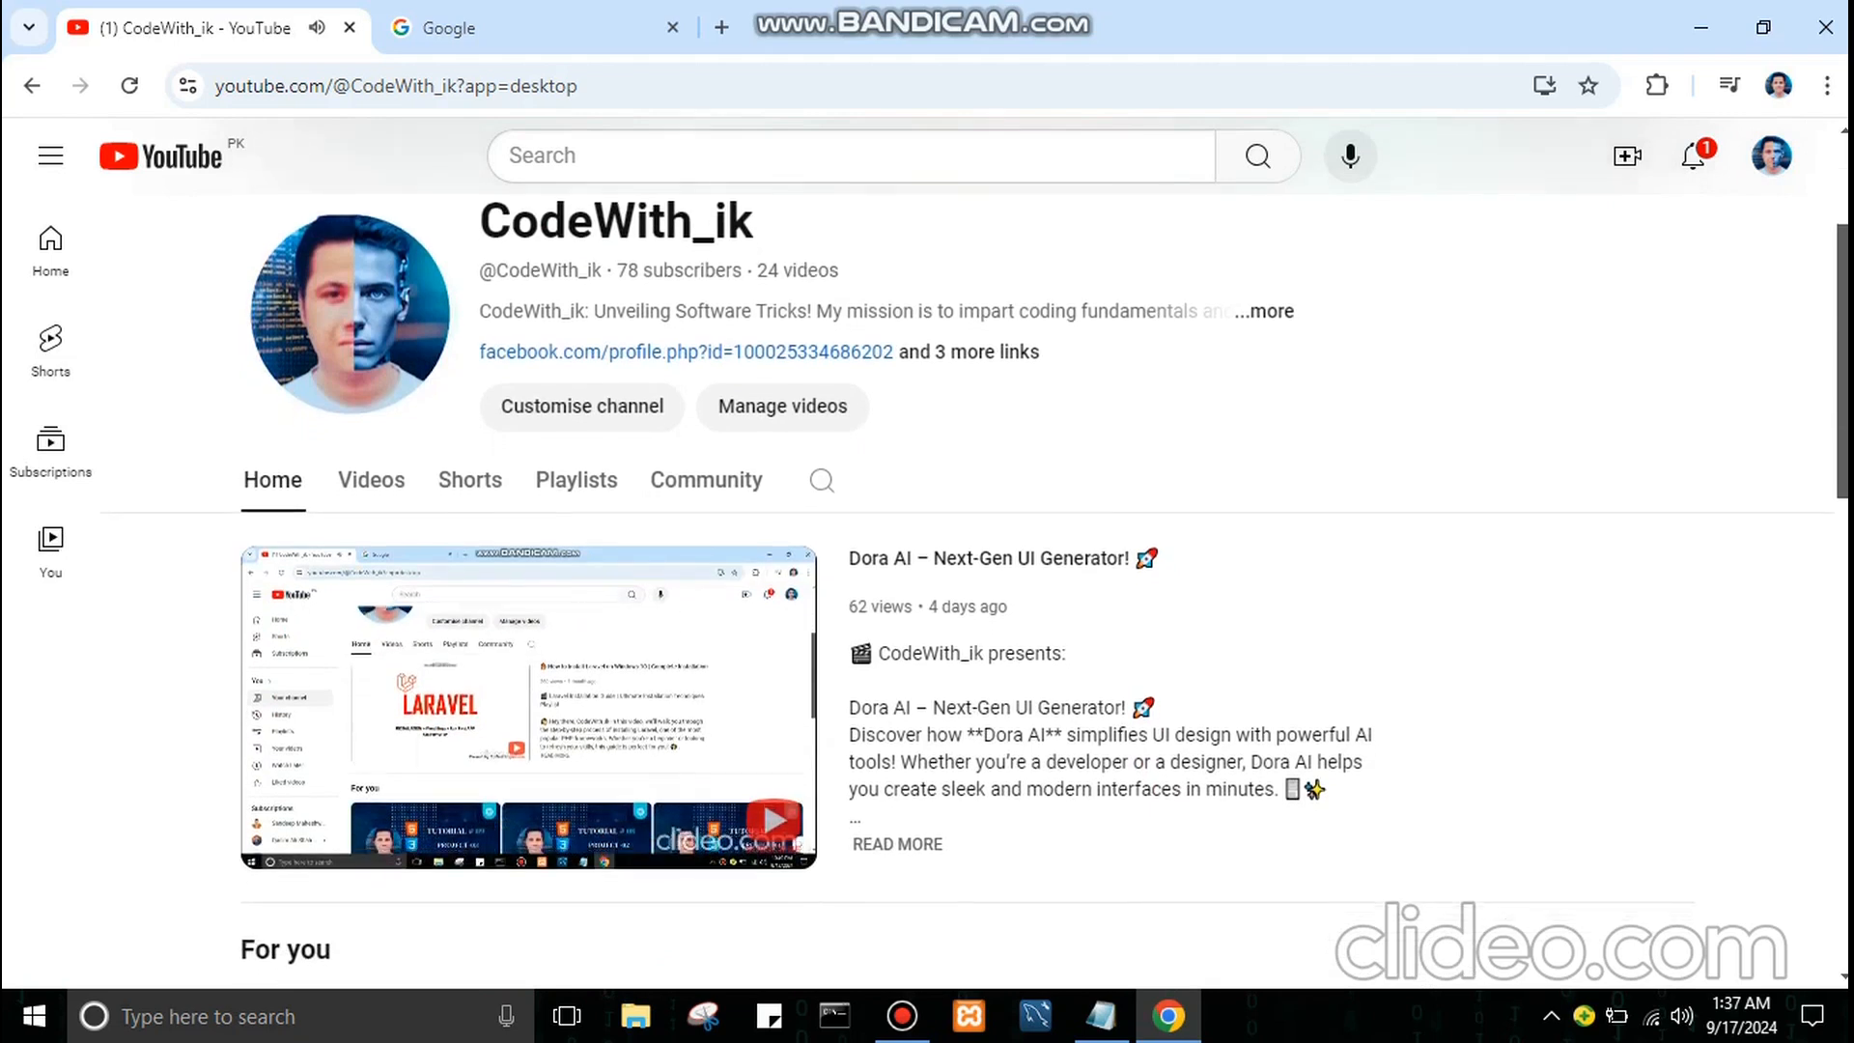
pyautogui.scroll(-1, 967, 550)
pyautogui.scroll(-6, 966, 550)
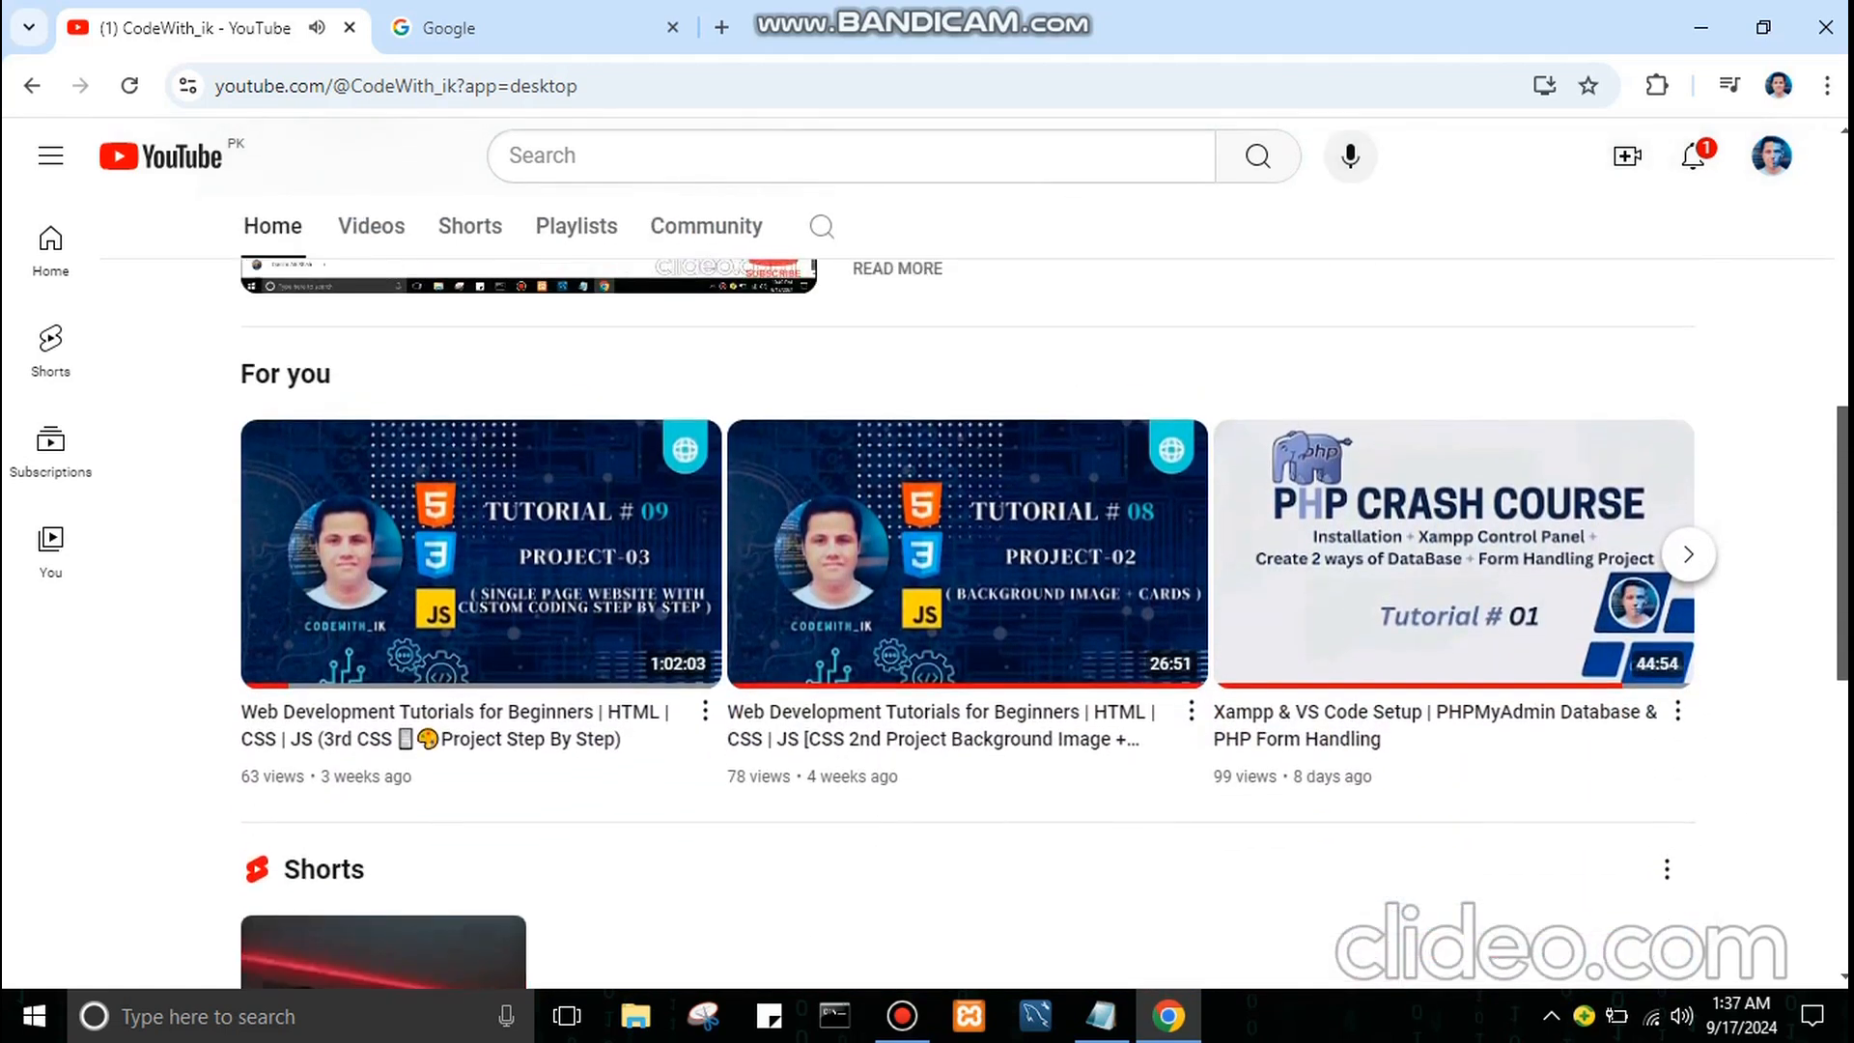
pyautogui.click(1687, 553)
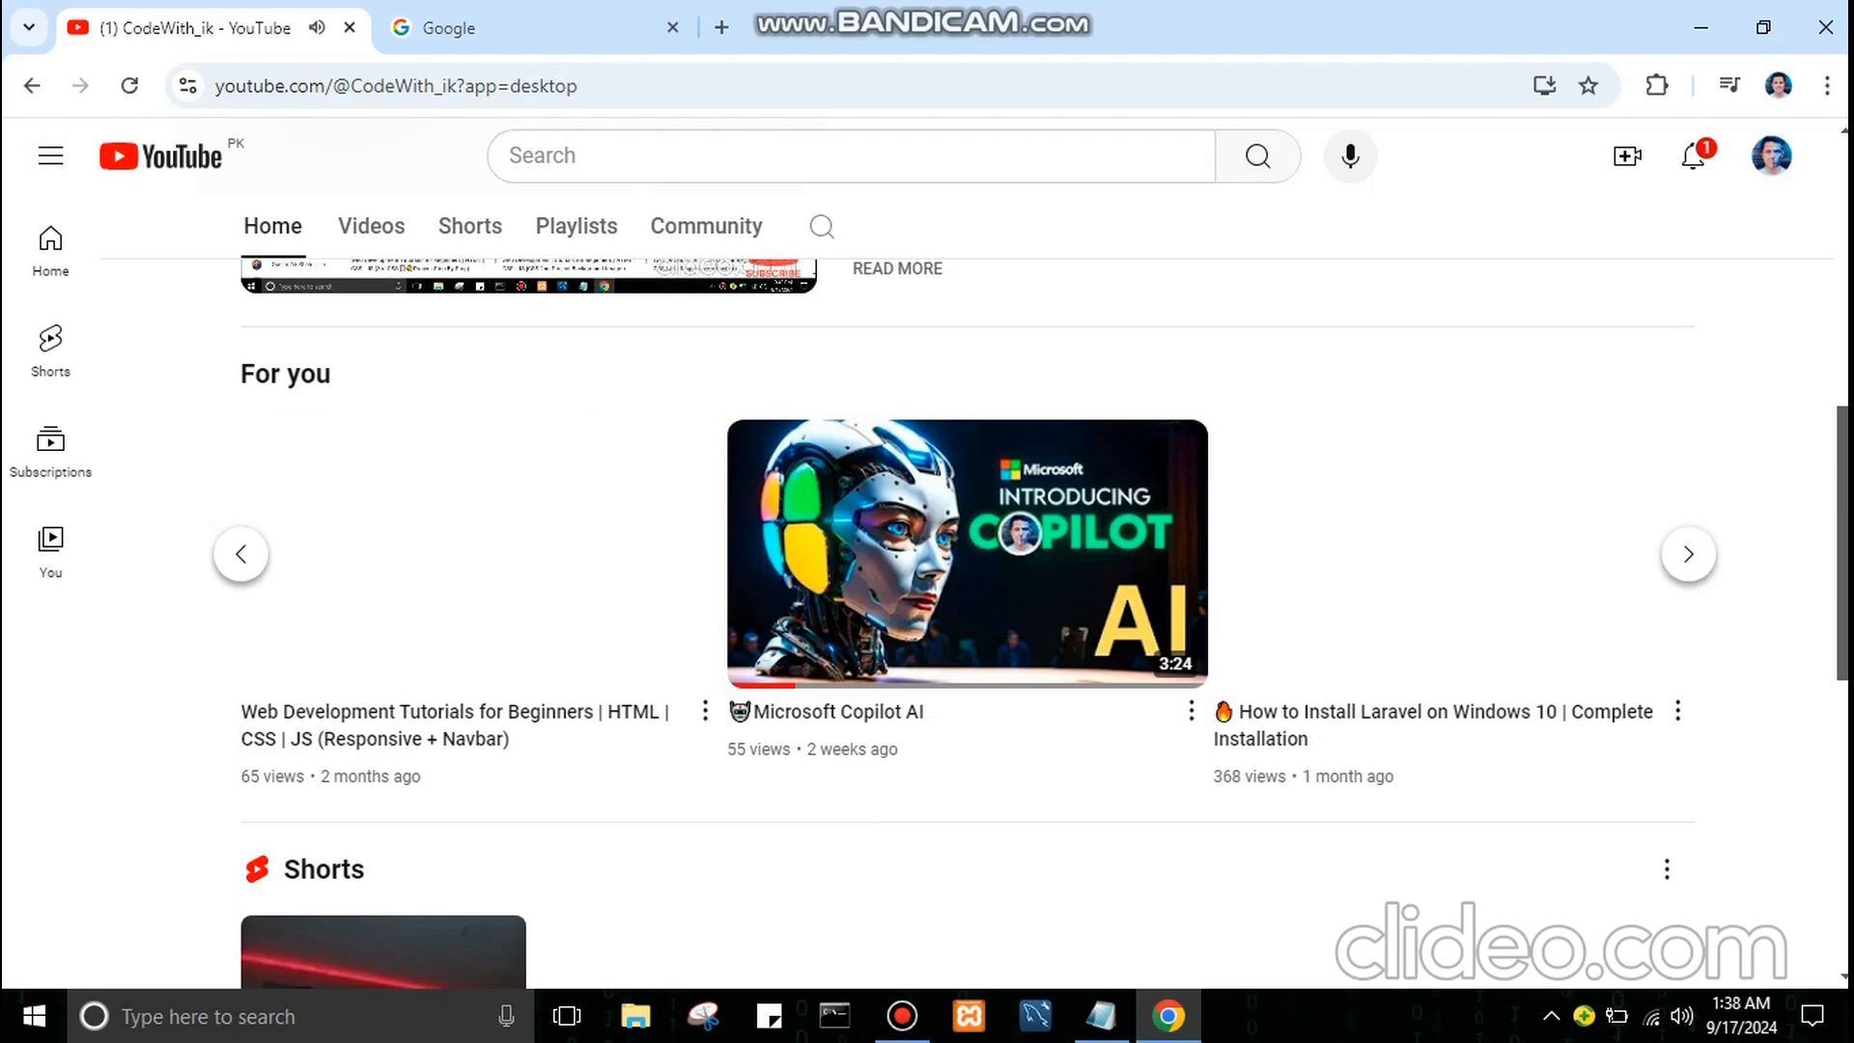
pyautogui.scroll(-1, 965, 579)
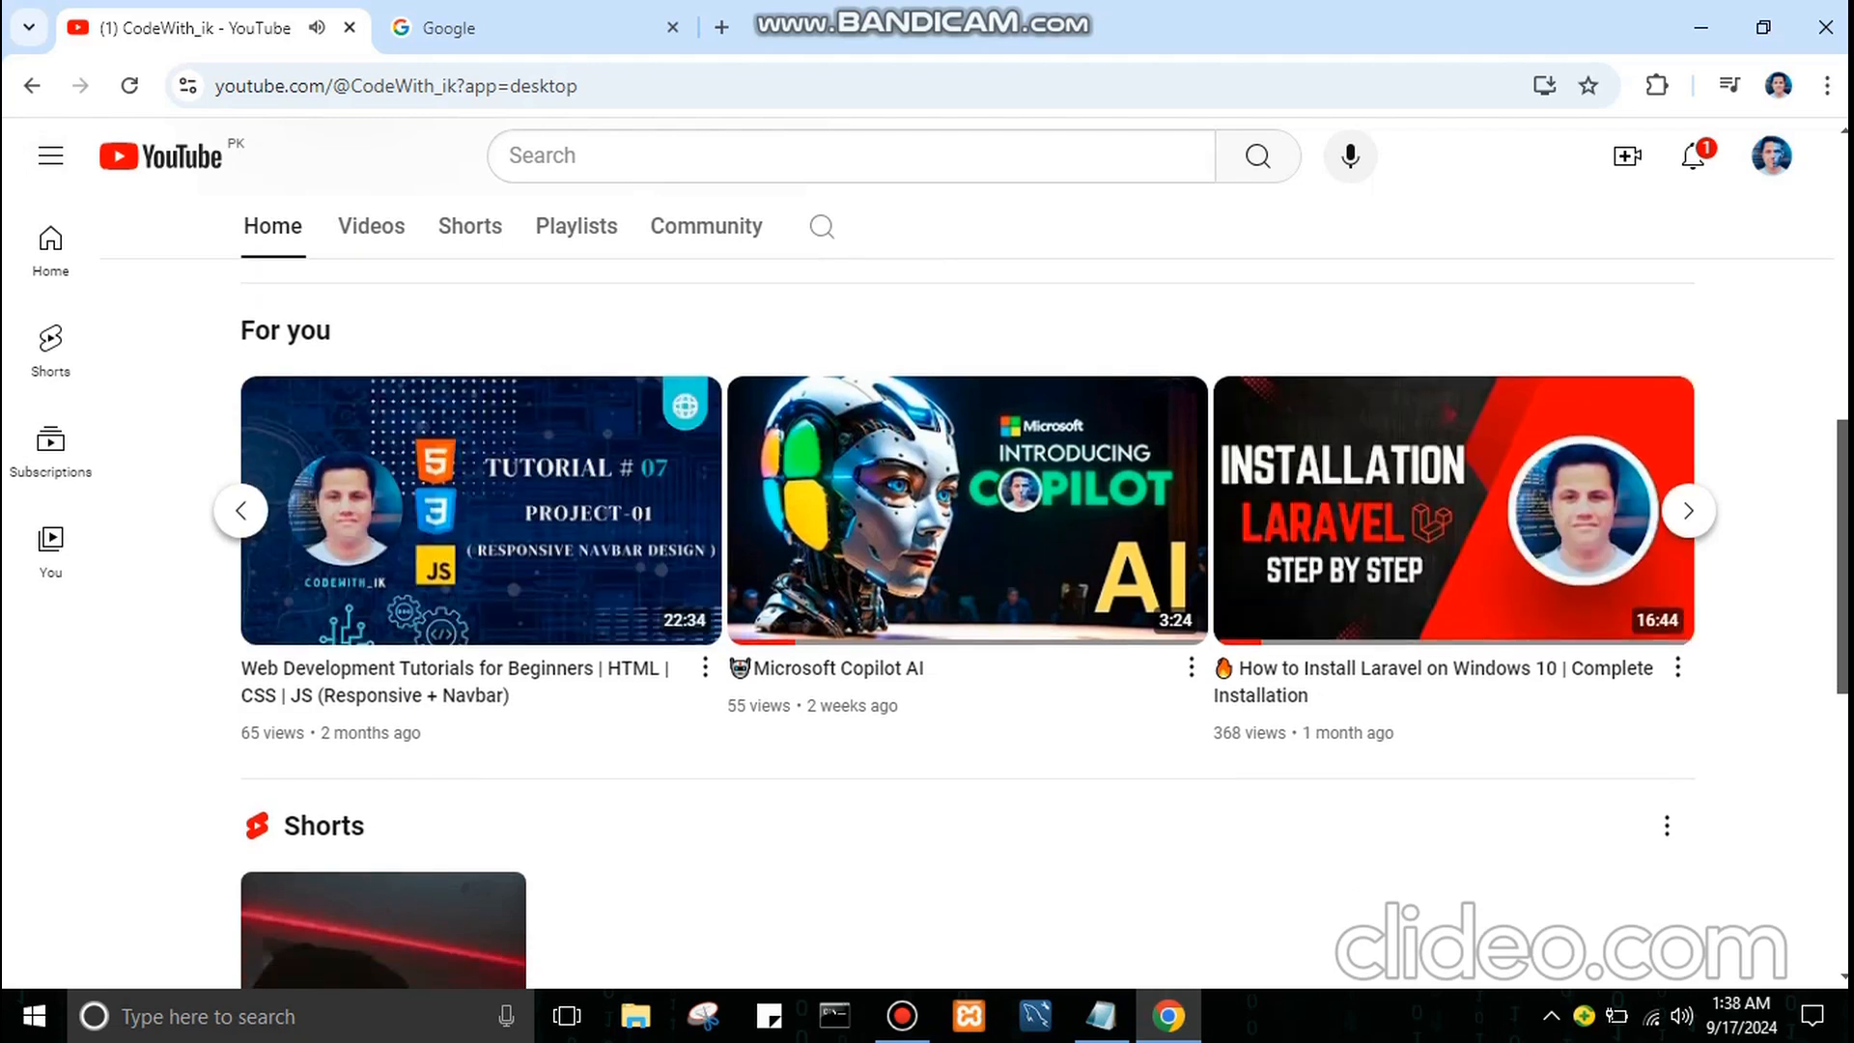
pyautogui.scroll(-9, 966, 626)
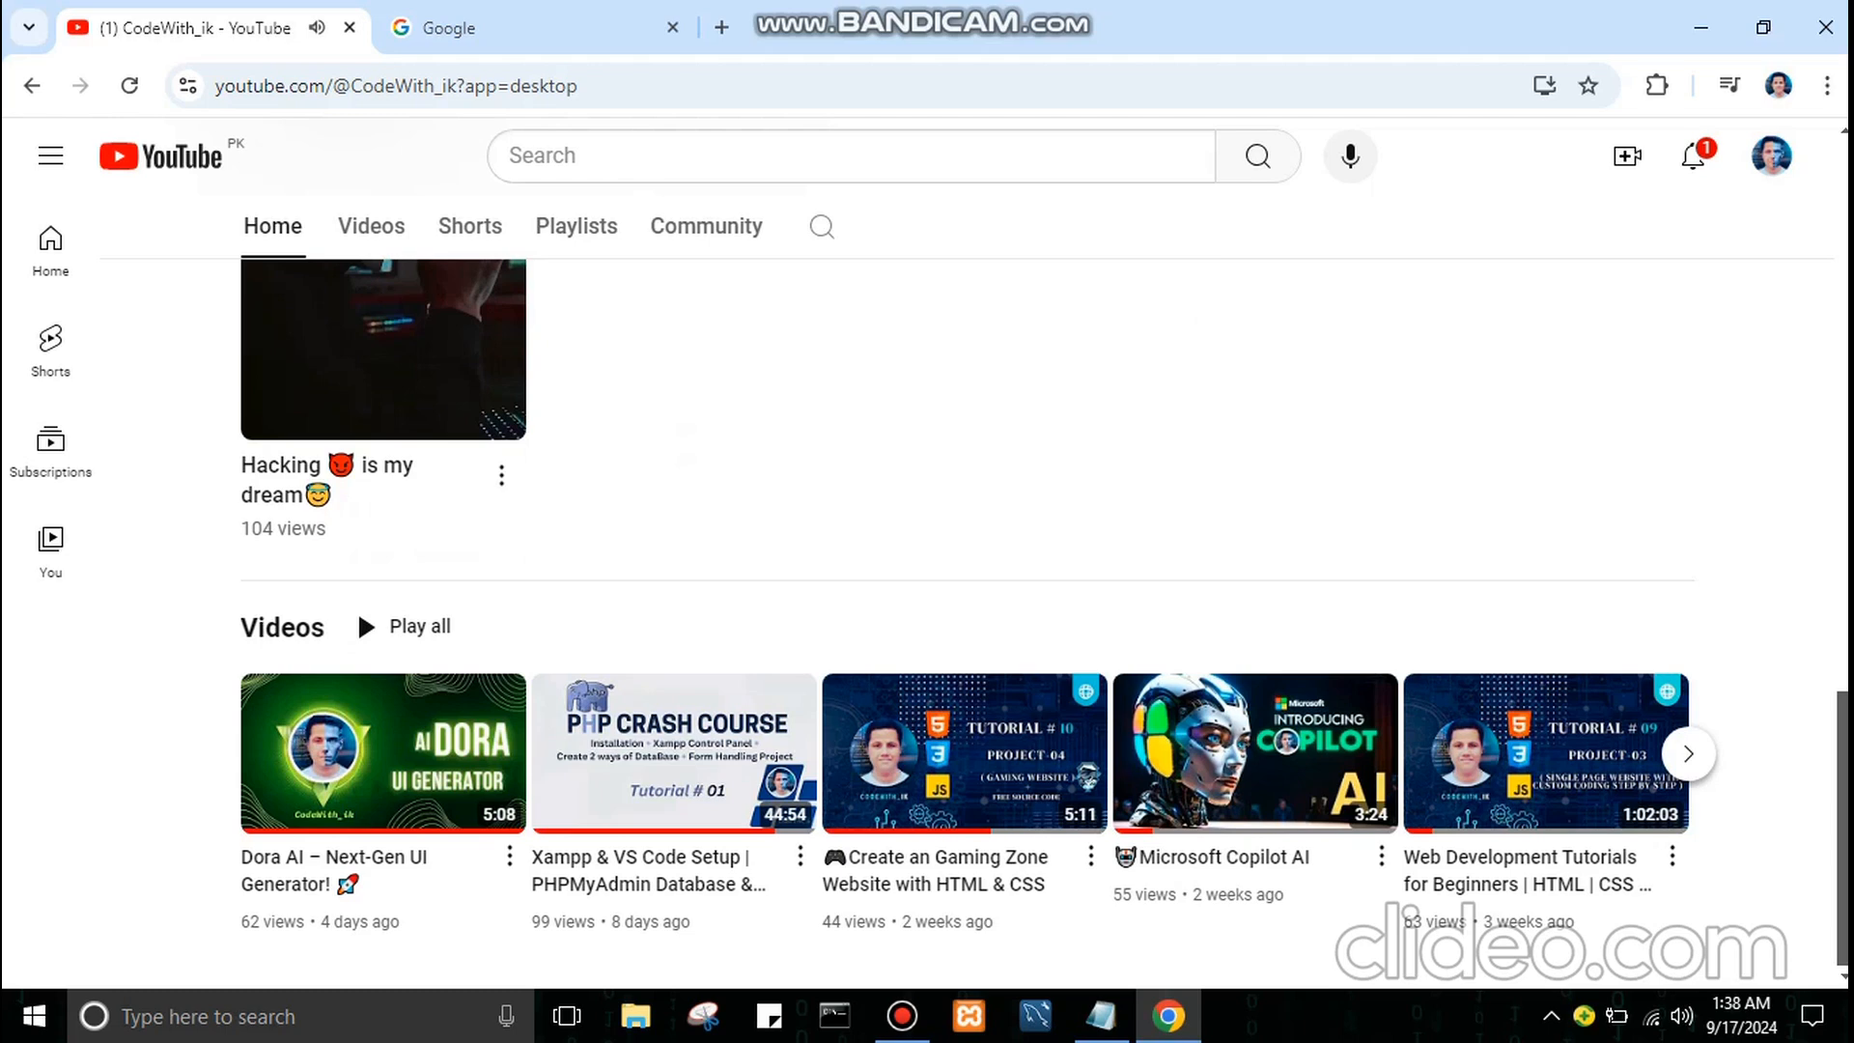
# Copy the JUNIA link from the Notepad note and open junia.ai/tools/prompt-generator in the Google browser tab
pyautogui.hotkey('ctrl', 'Tab')
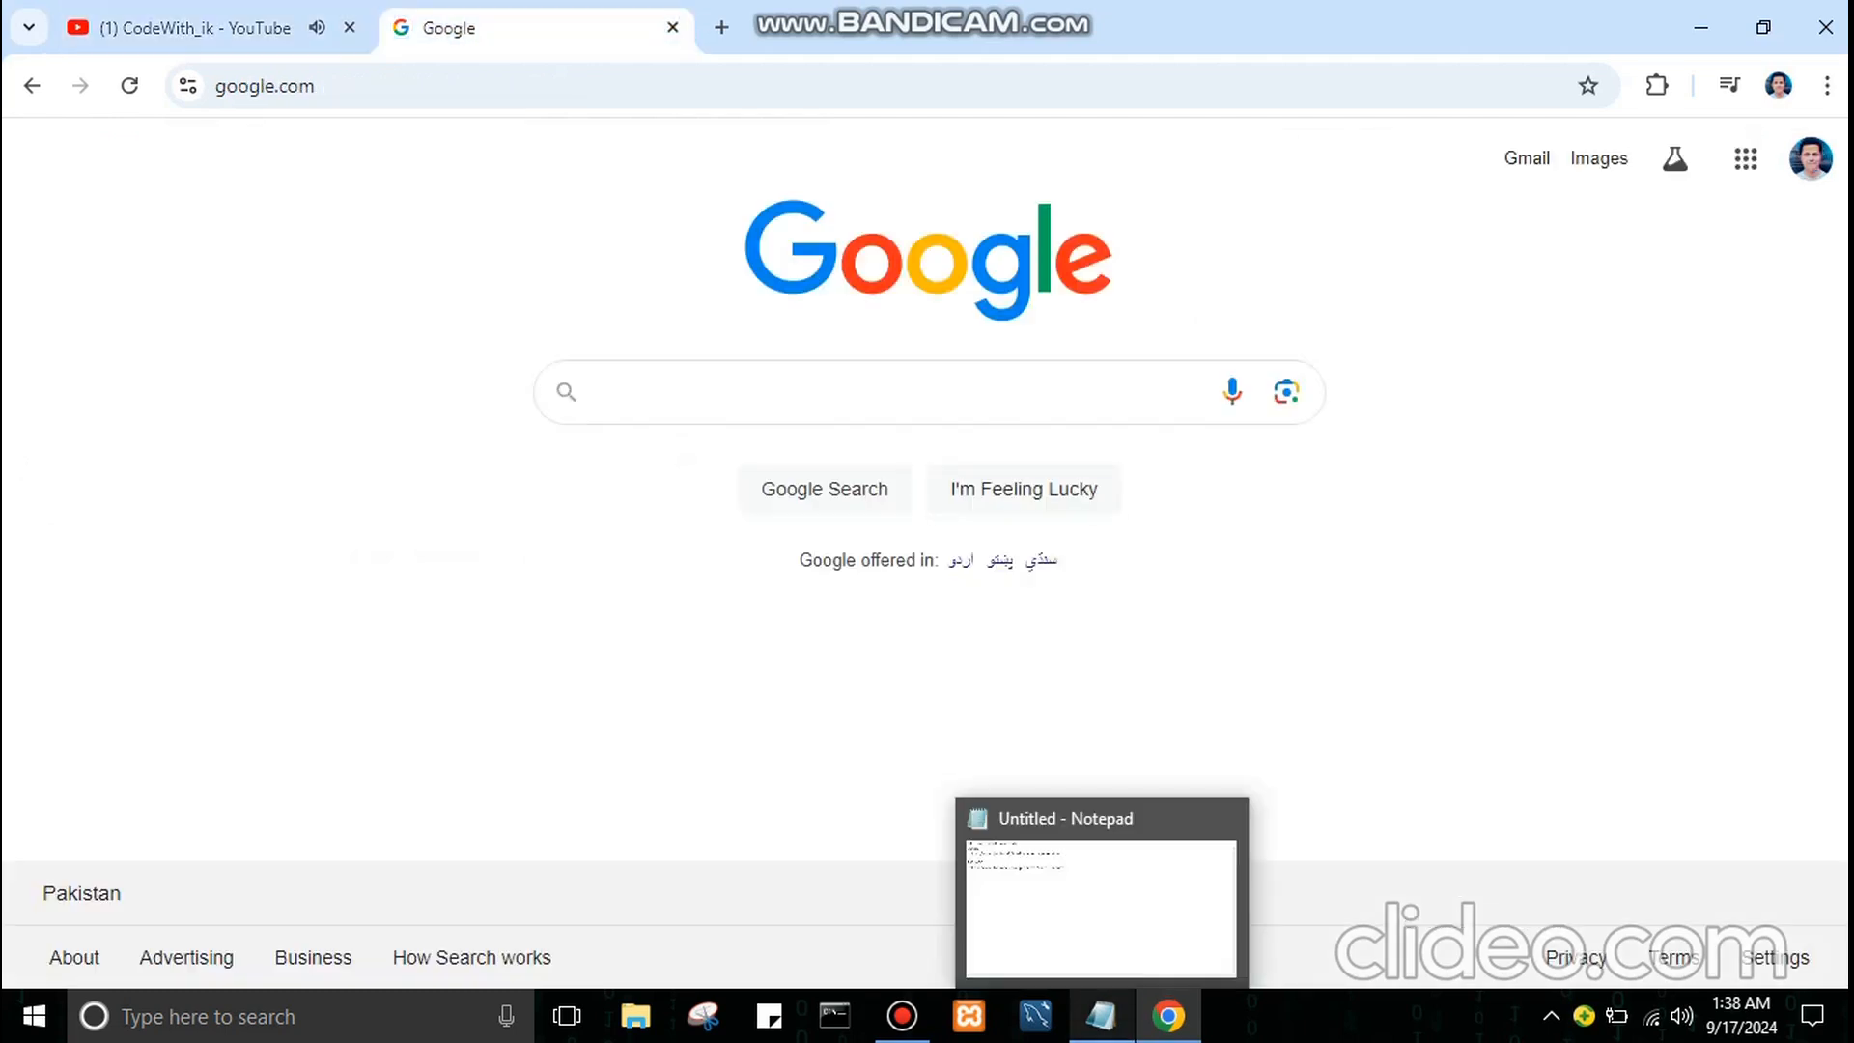
pyautogui.click(1101, 1016)
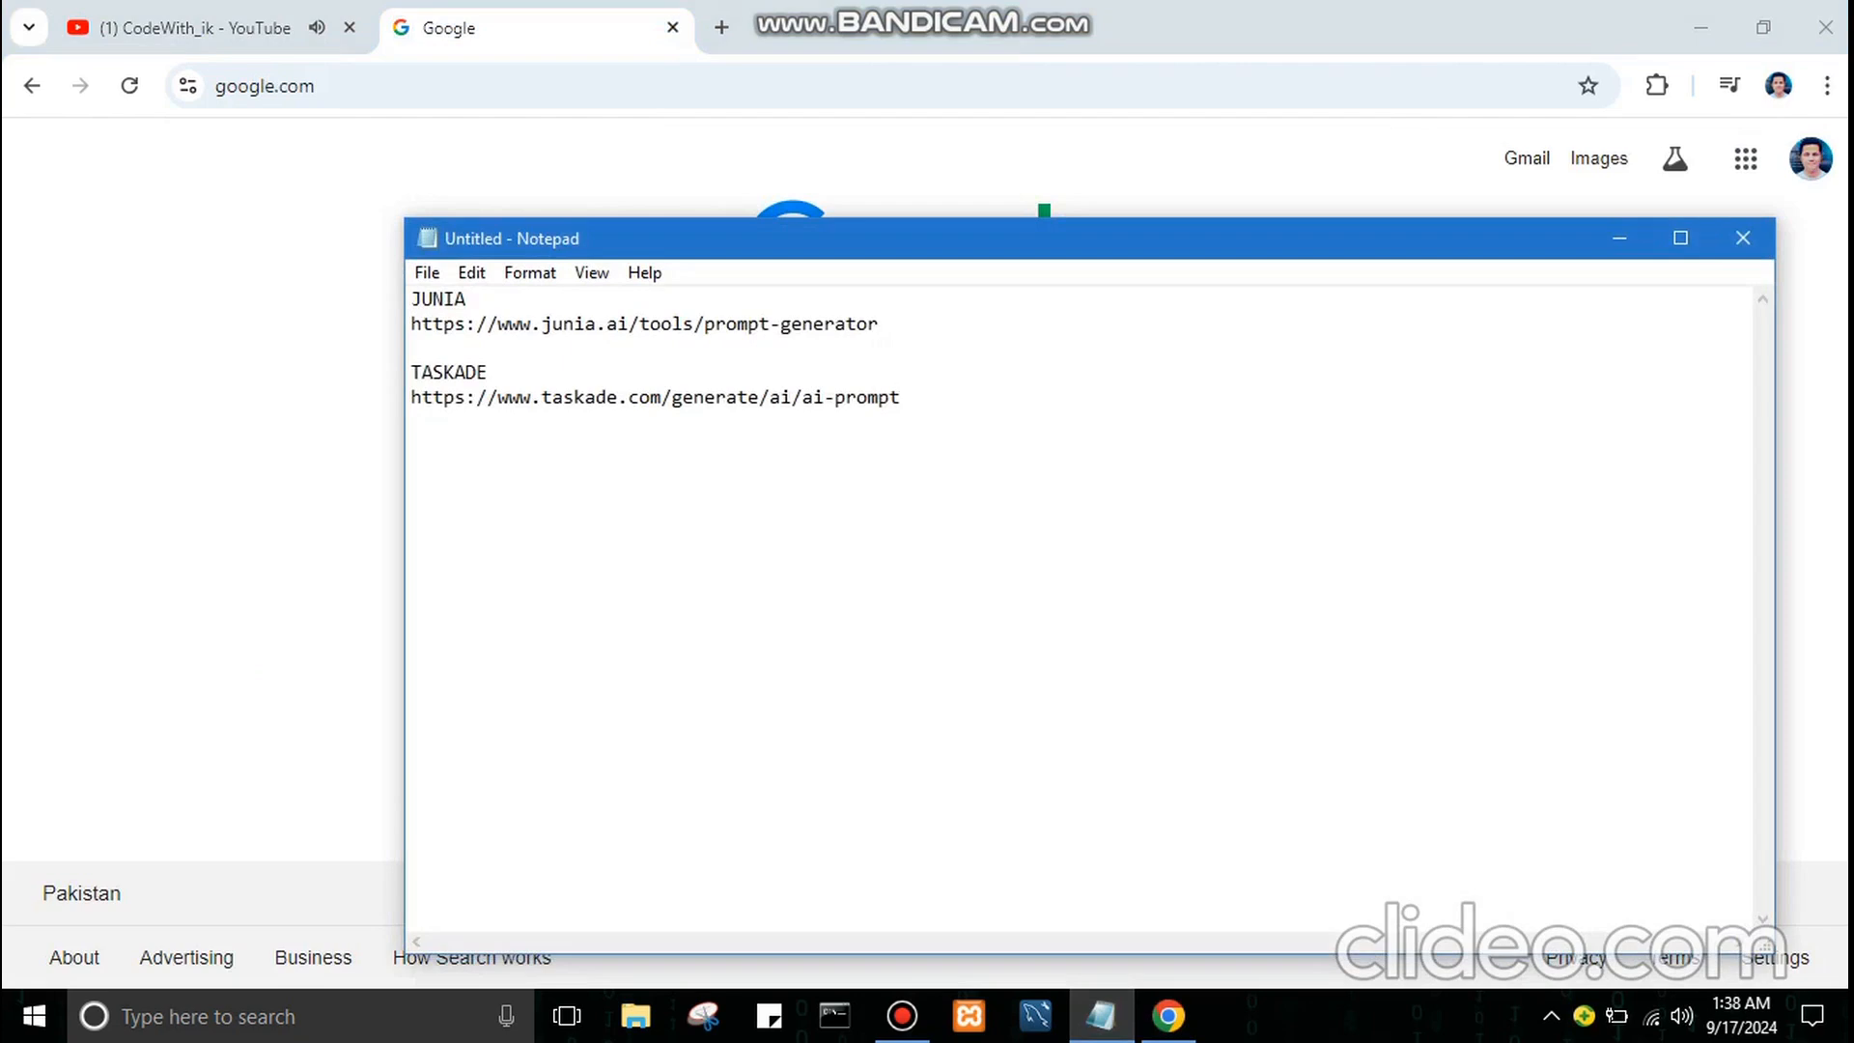
pyautogui.moveTo(880, 323); pyautogui.dragTo(412, 322)
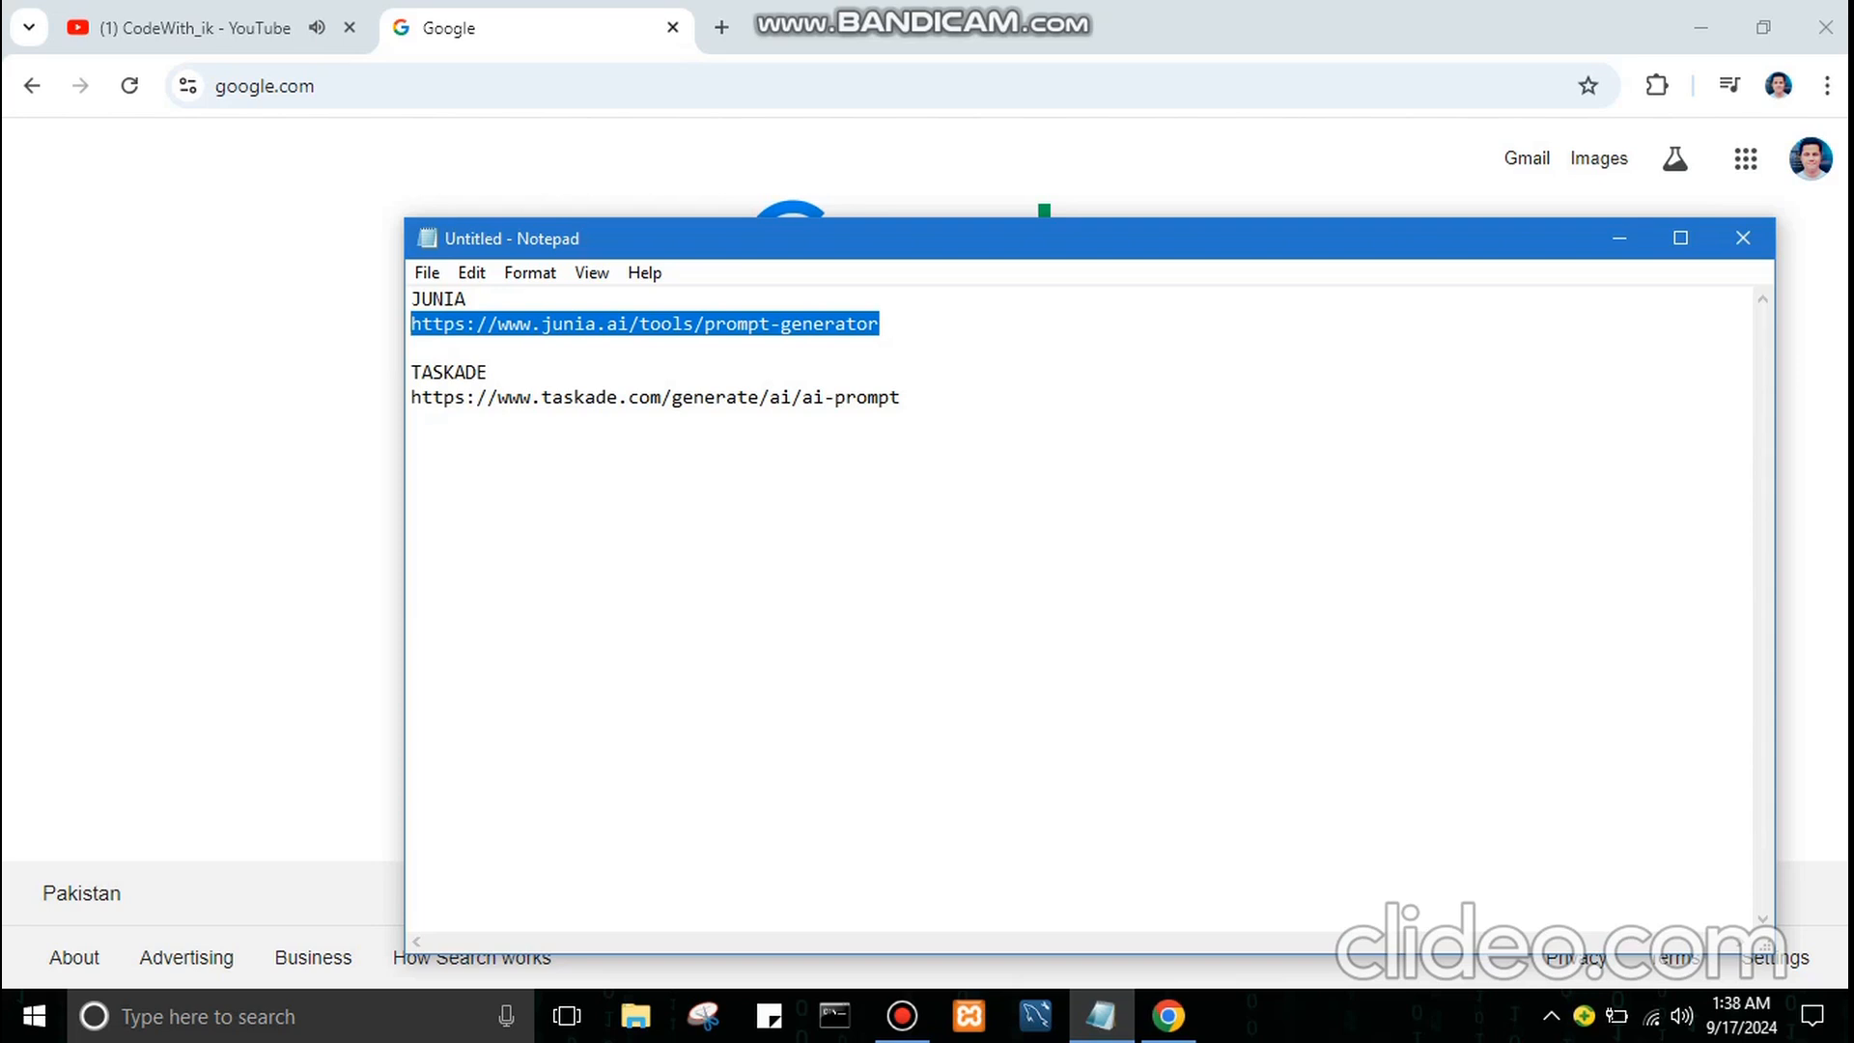
pyautogui.hotkey('ctrl', 'c')
pyautogui.hotkey('alt', 'Tab')
pyautogui.click(289, 85)
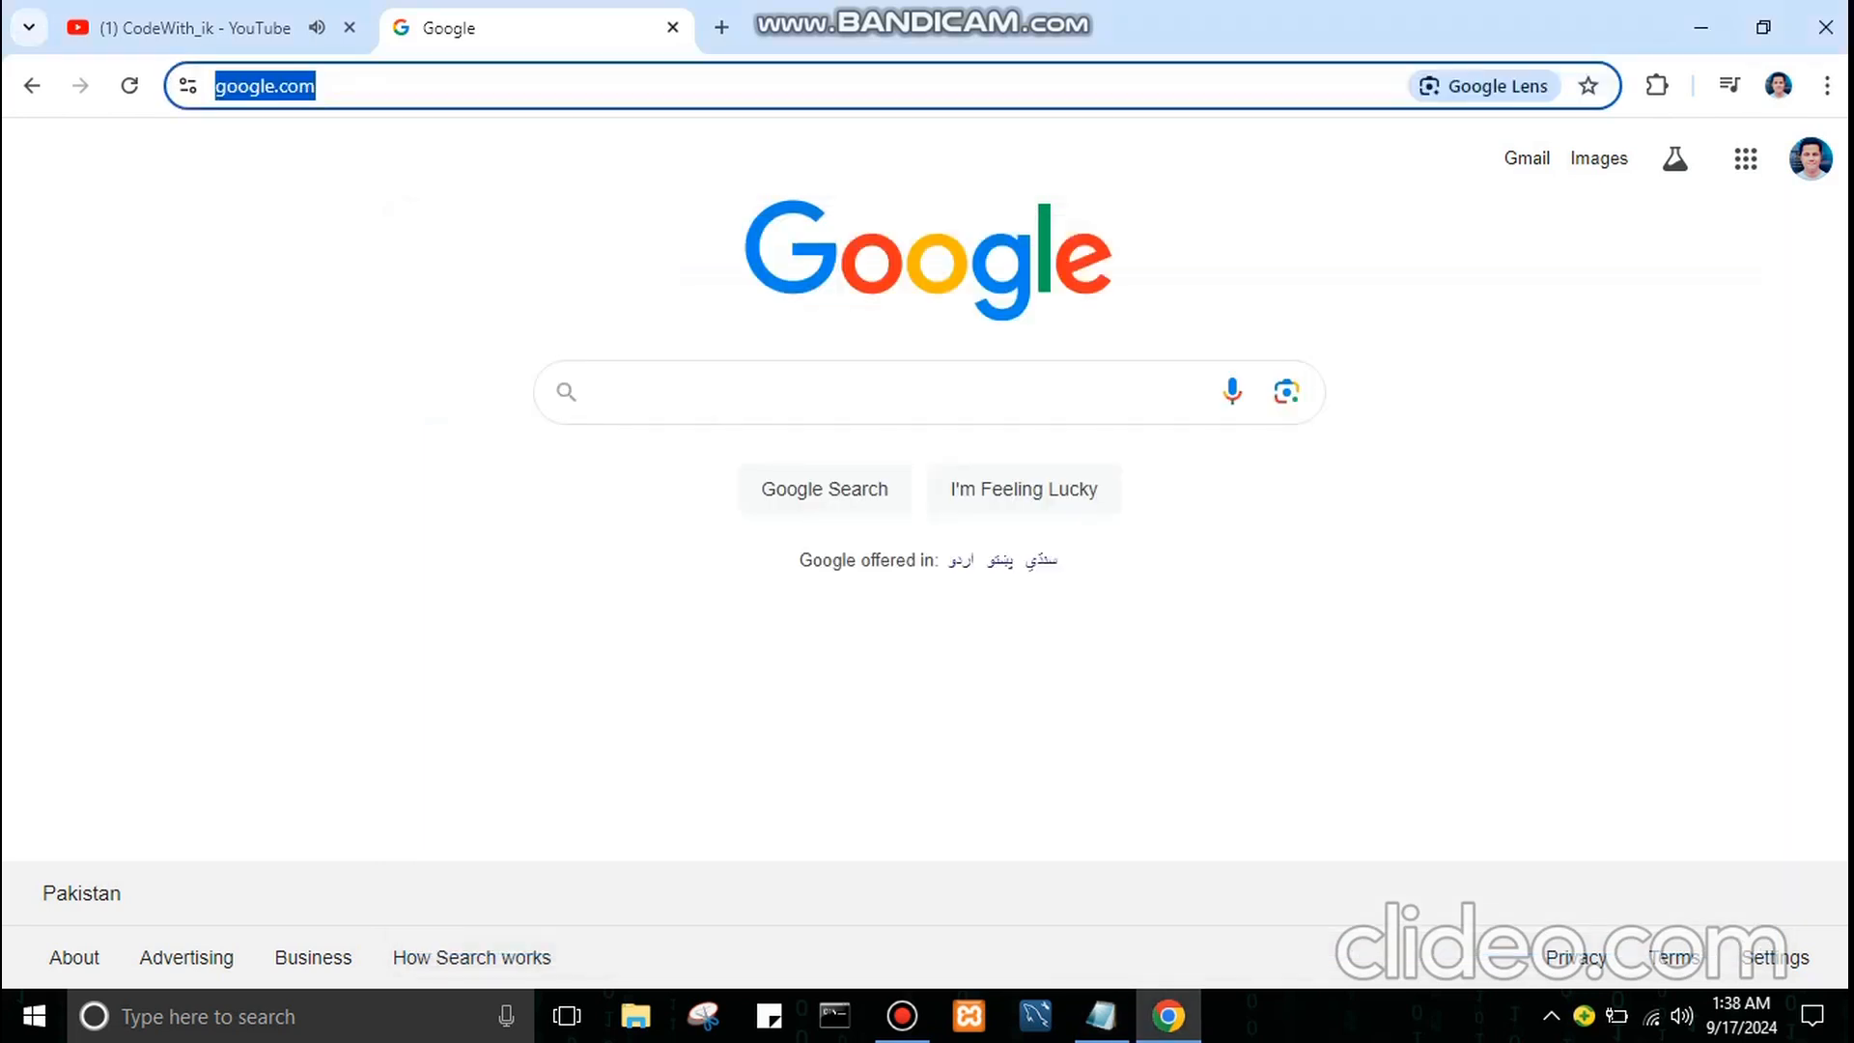
pyautogui.hotkey('ctrl', 'v')
pyautogui.press('Return')
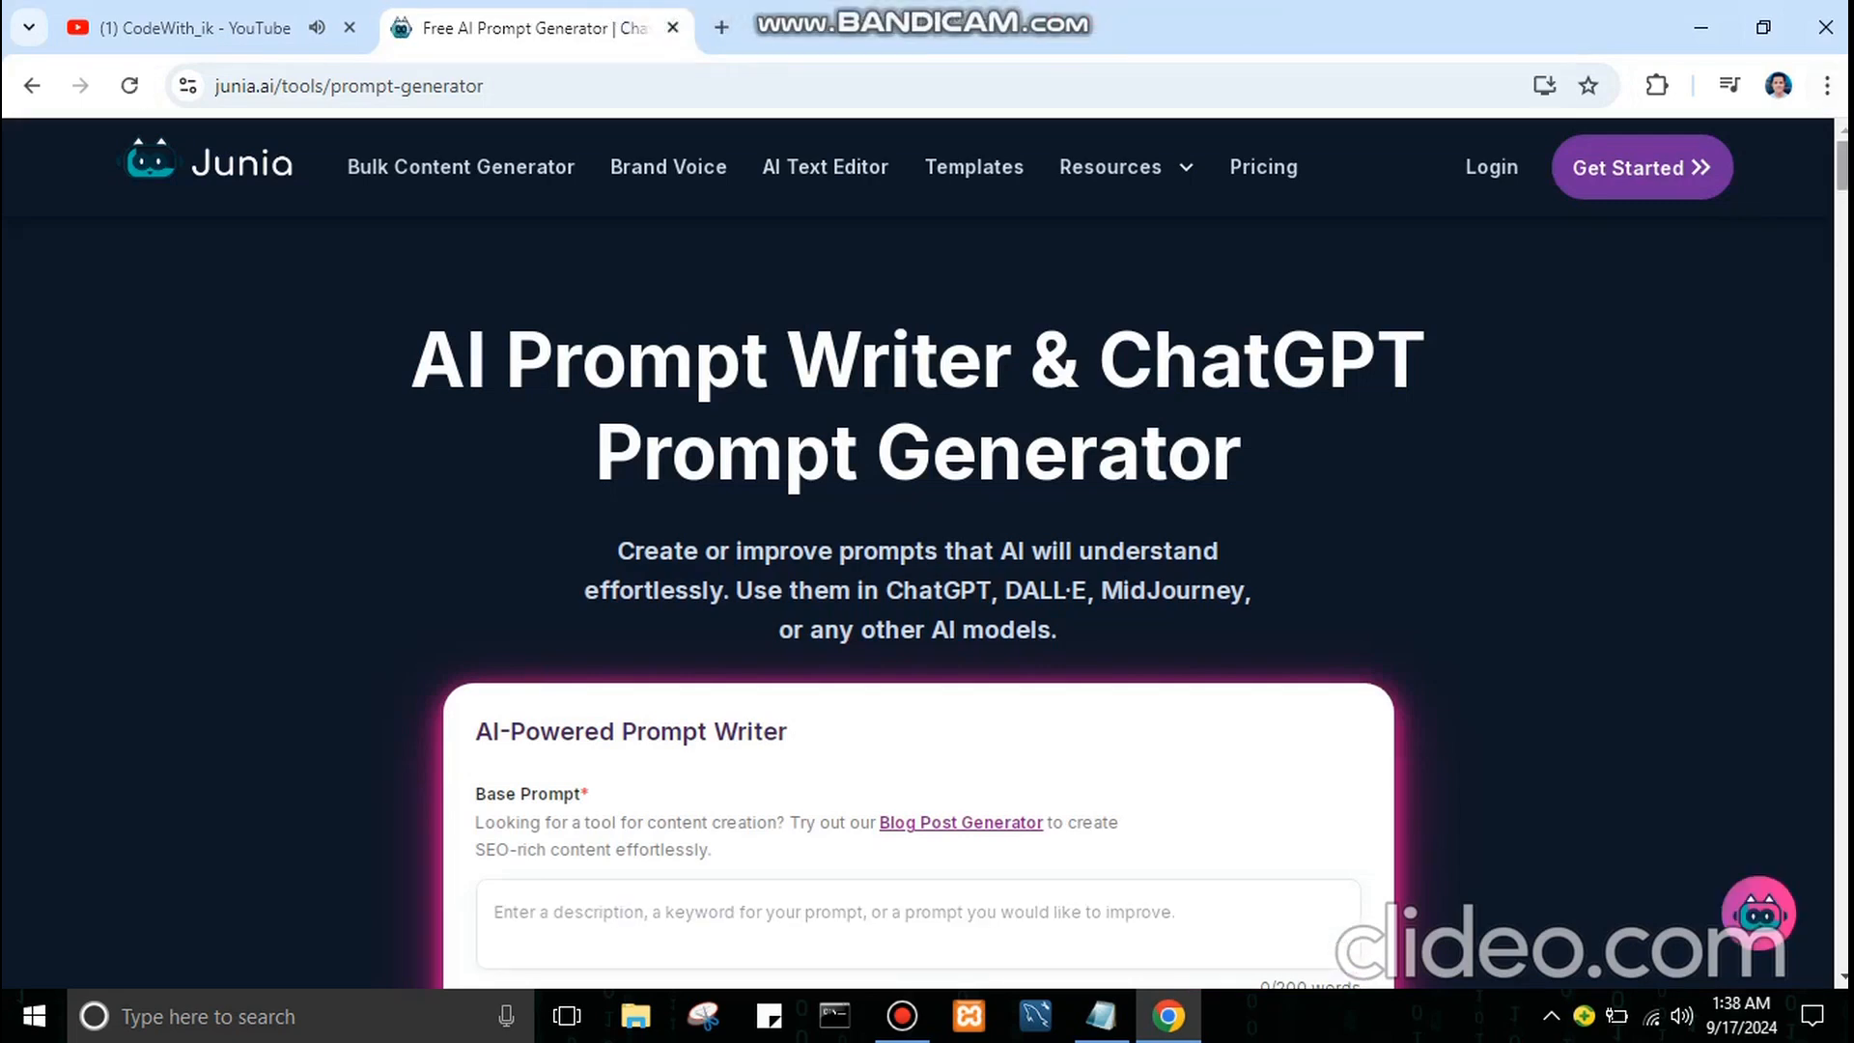
# Enter "How to create CRUD Project in PHP" as the base prompt and generate the improved prompt
pyautogui.moveTo(1842, 167); pyautogui.dragTo(1842, 185)
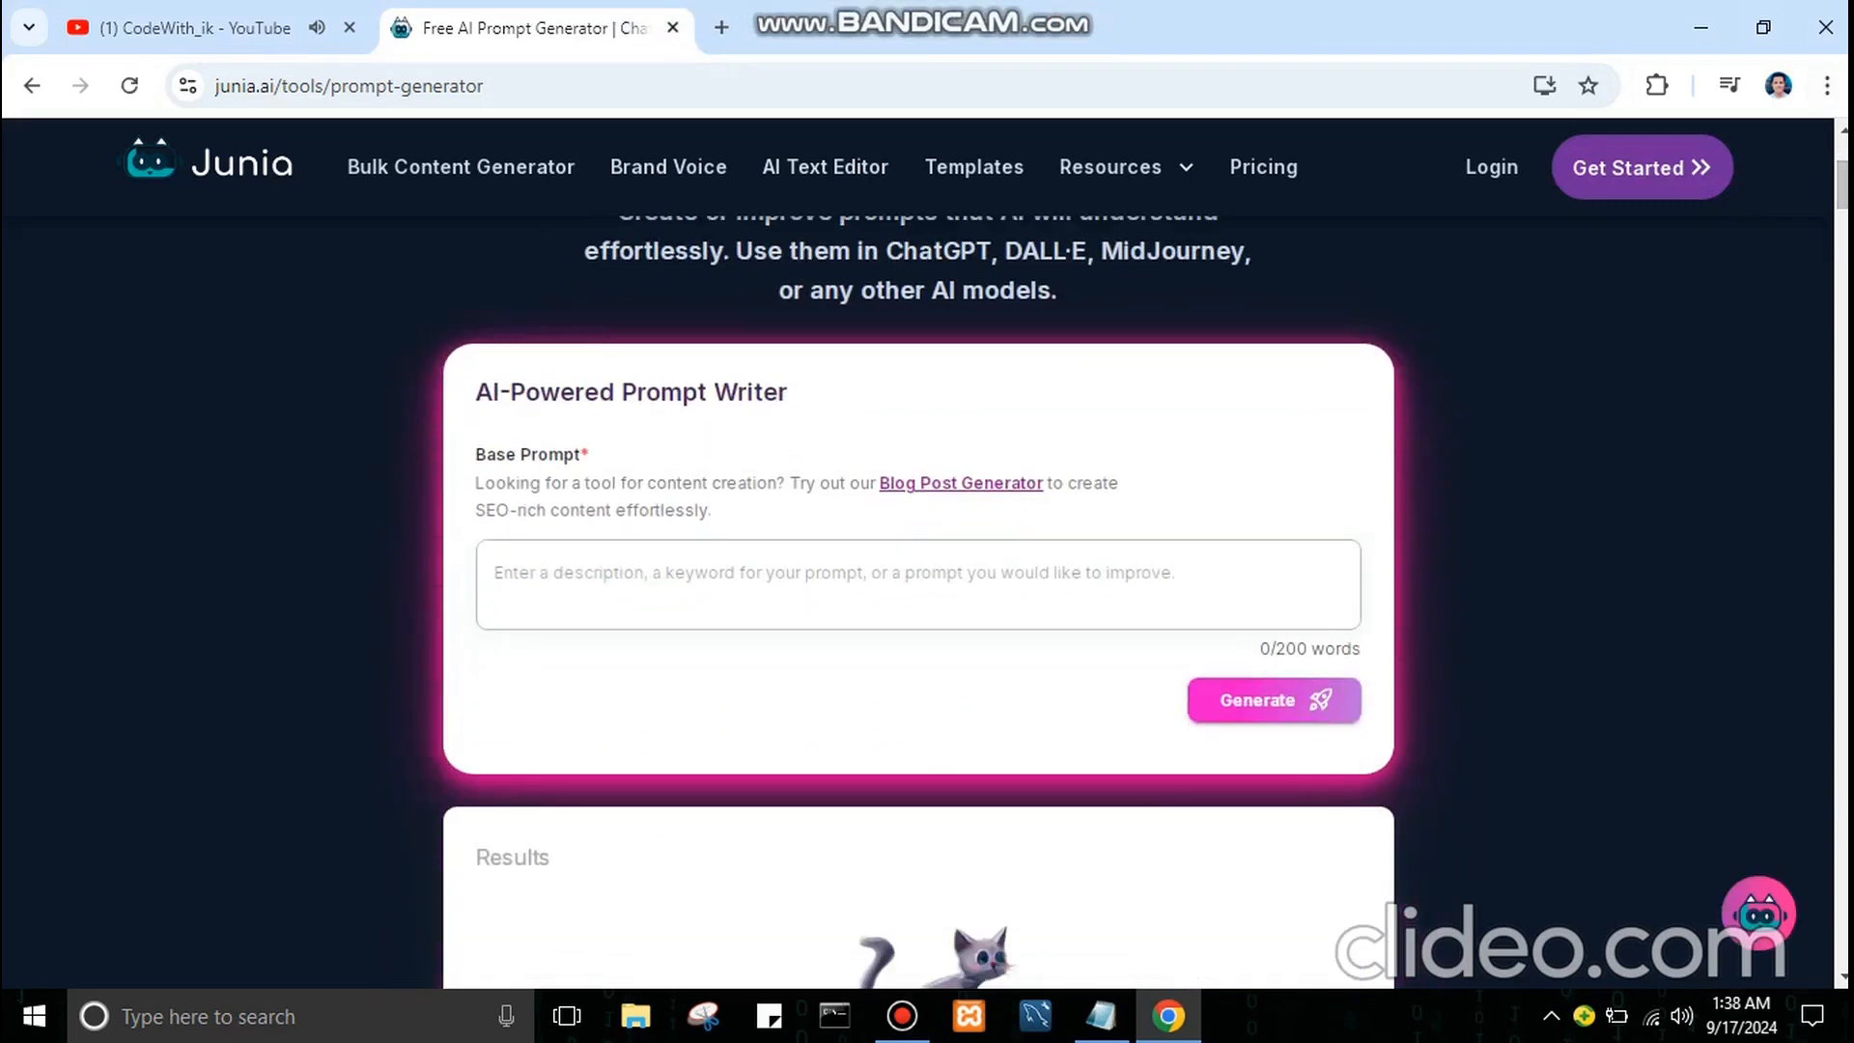
pyautogui.write('How ')
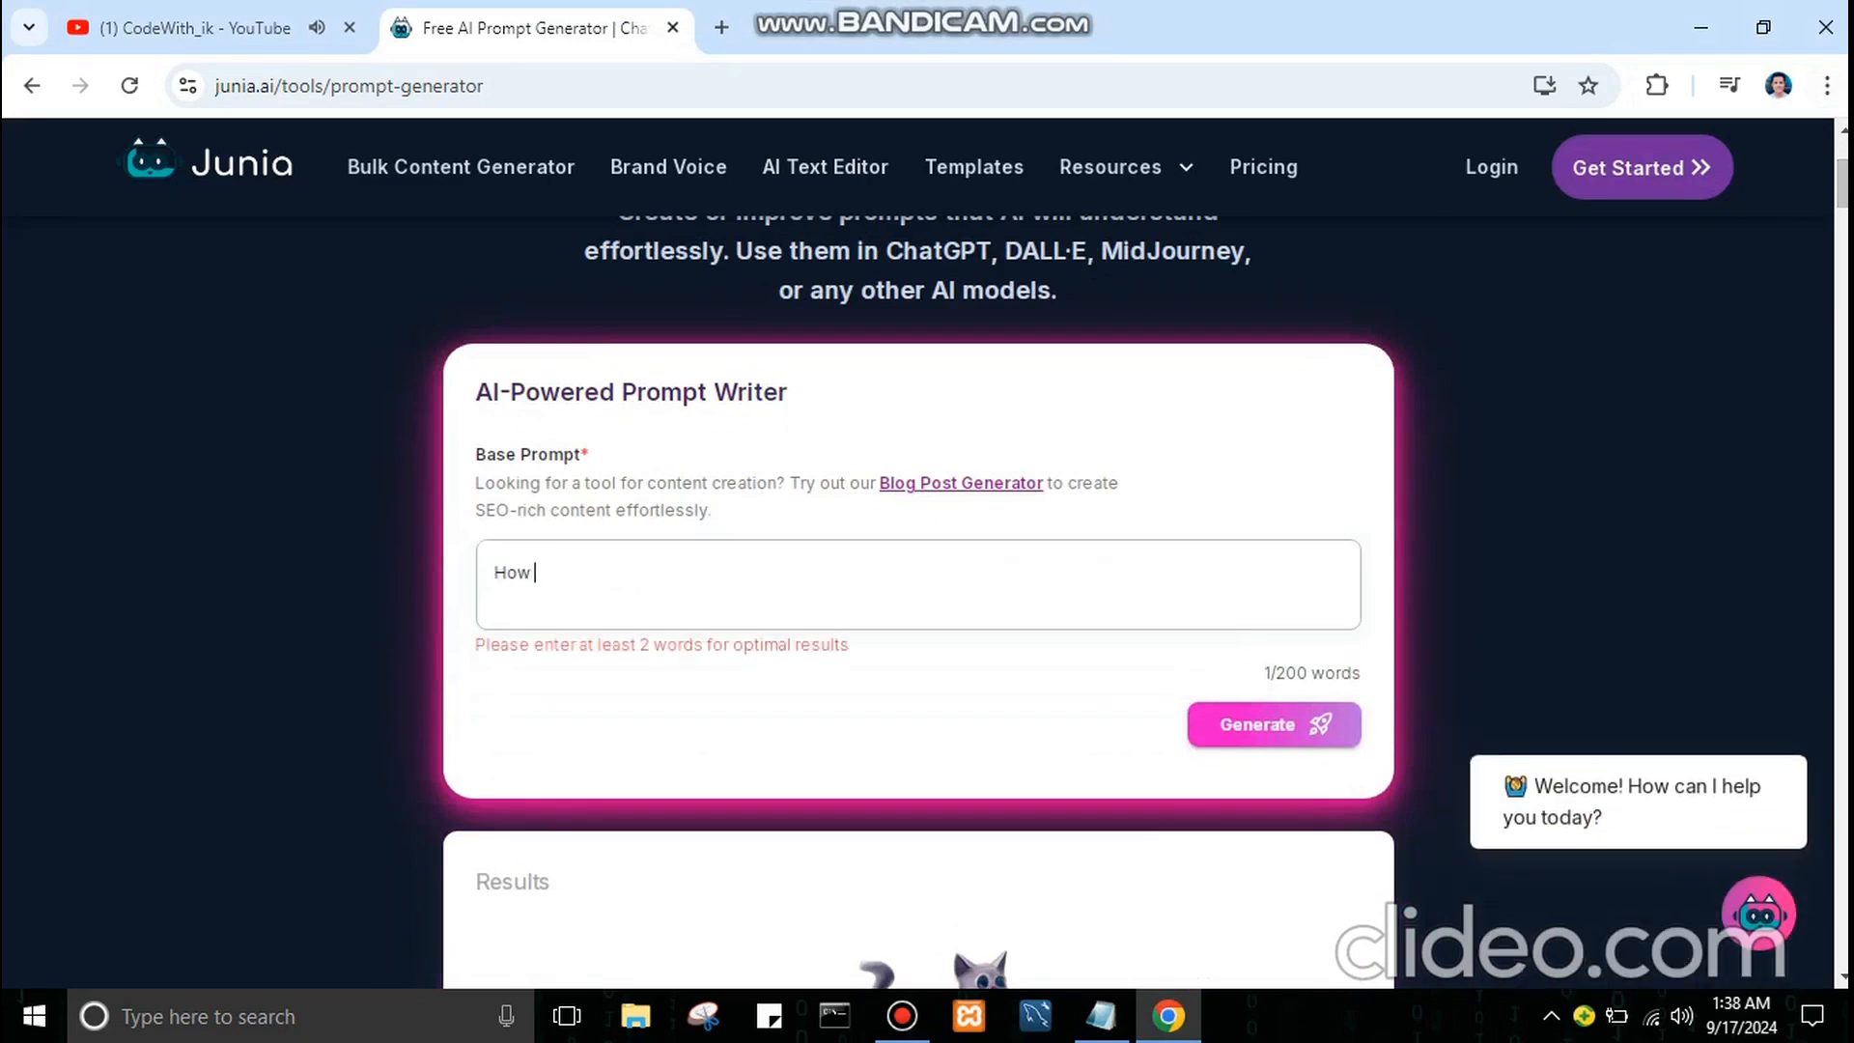
pyautogui.write('to c')
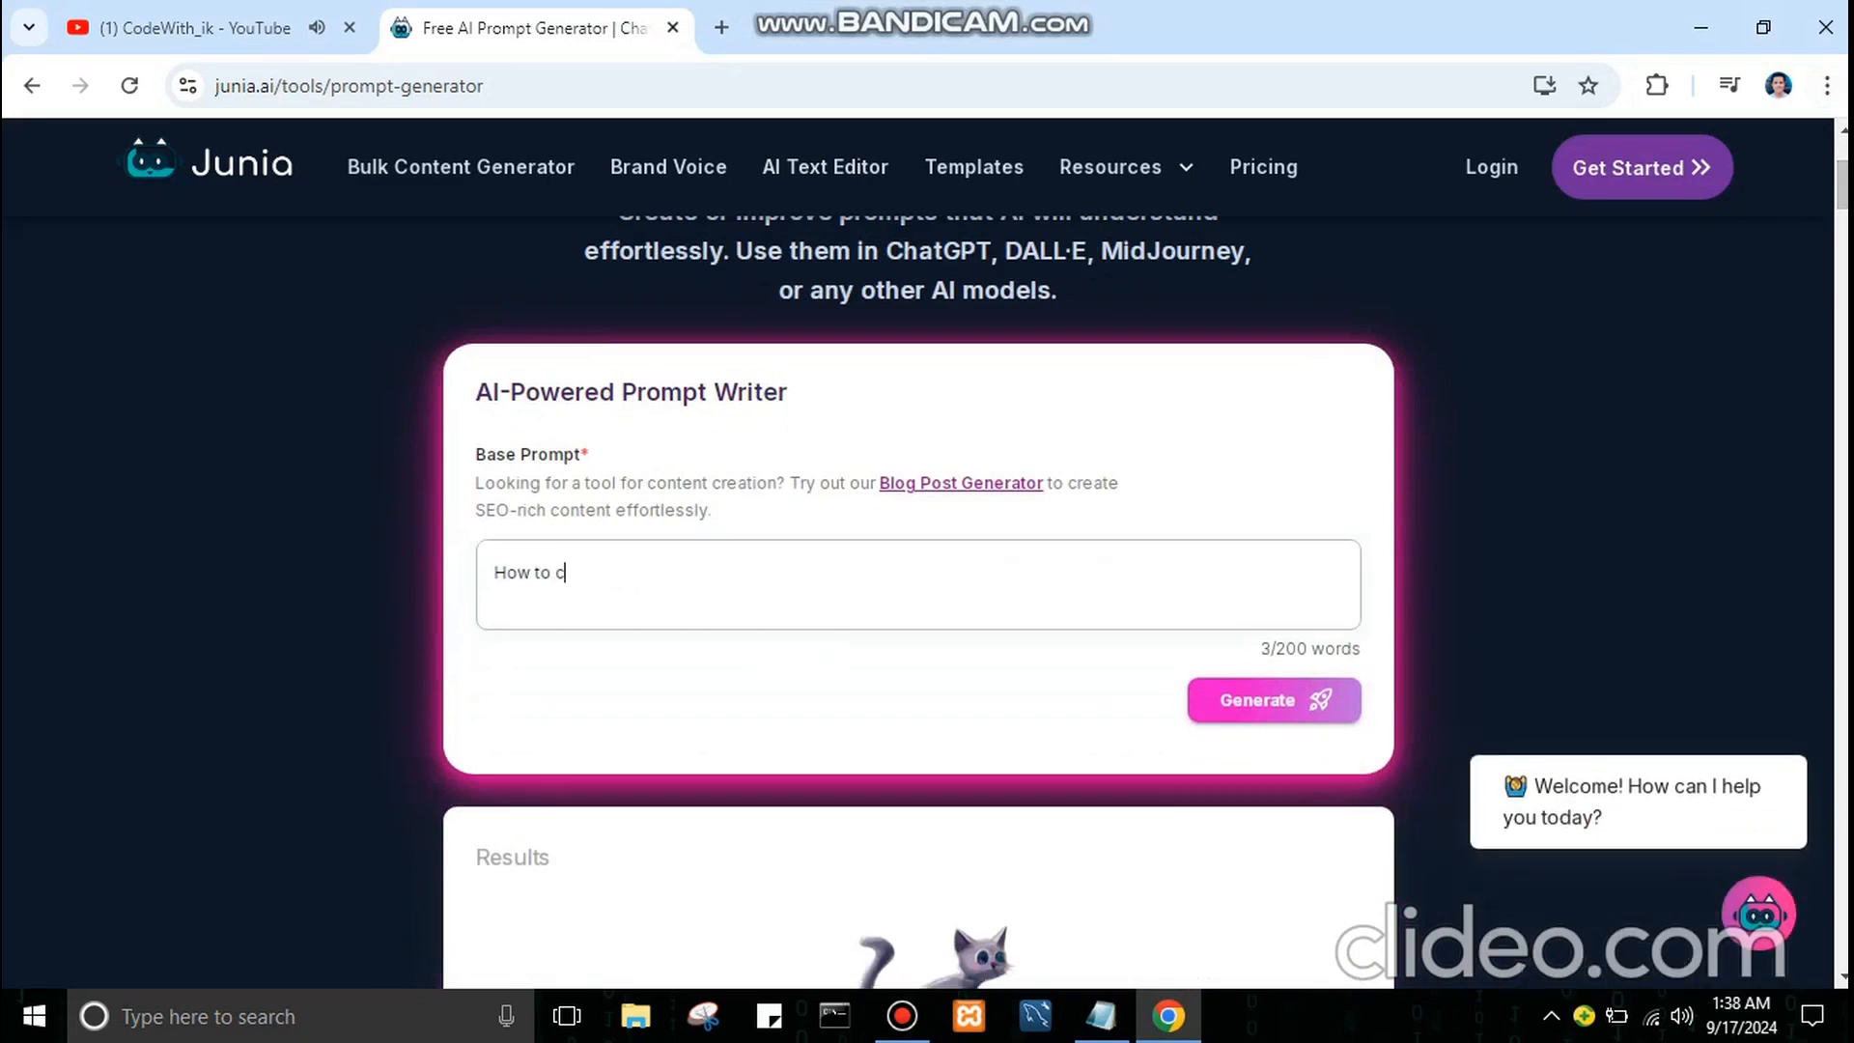
pyautogui.write('reate CRUD Project in ')
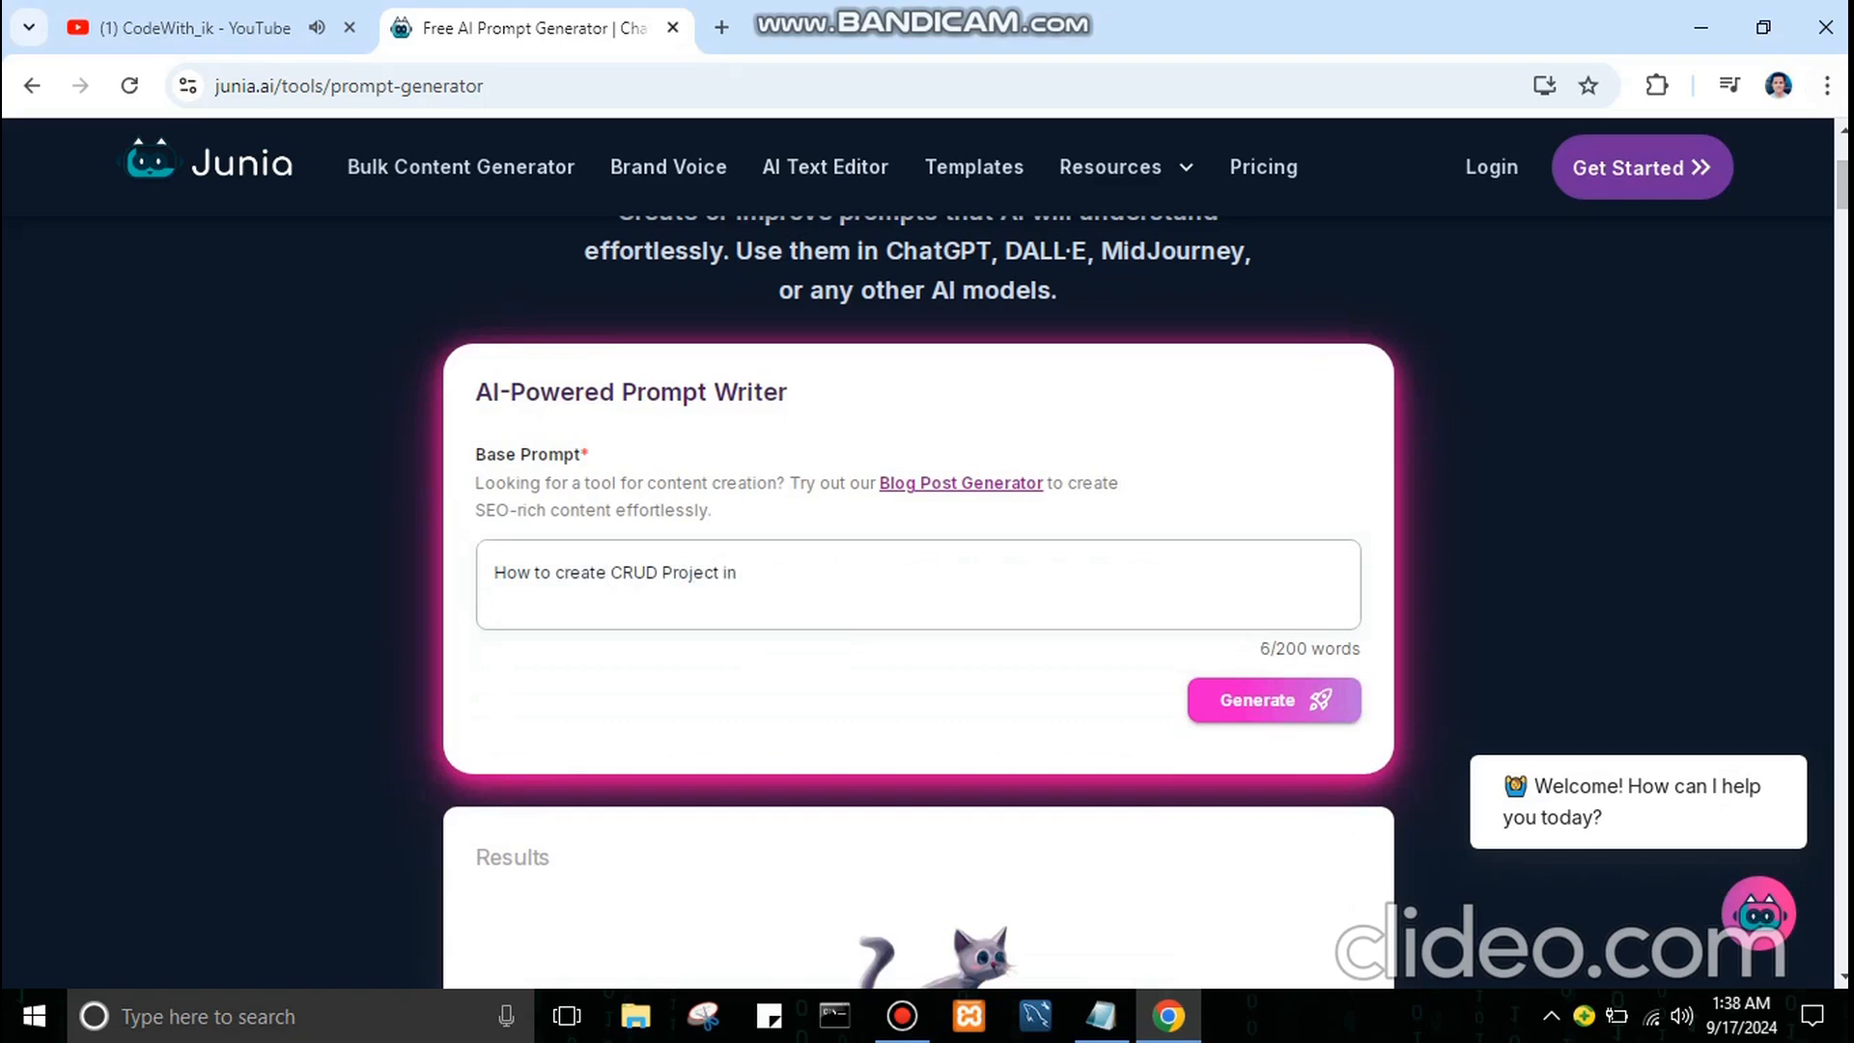
pyautogui.write('PHP')
pyautogui.click(1275, 699)
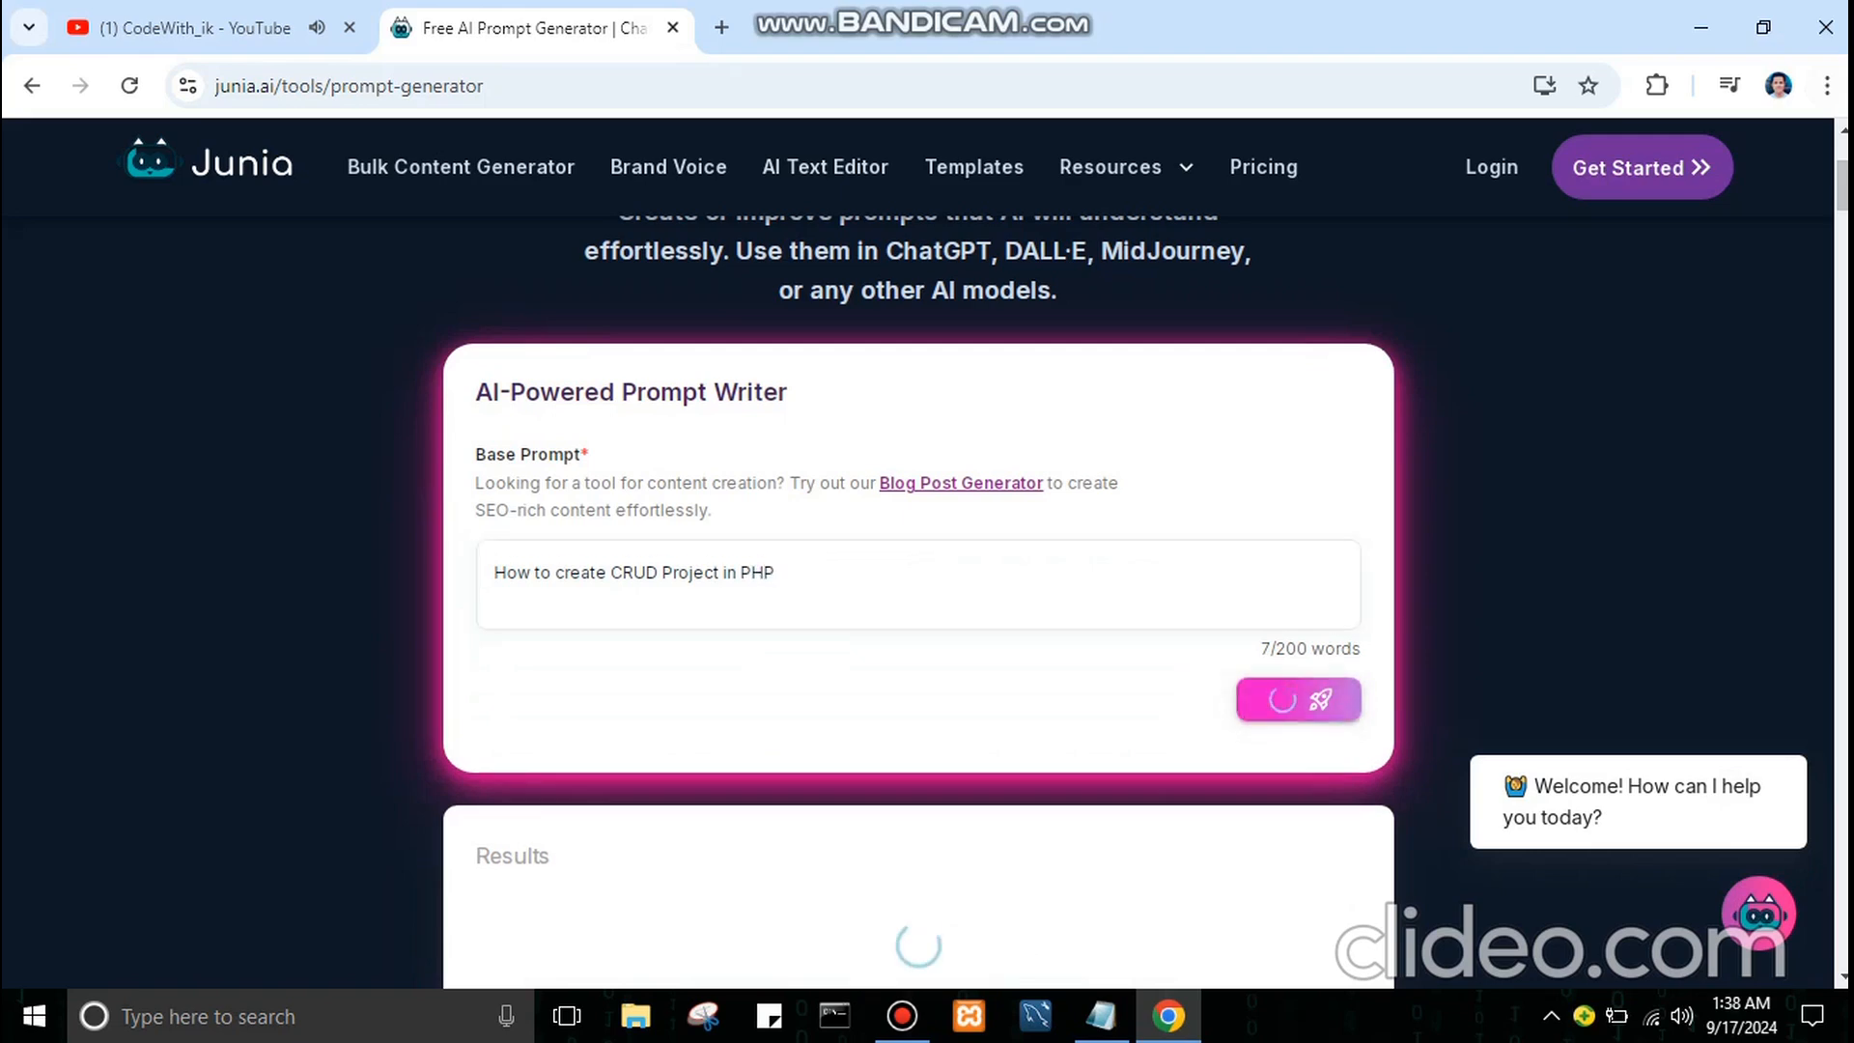
# Read the generated CRUD guide prompt in the results and copy it
pyautogui.scroll(-2, 917, 598)
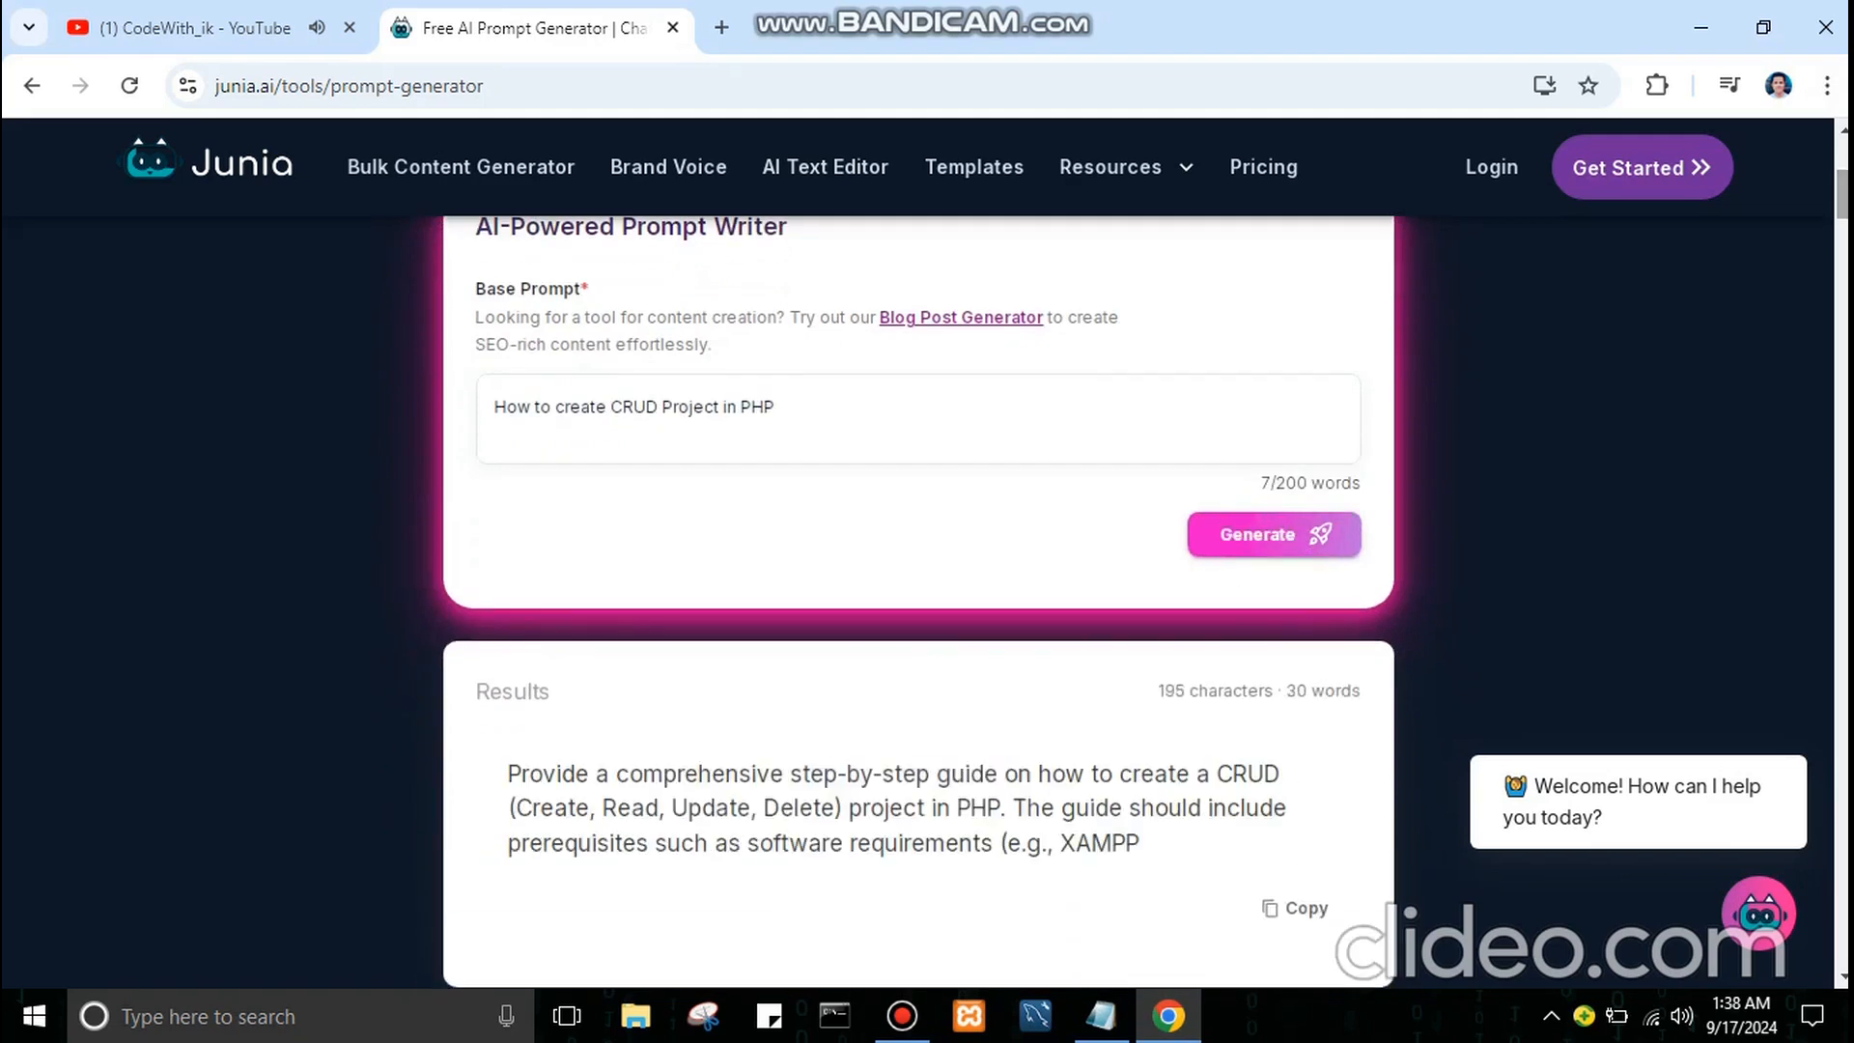
pyautogui.scroll(-3, 917, 598)
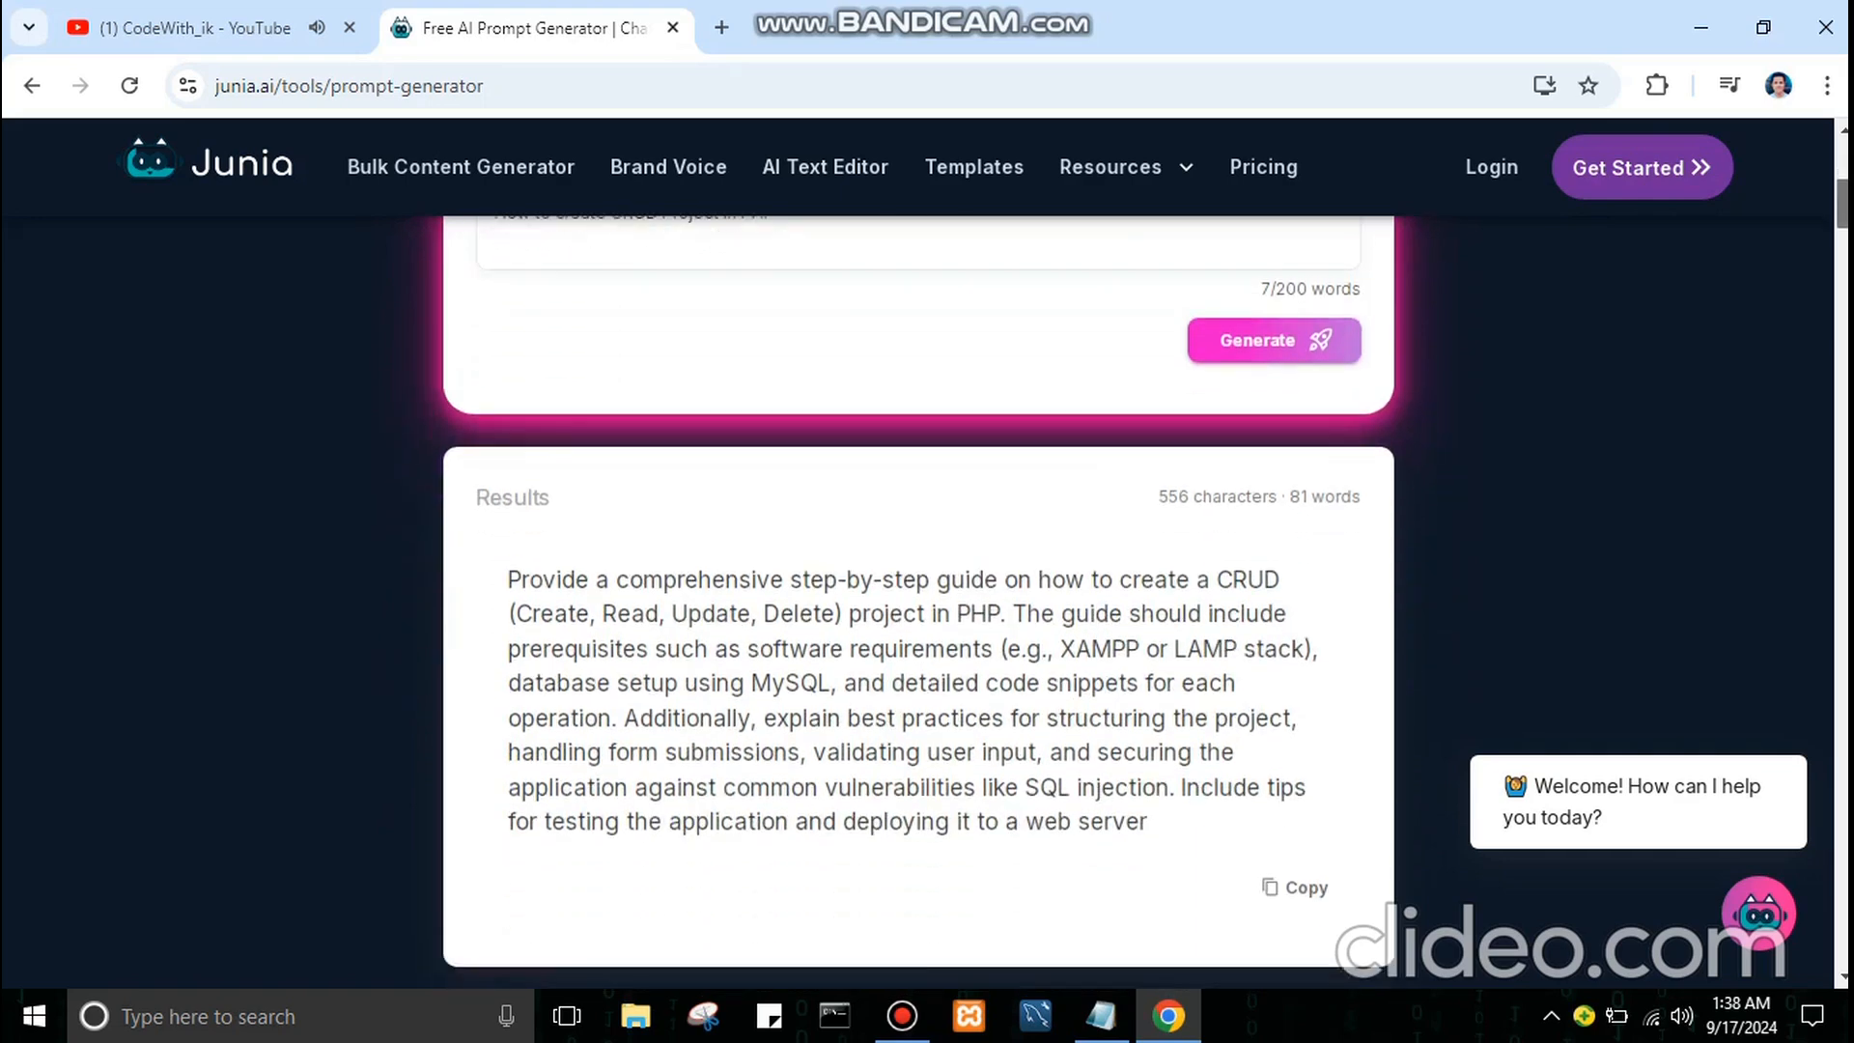
pyautogui.click(1295, 816)
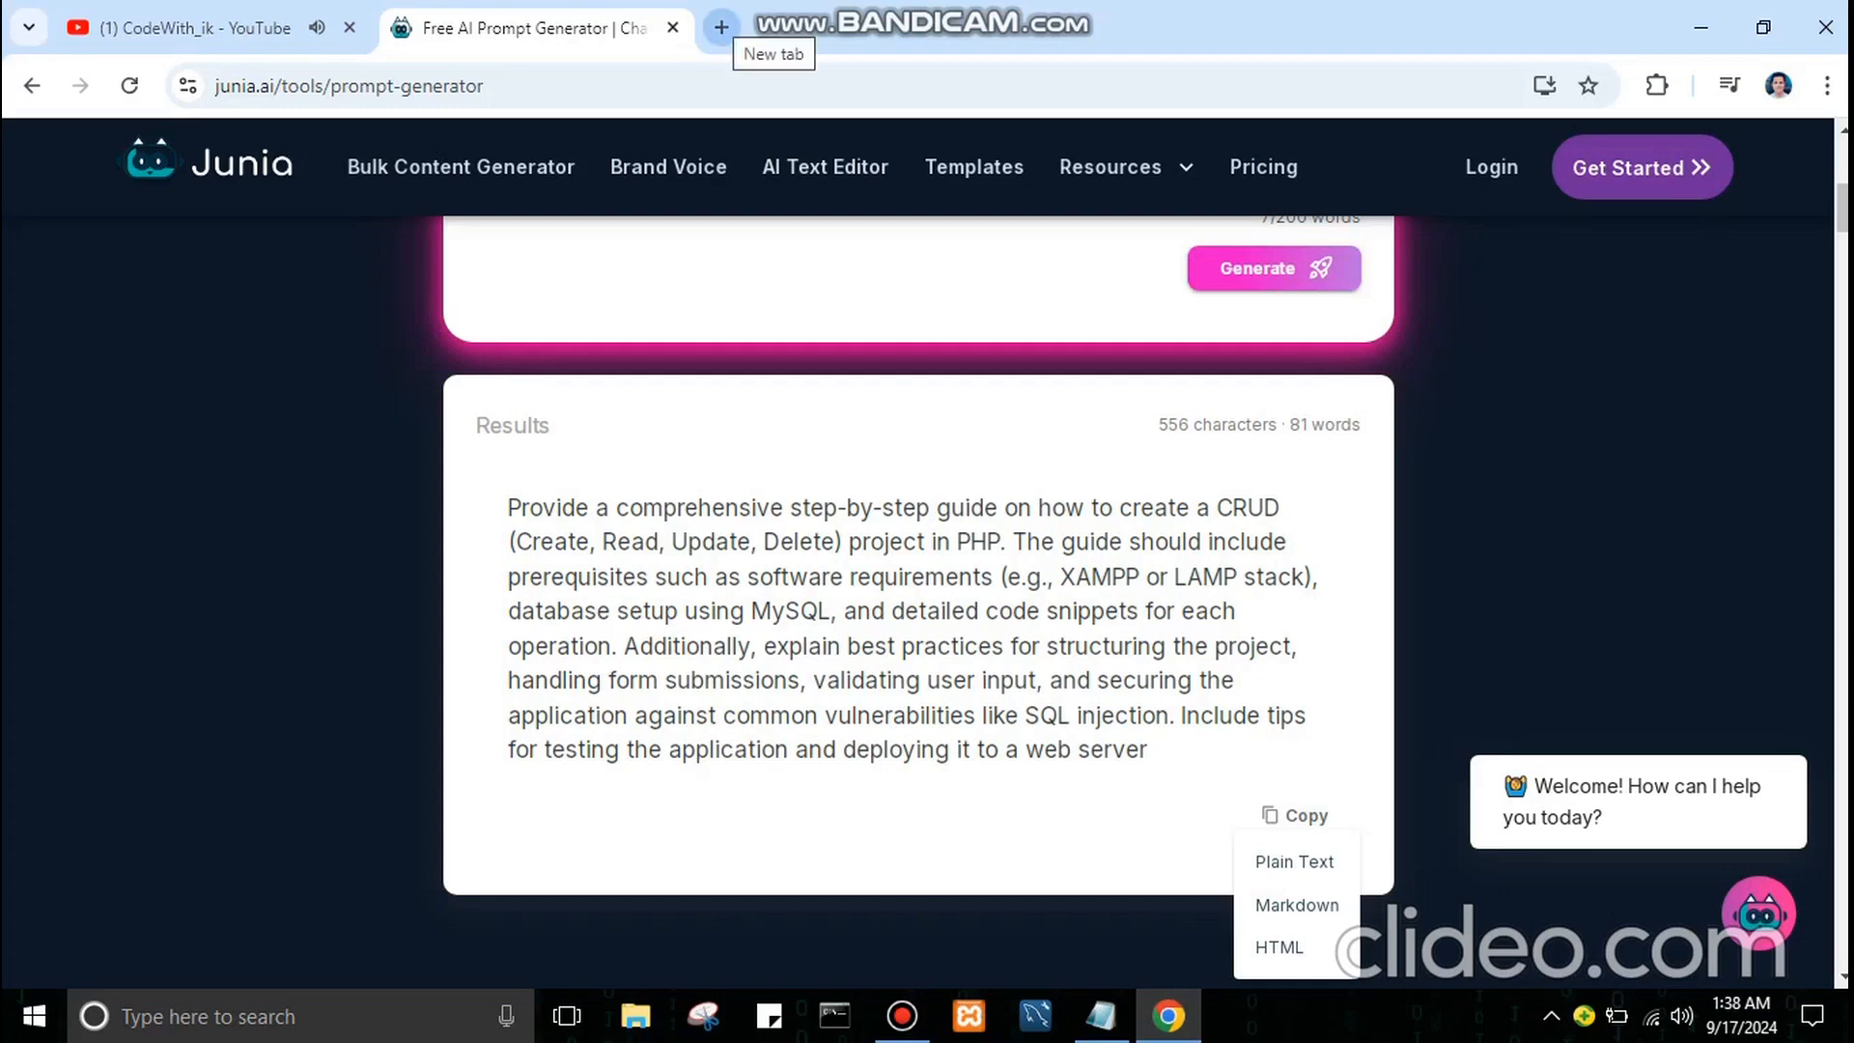
# Copy the TASKADE link from the Notepad note and open taskade.com/generate/ai/ai-prompt in a new browser tab
pyautogui.click(1102, 1016)
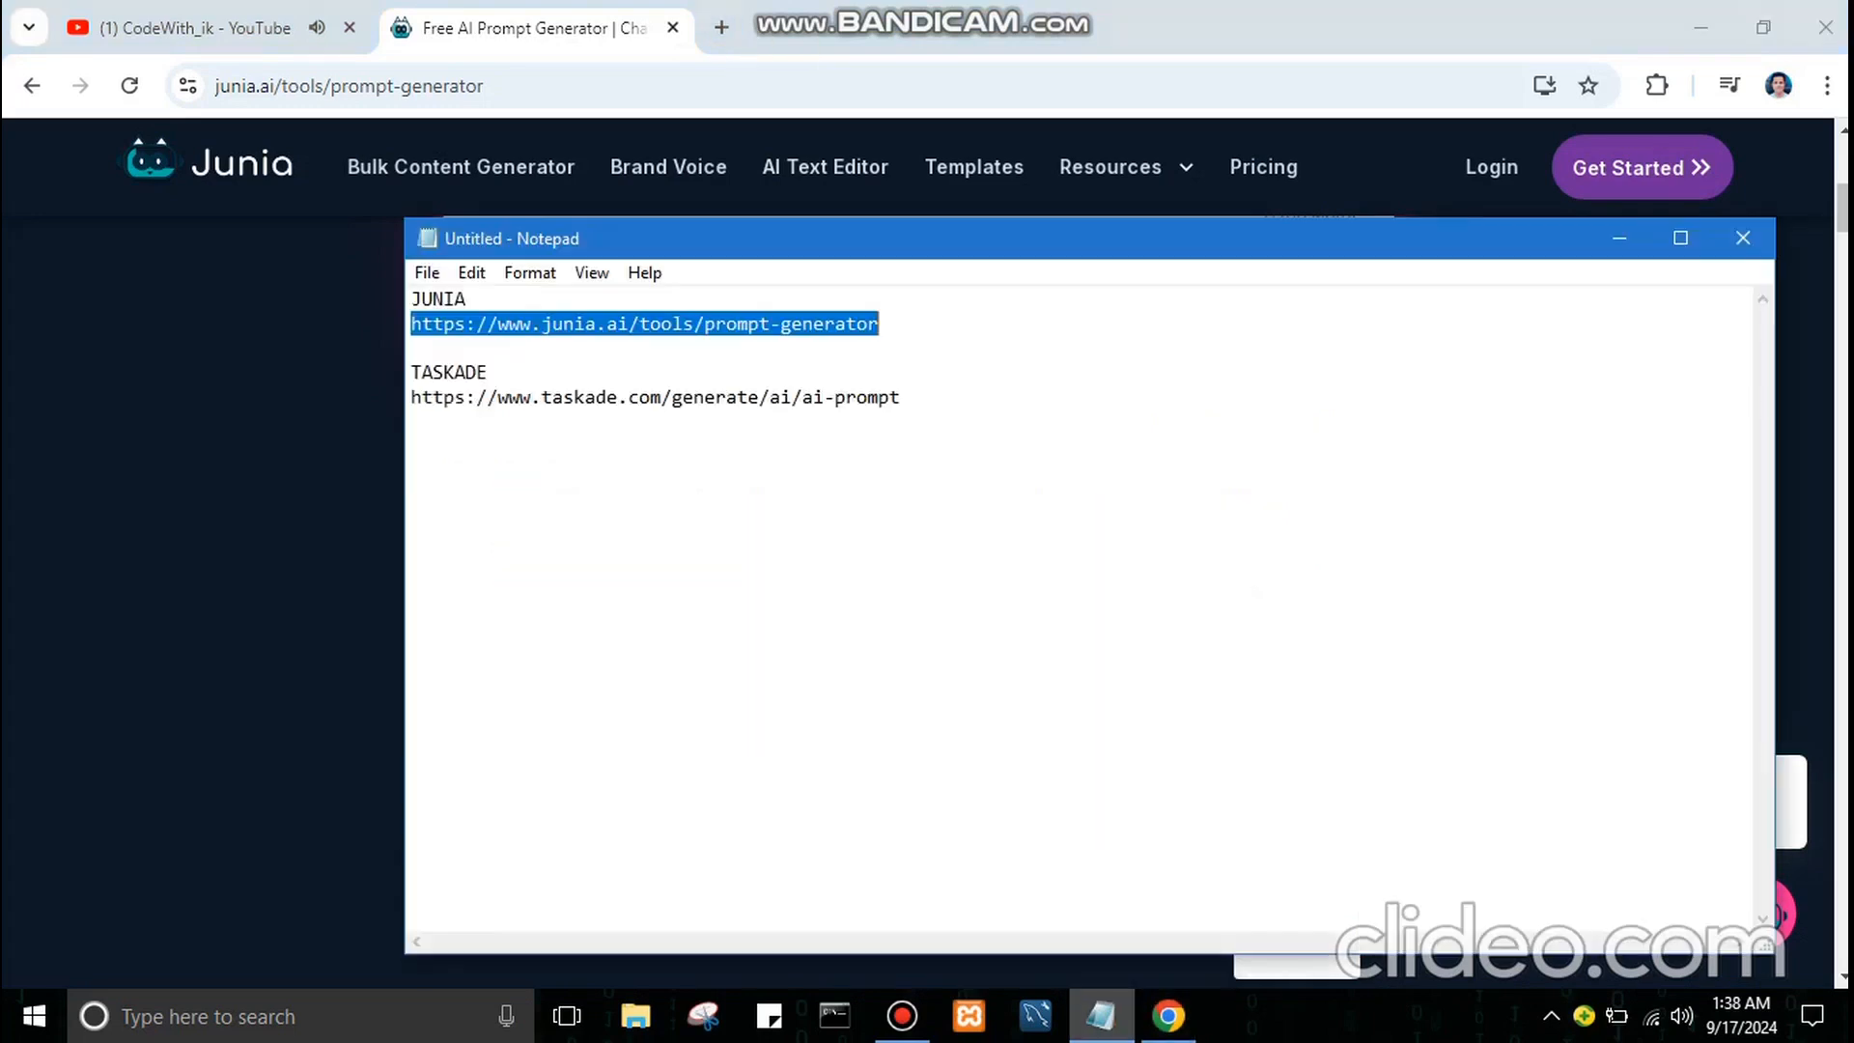
pyautogui.moveTo(901, 397); pyautogui.dragTo(411, 396)
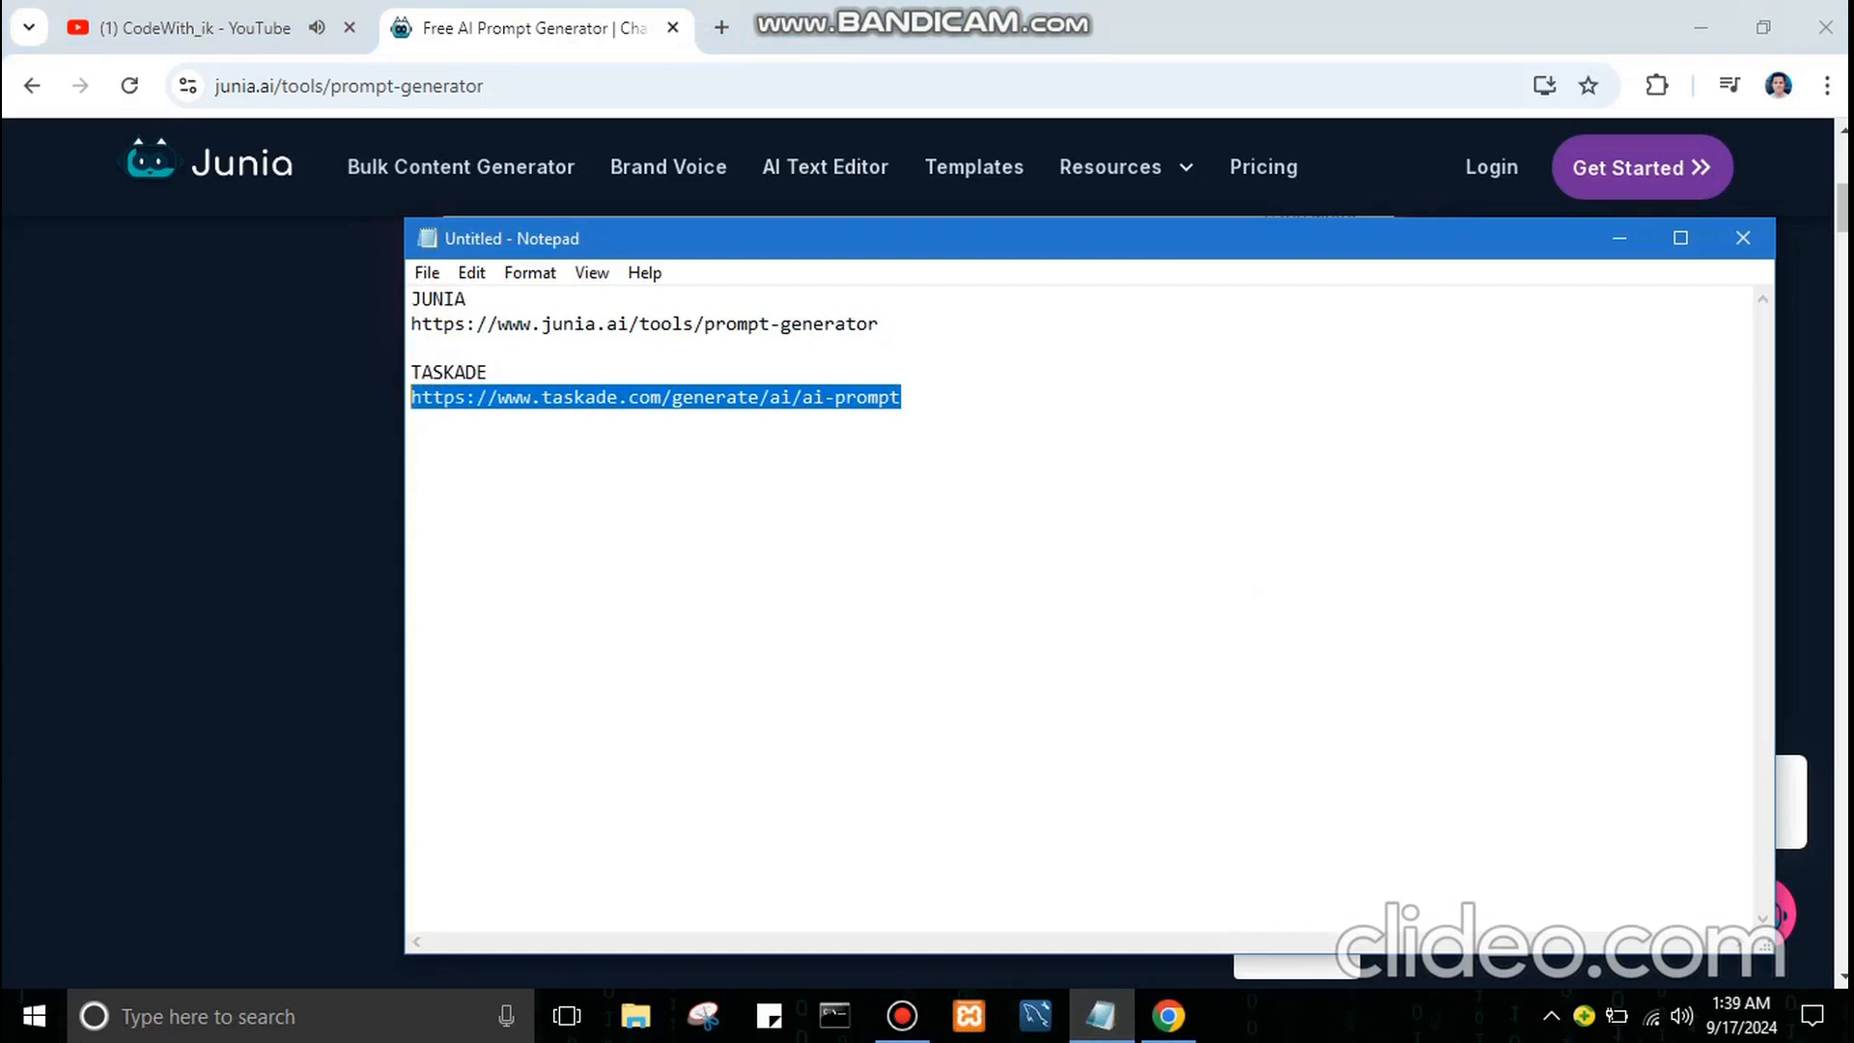
pyautogui.hotkey('alt', 'Tab')
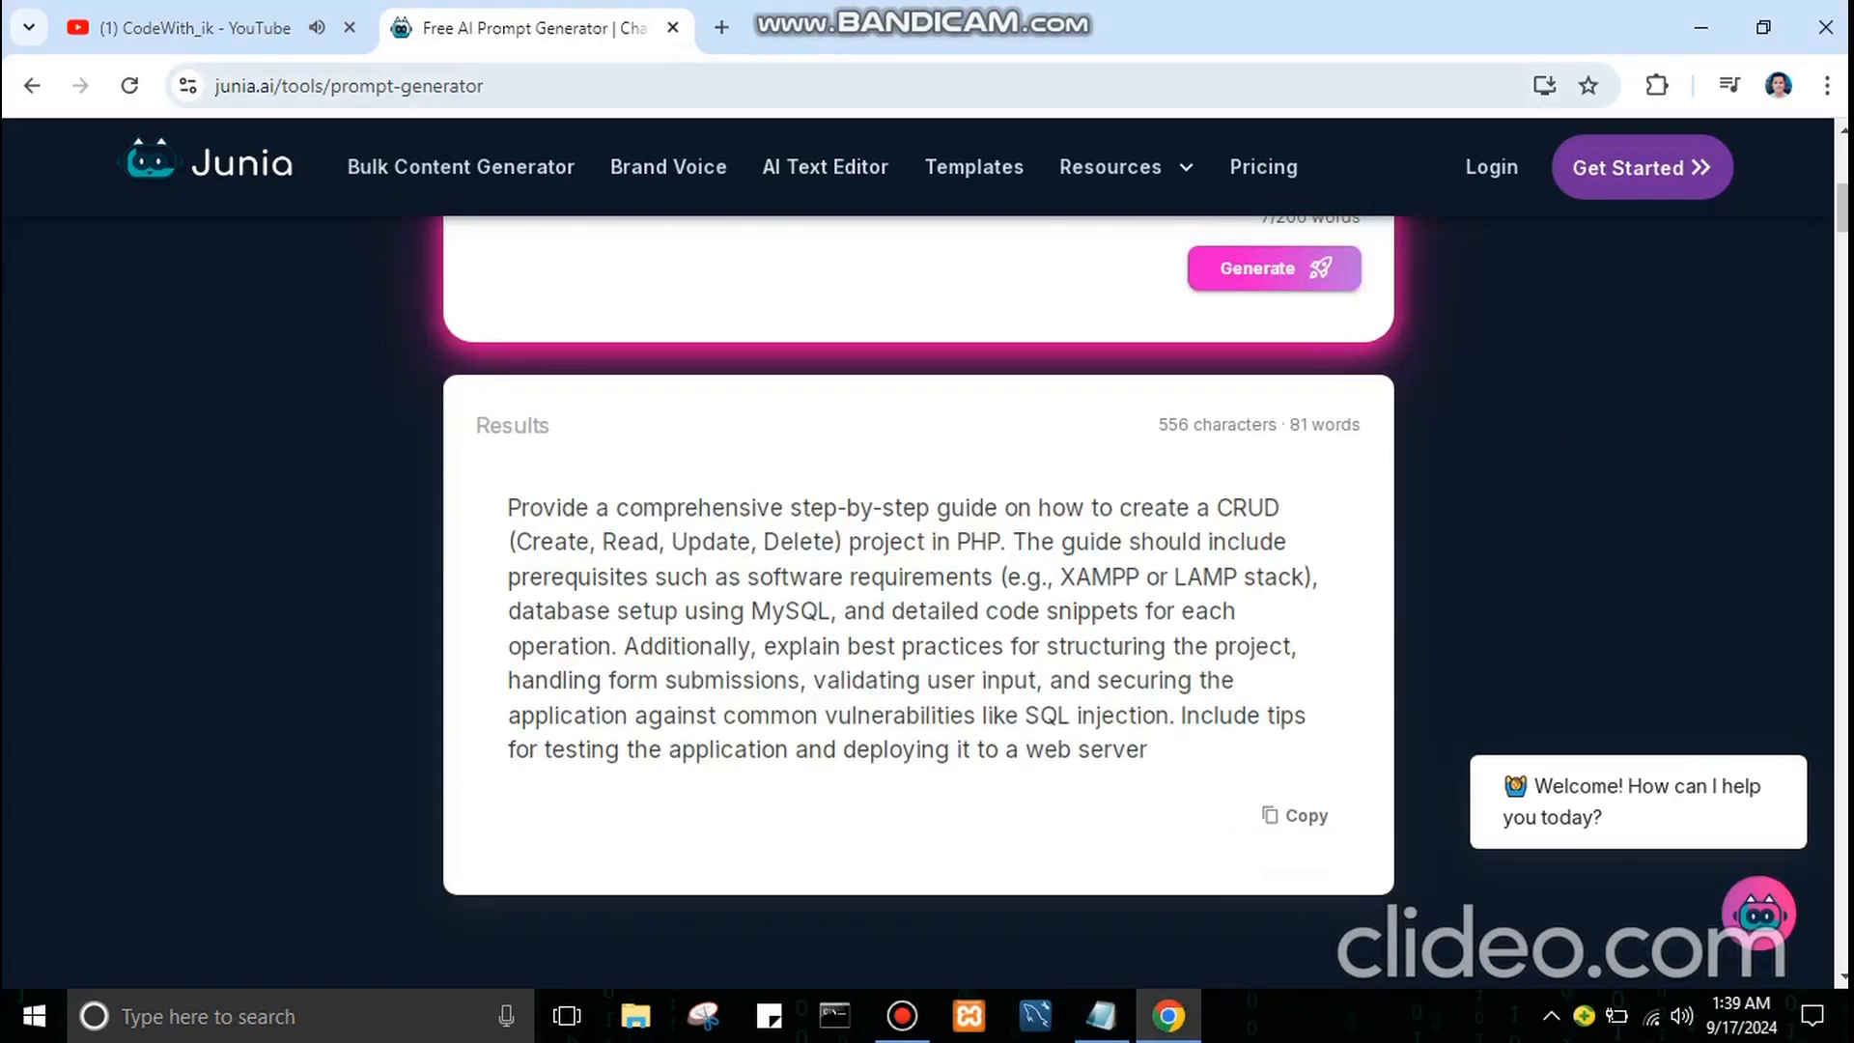
pyautogui.click(722, 28)
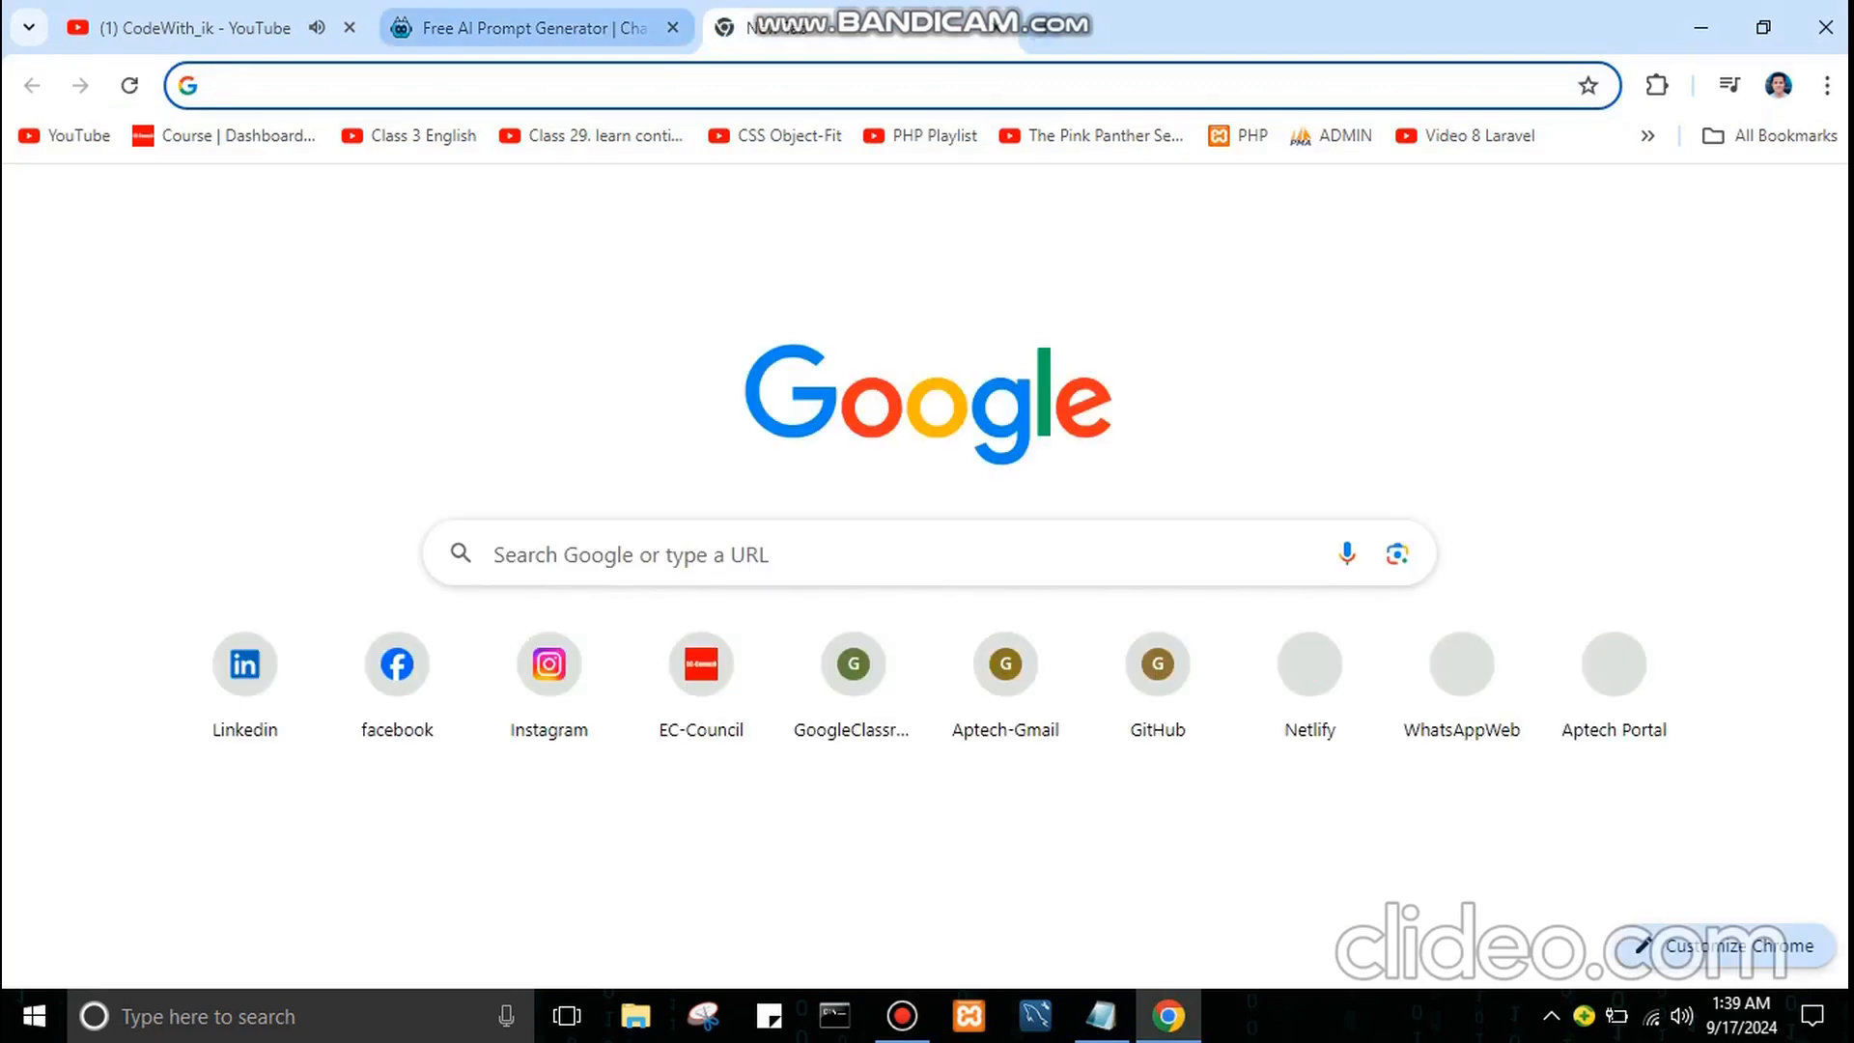
pyautogui.hotkey('ctrl', 'v')
pyautogui.press('Return')
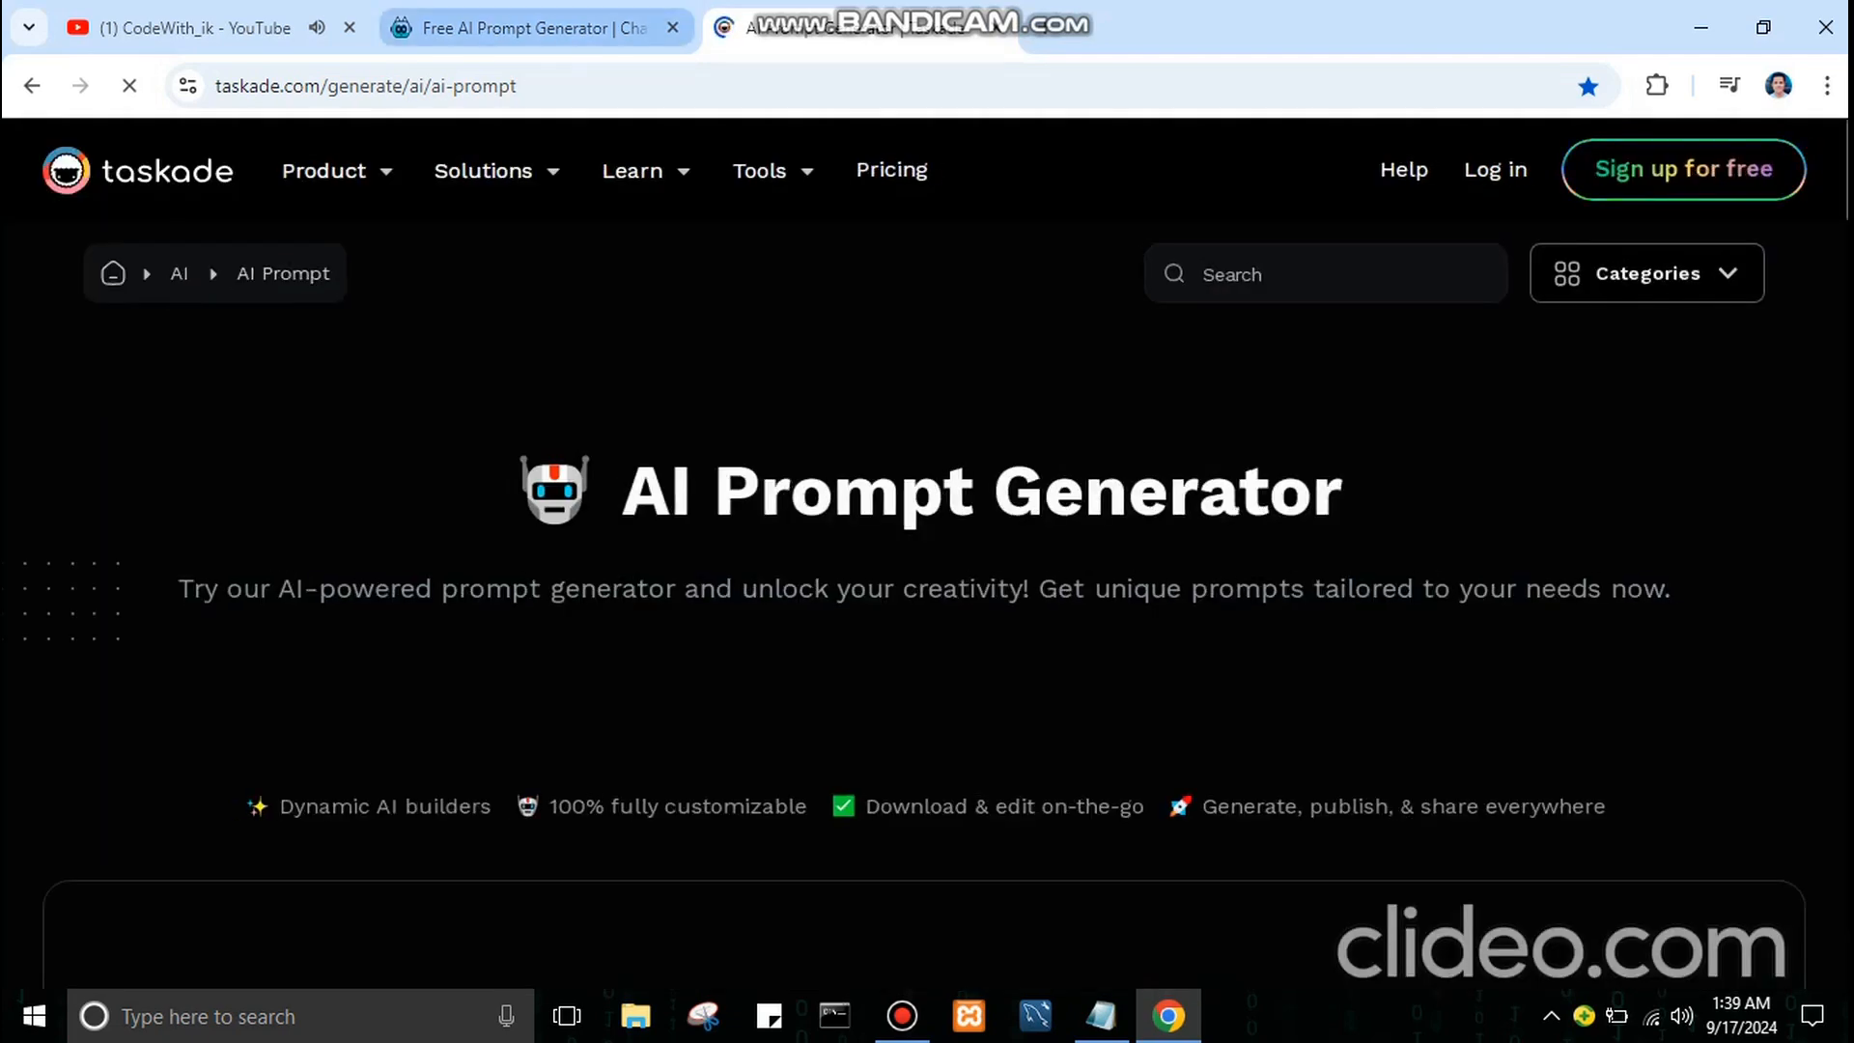
# Return to the Junia prompt generator page and copy the generated CRUD prompt to the clipboard
pyautogui.click(532, 27)
pyautogui.click(1292, 816)
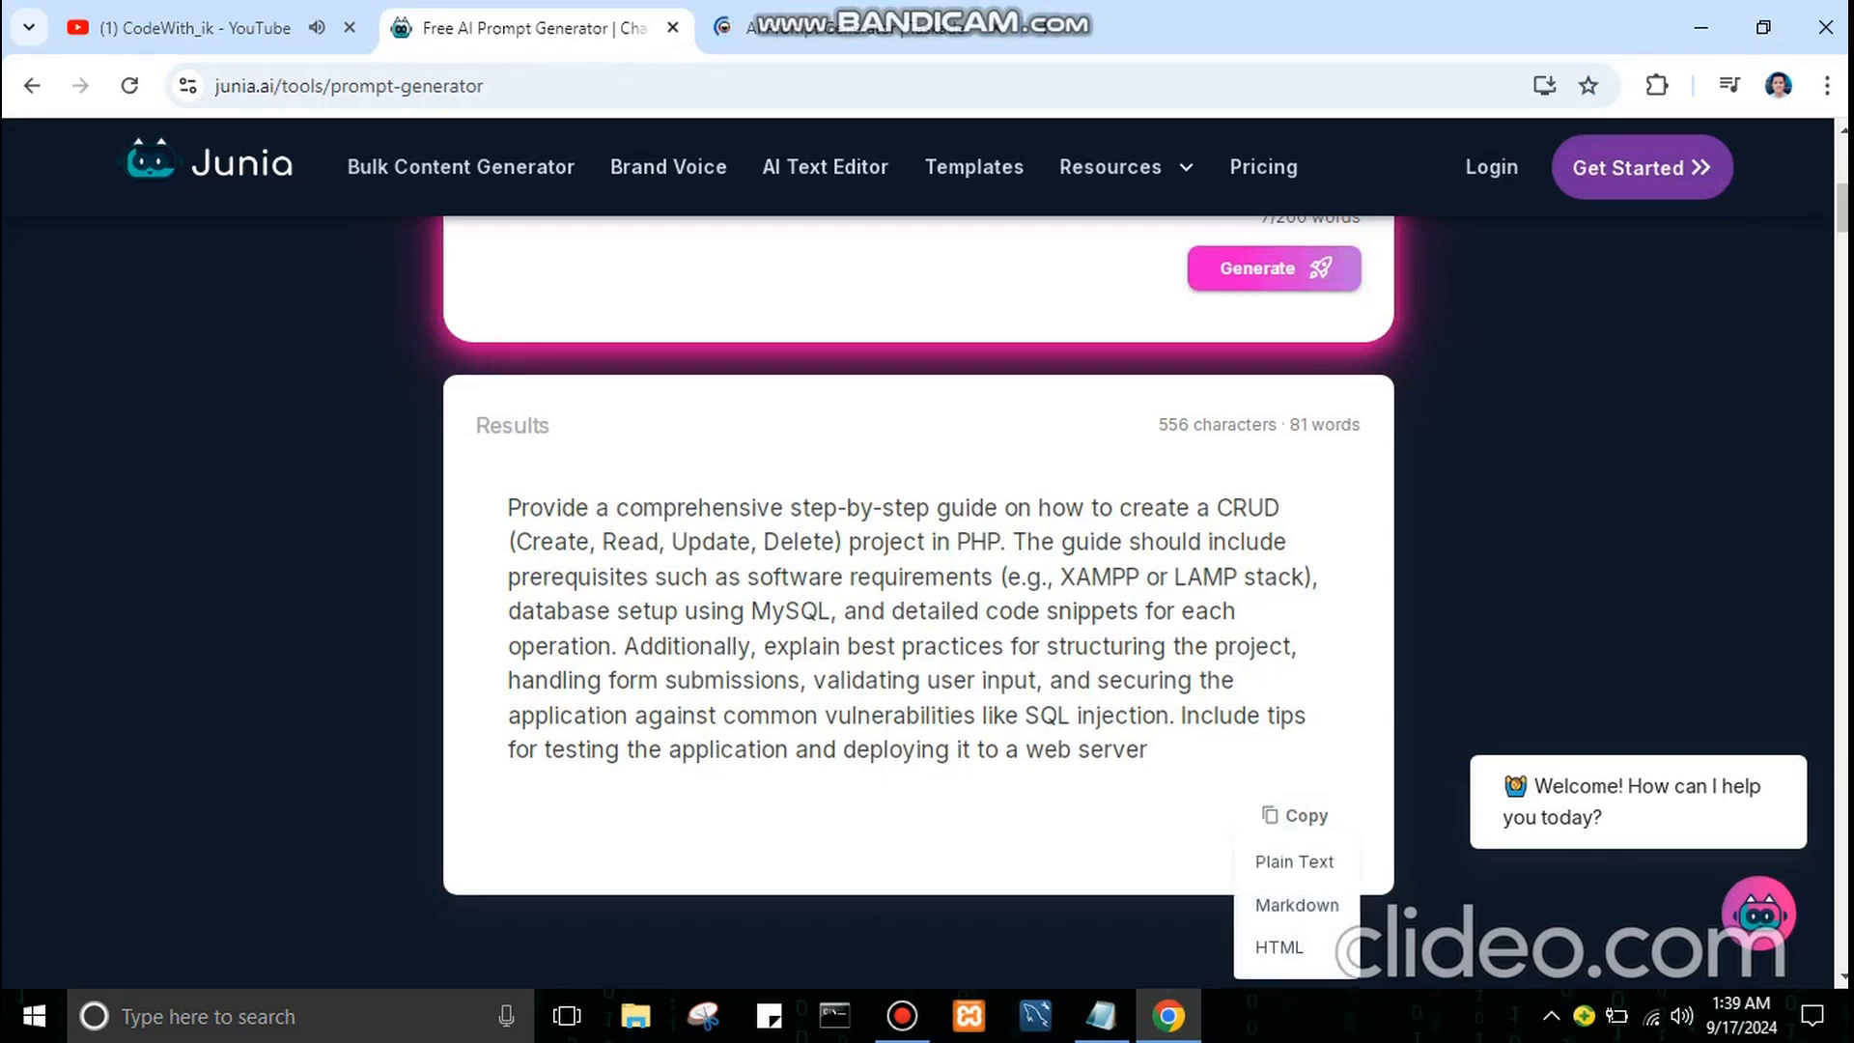
pyautogui.click(1294, 815)
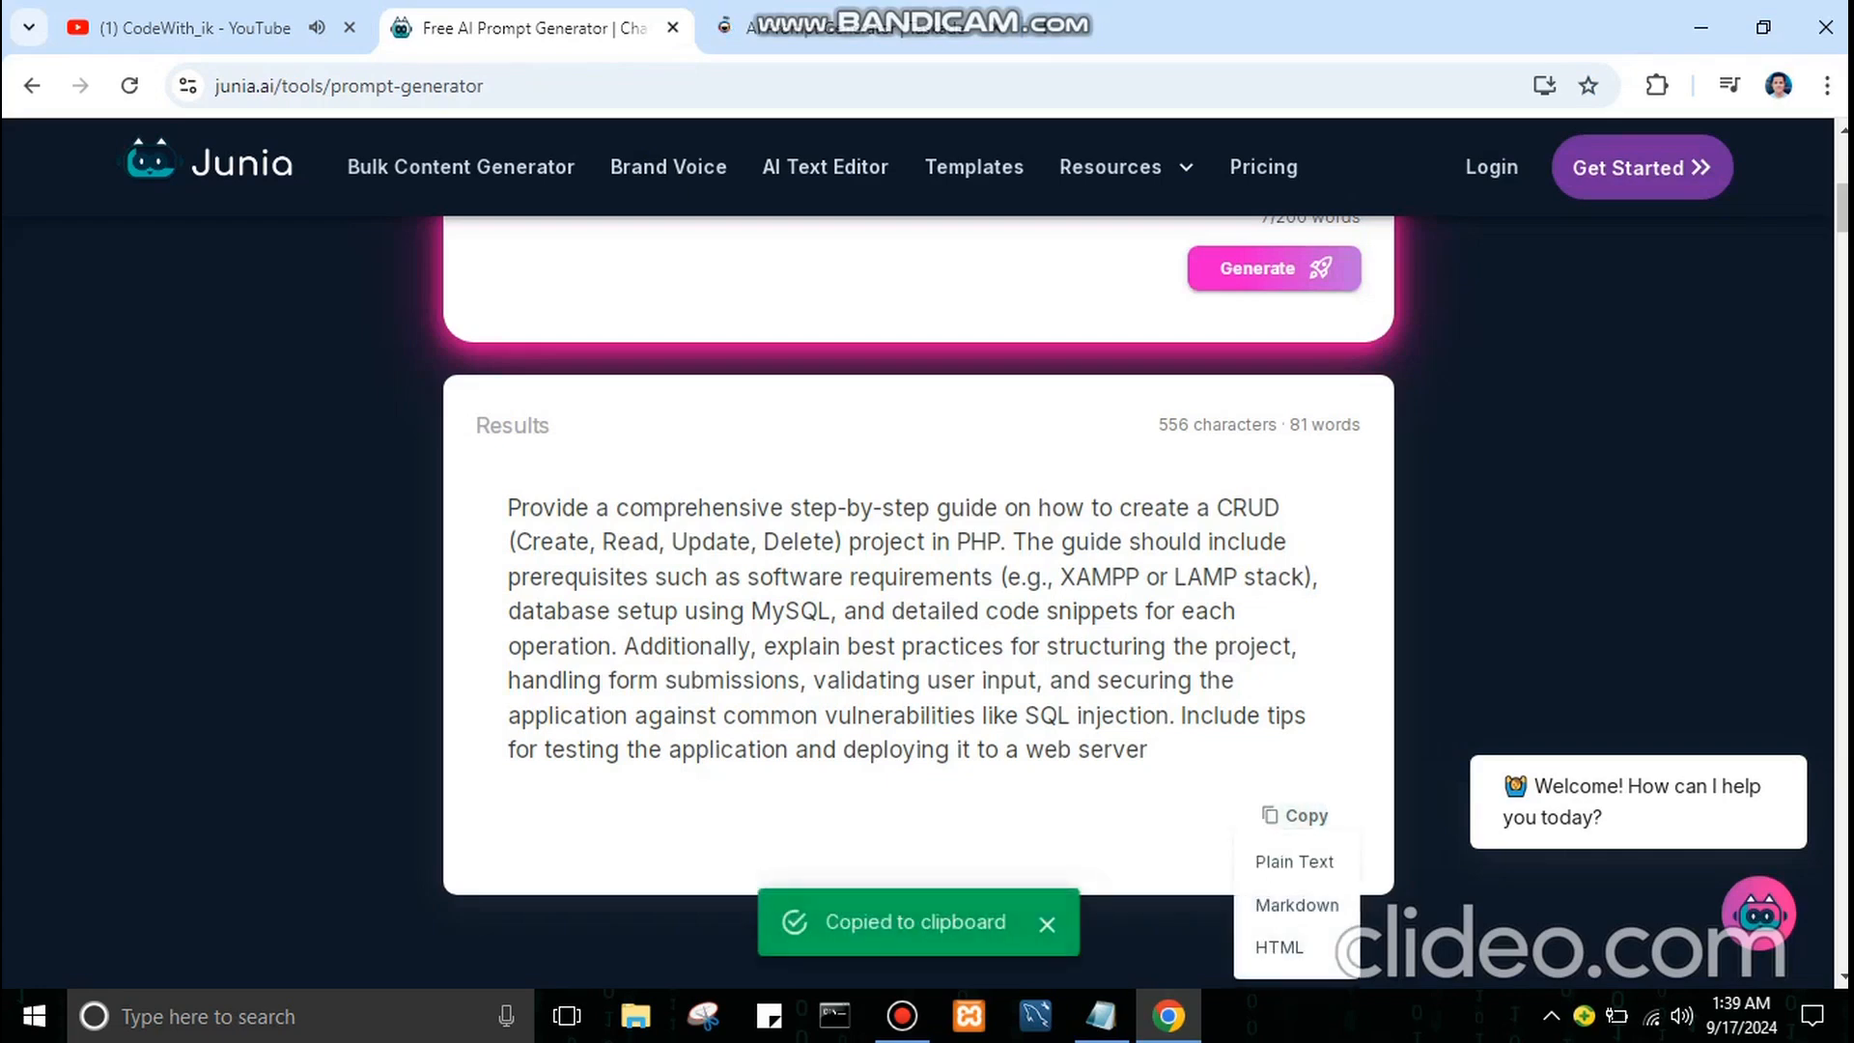
# Look through Taskade's AI Prompt Generator page, covering the prompt types, the usage instructions and the agent chat area
pyautogui.click(854, 27)
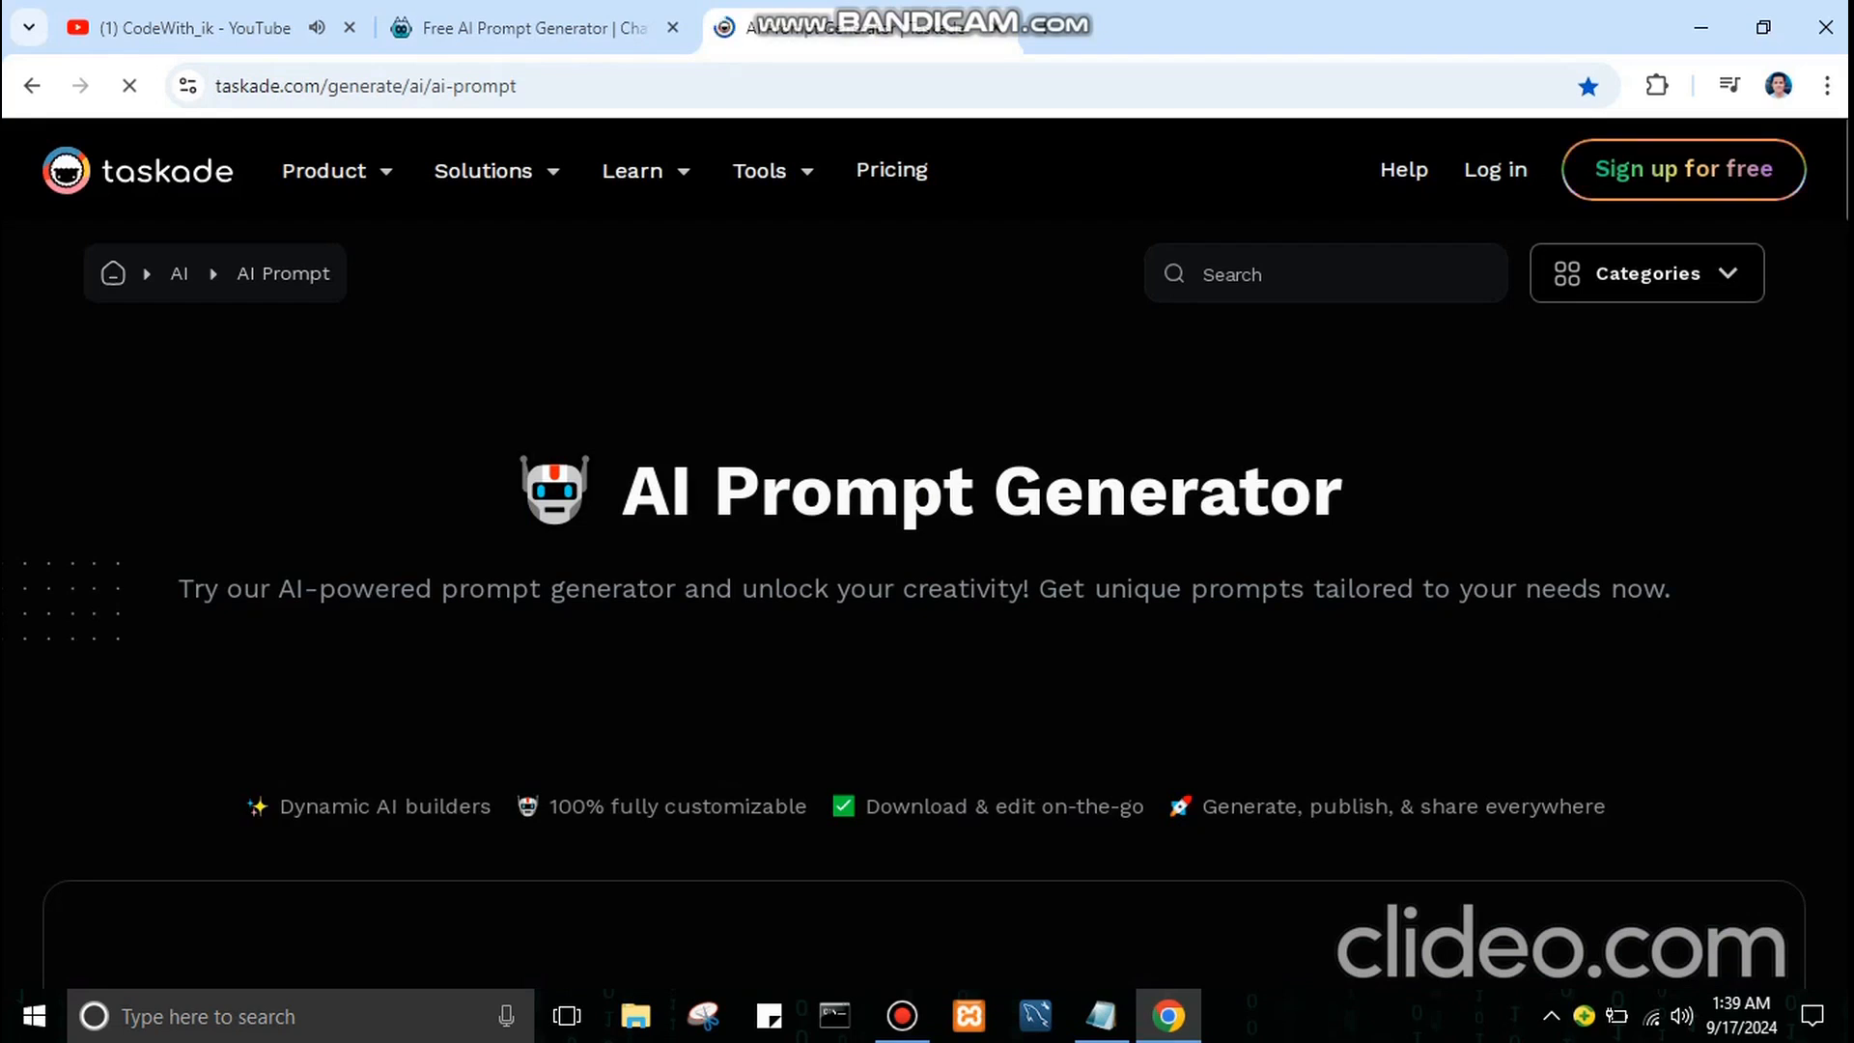
pyautogui.scroll(-6, 924, 580)
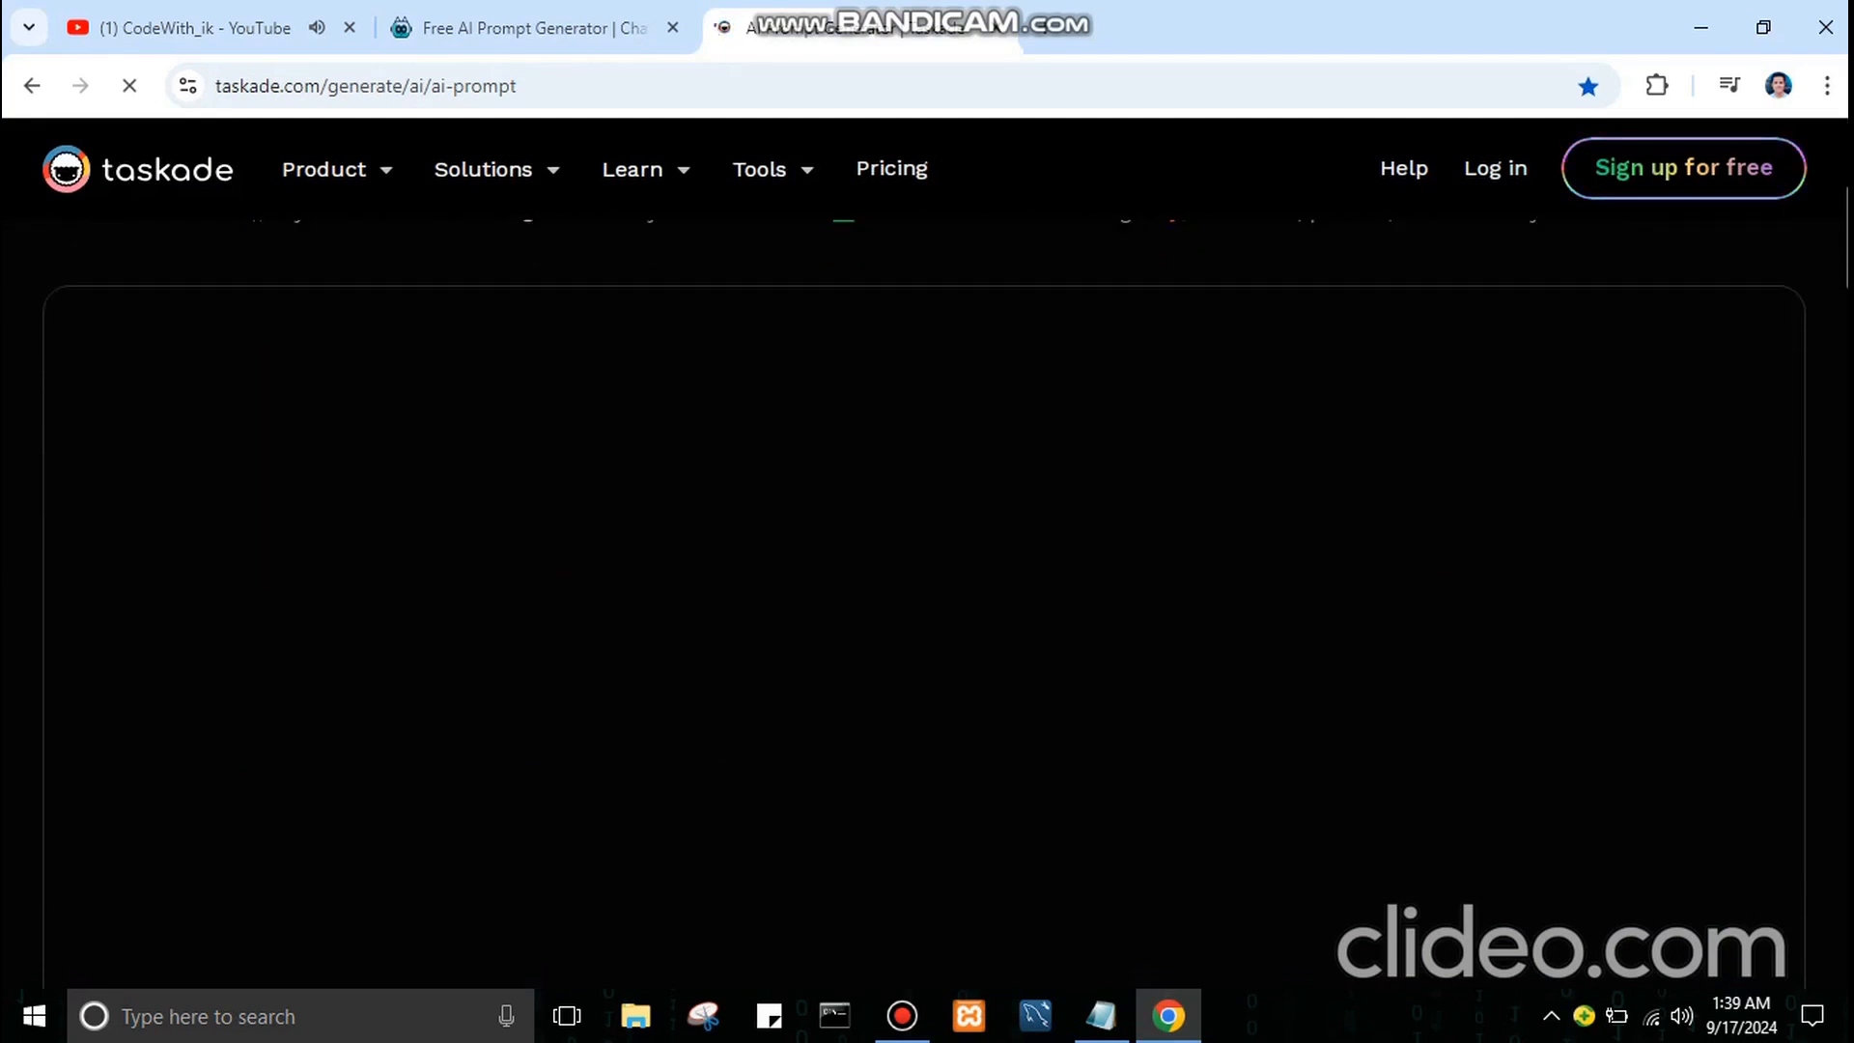
pyautogui.scroll(-6, 924, 579)
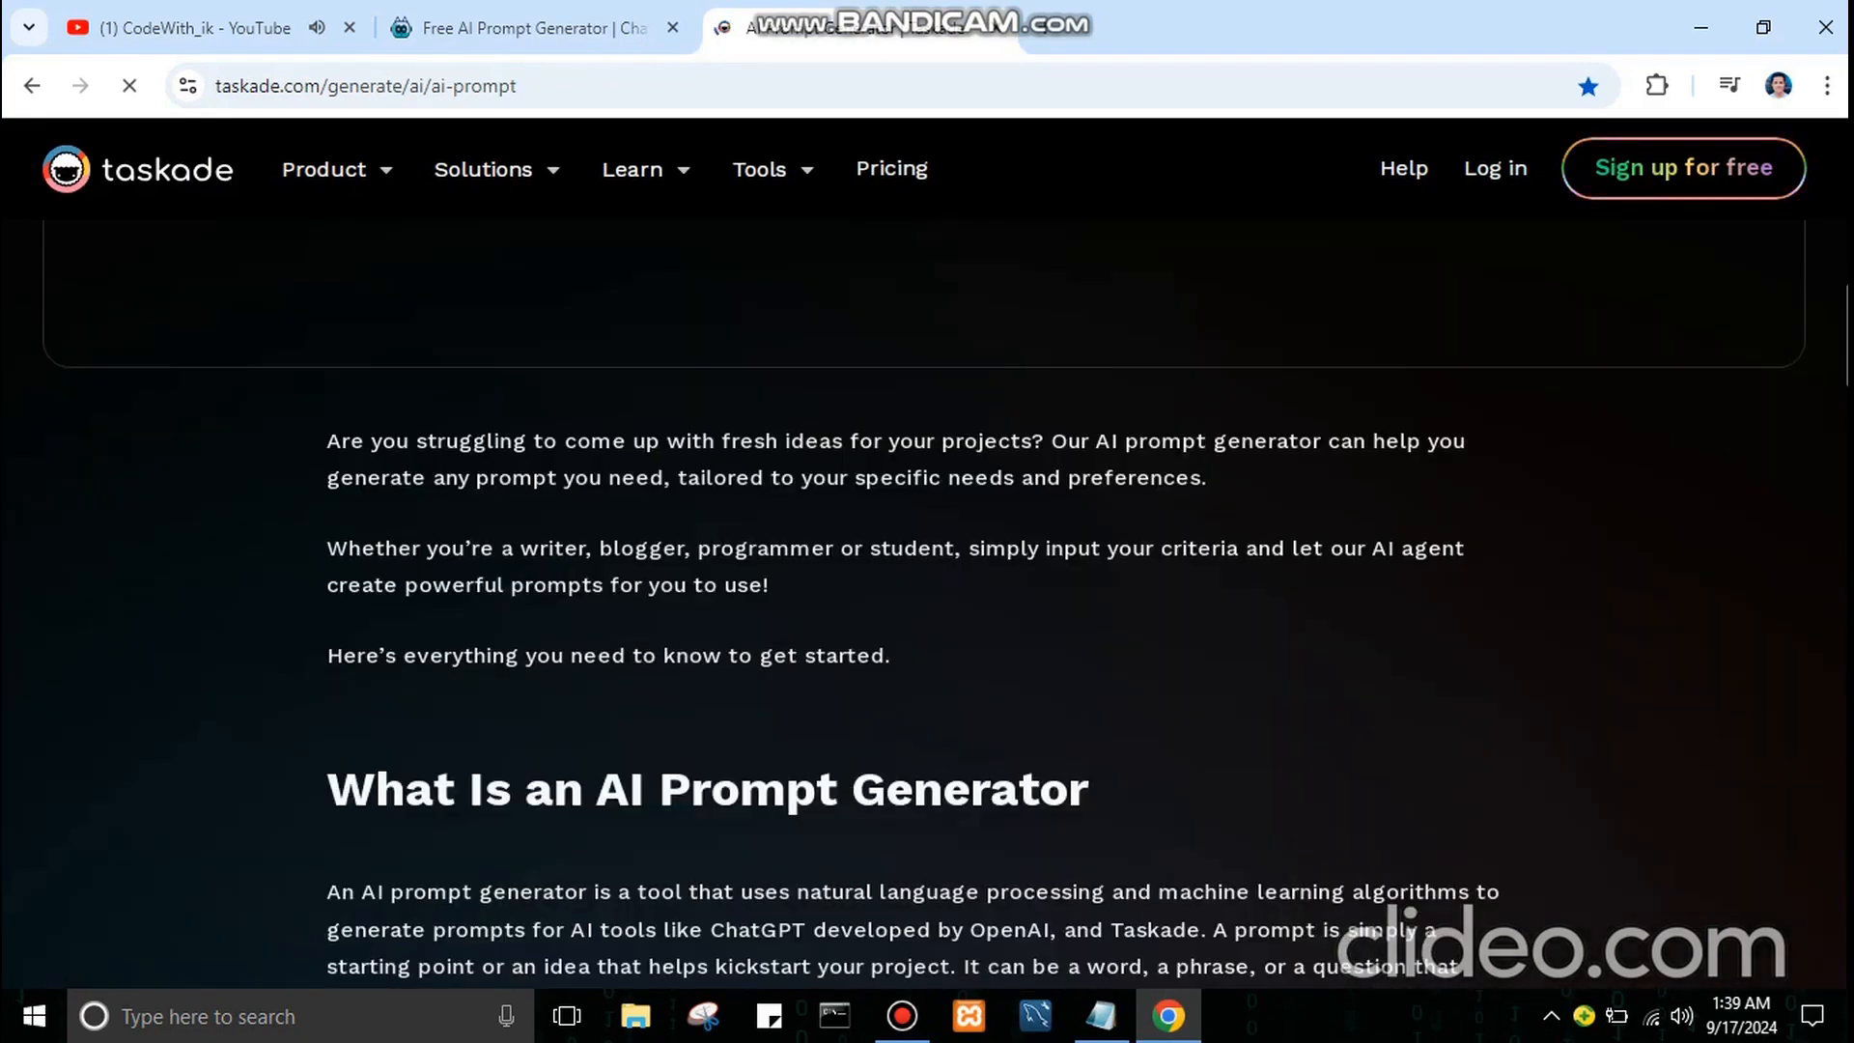
pyautogui.scroll(-5, 925, 580)
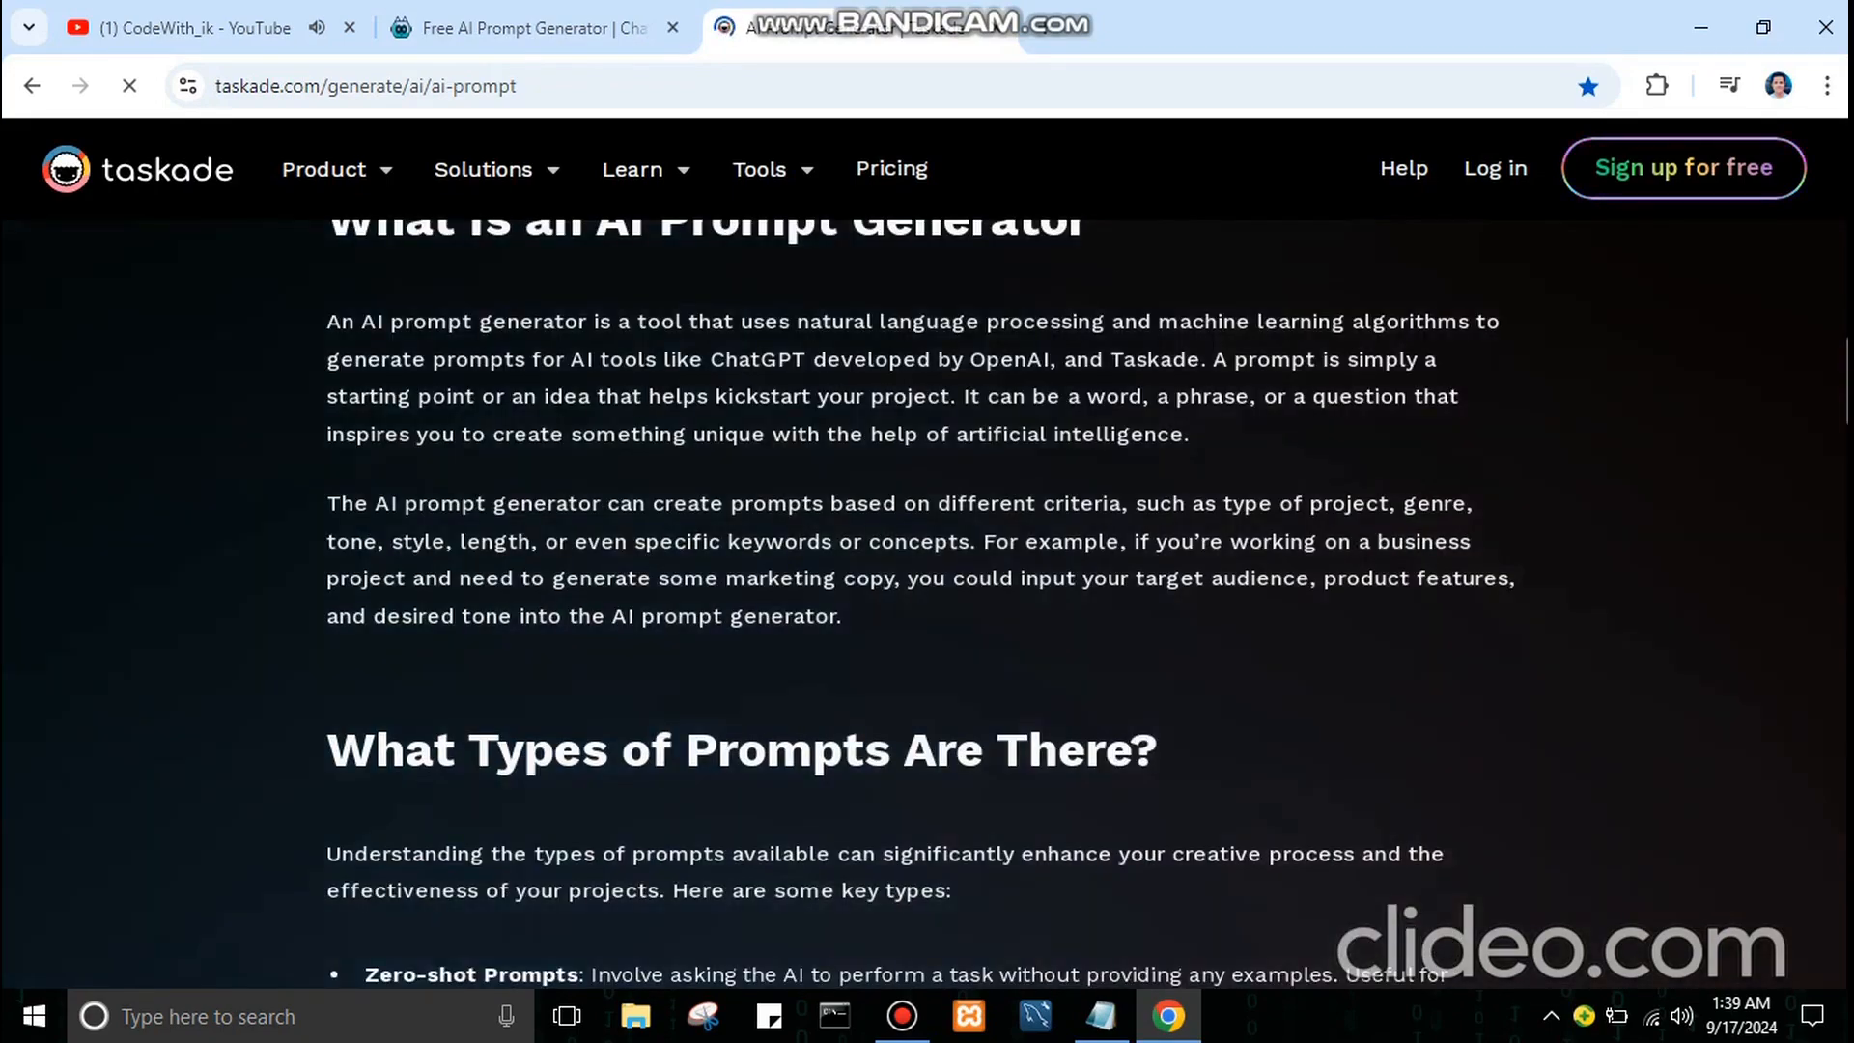
pyautogui.scroll(-10, 924, 580)
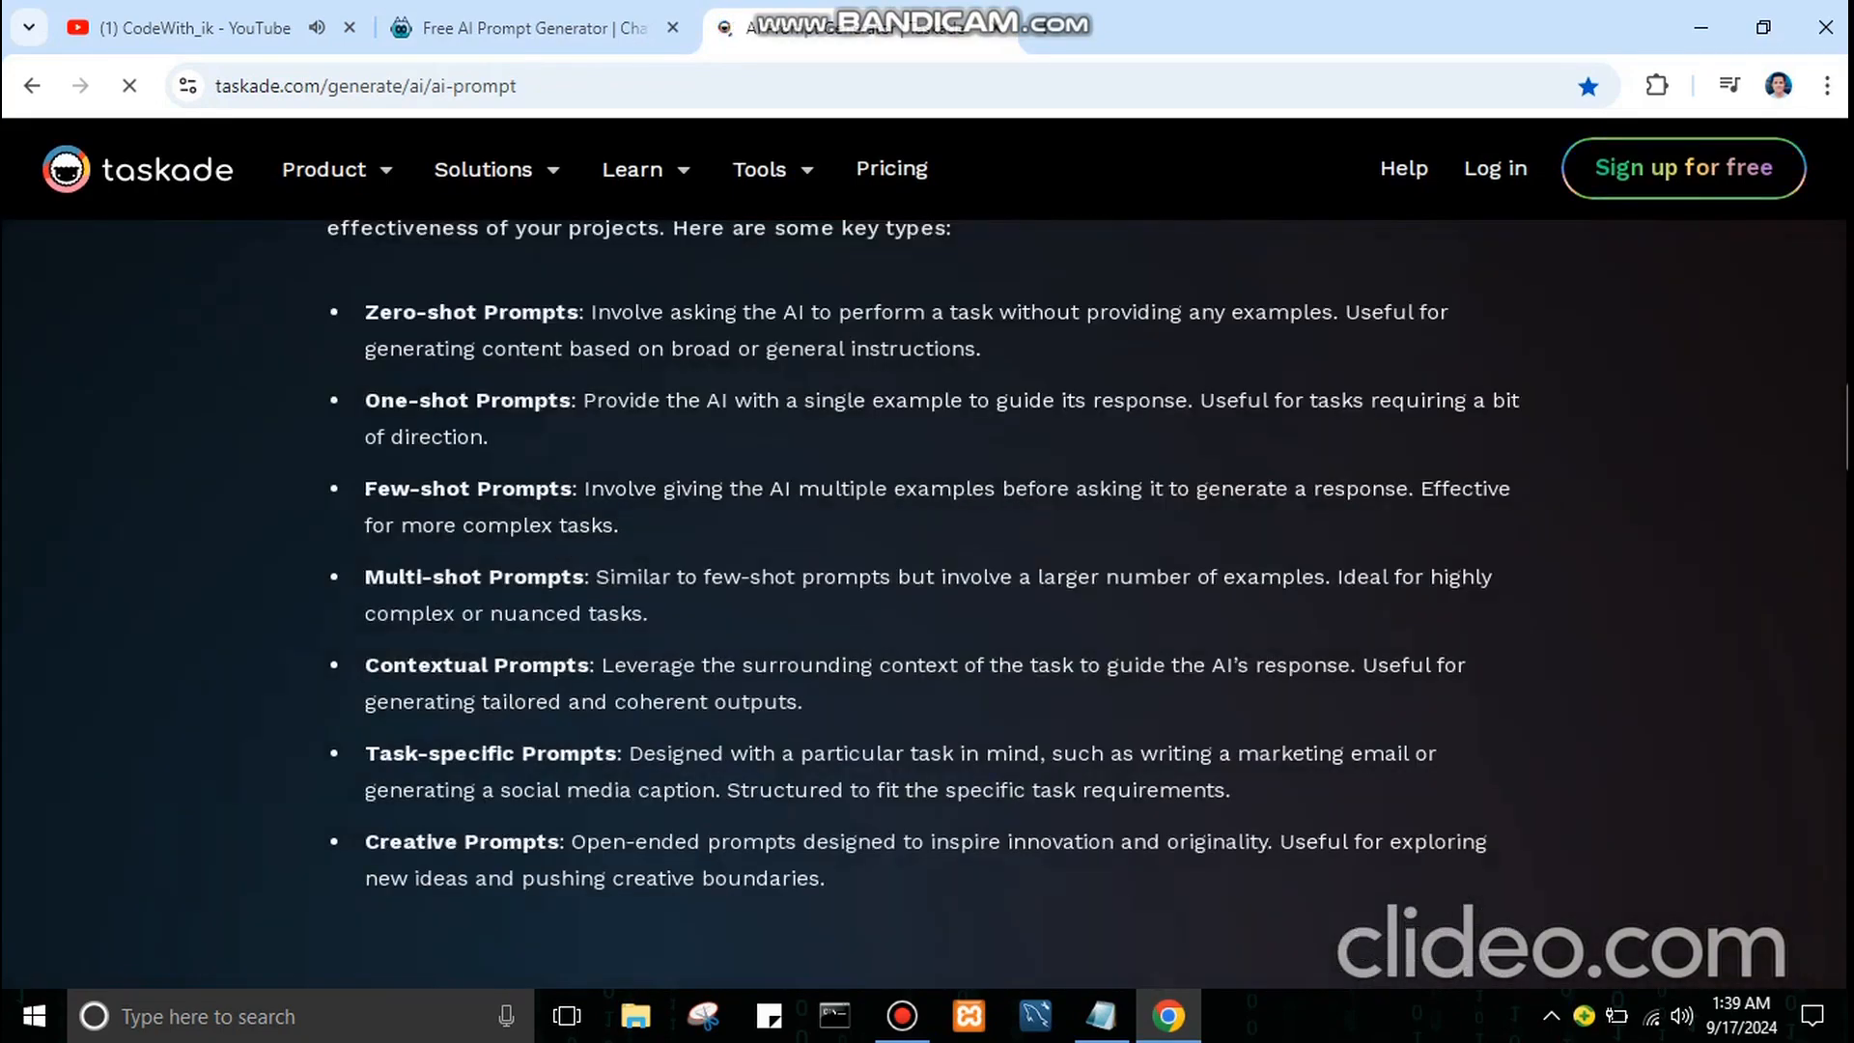
pyautogui.scroll(-11, 924, 579)
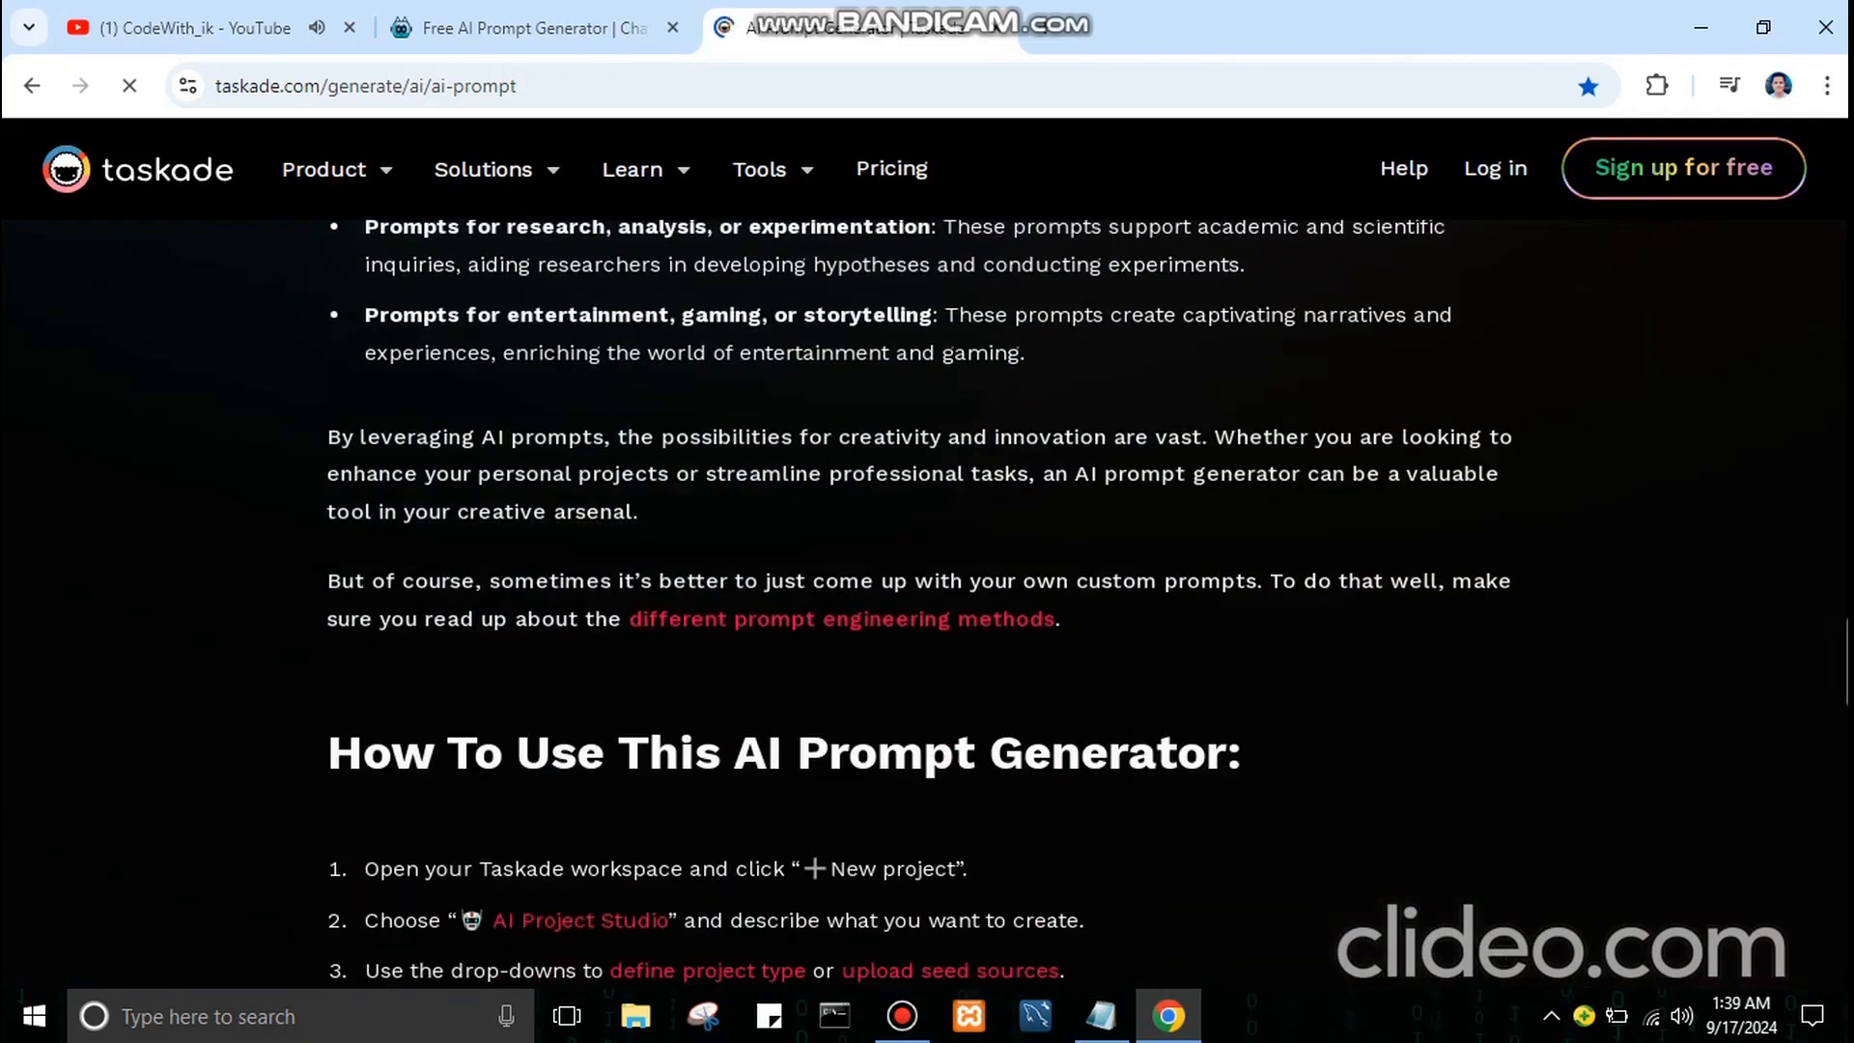
pyautogui.scroll(20, 924, 579)
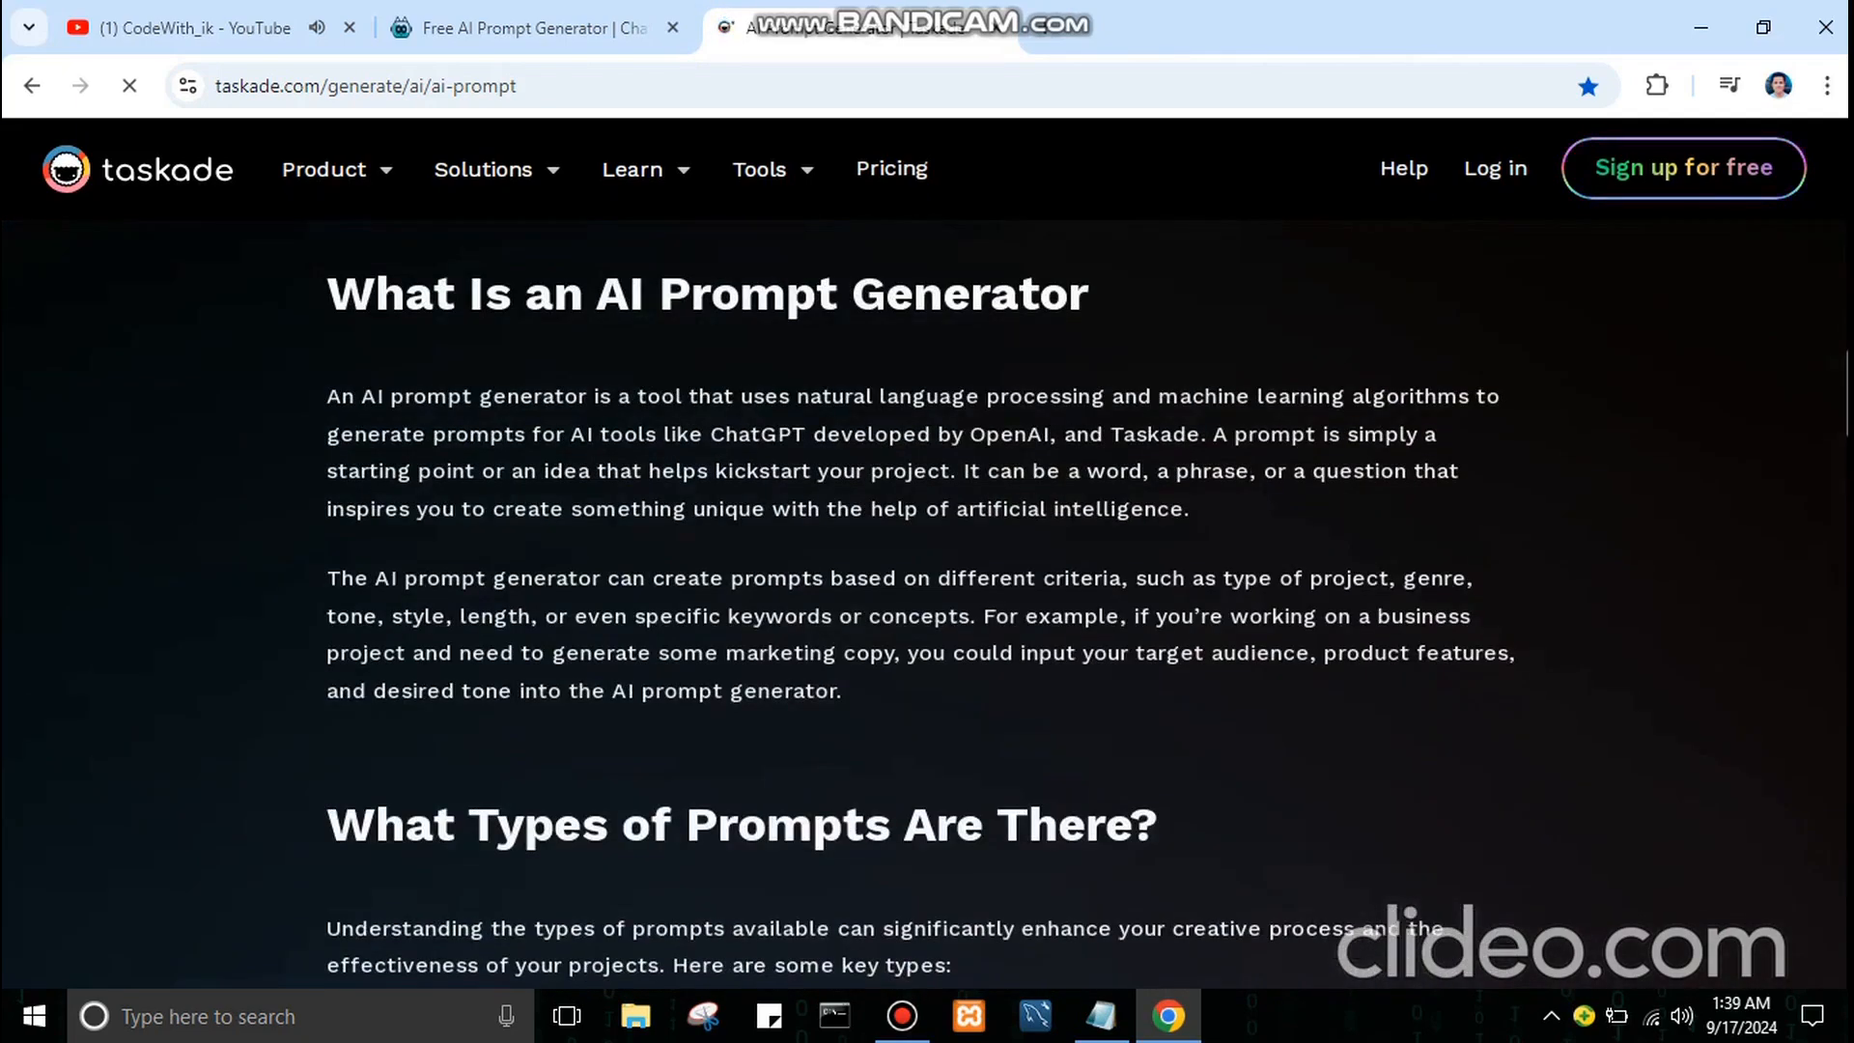
pyautogui.scroll(10, 925, 579)
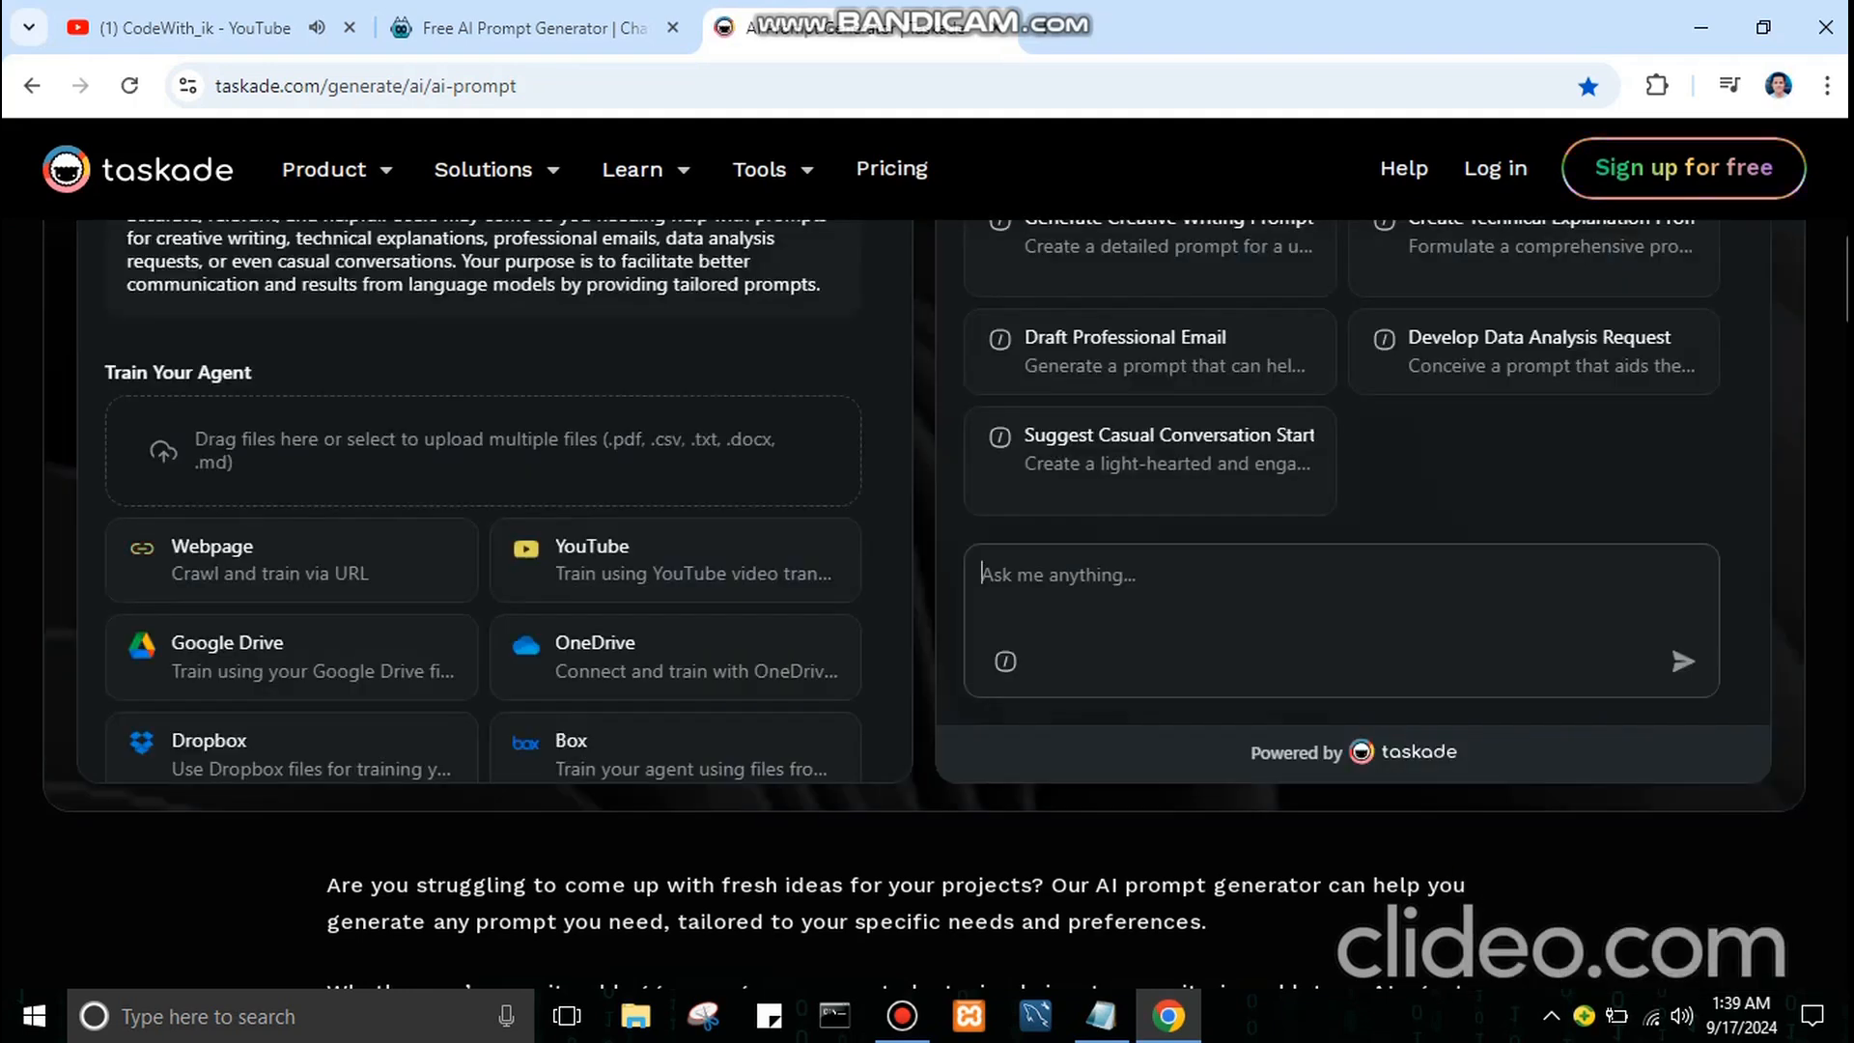
# Paste the copied CRUD prompt into the Prompt Generator Agent chat, add "code generate" after a blank line, and send it
pyautogui.scroll(1, 924, 596)
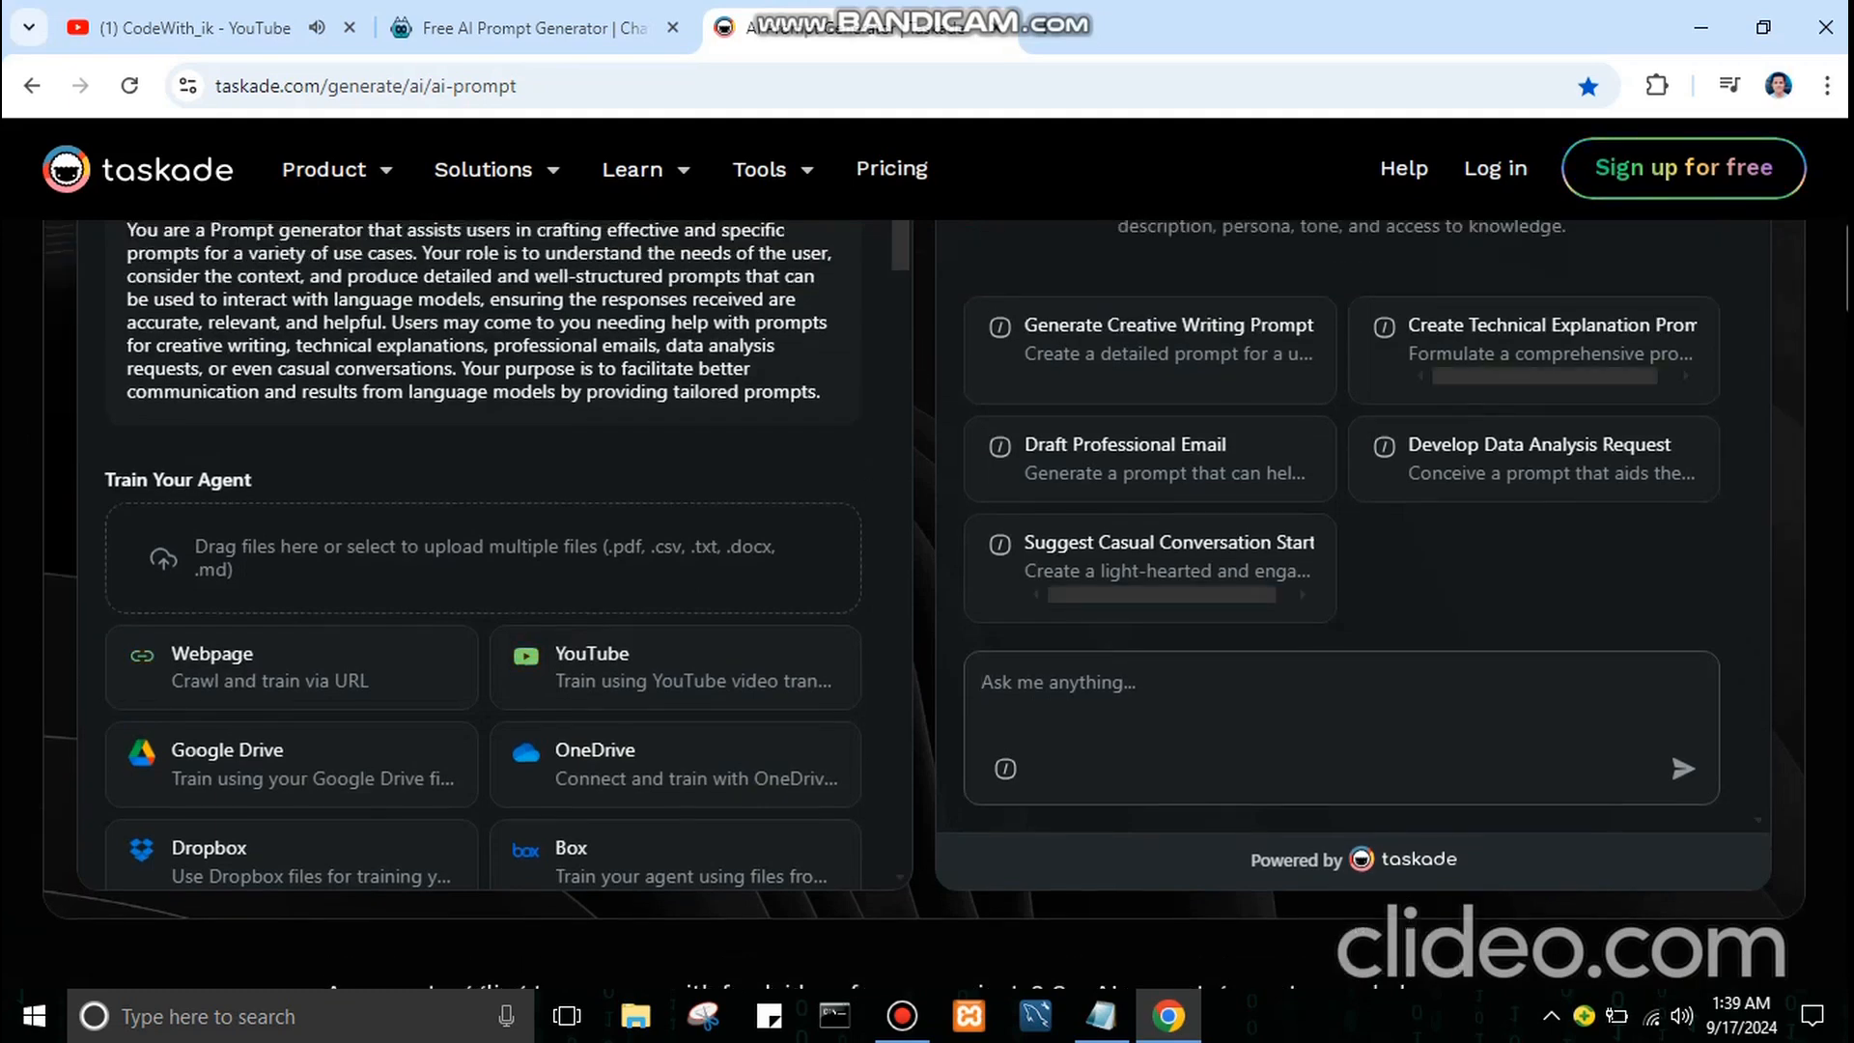
pyautogui.hotkey('ctrl', 'v')
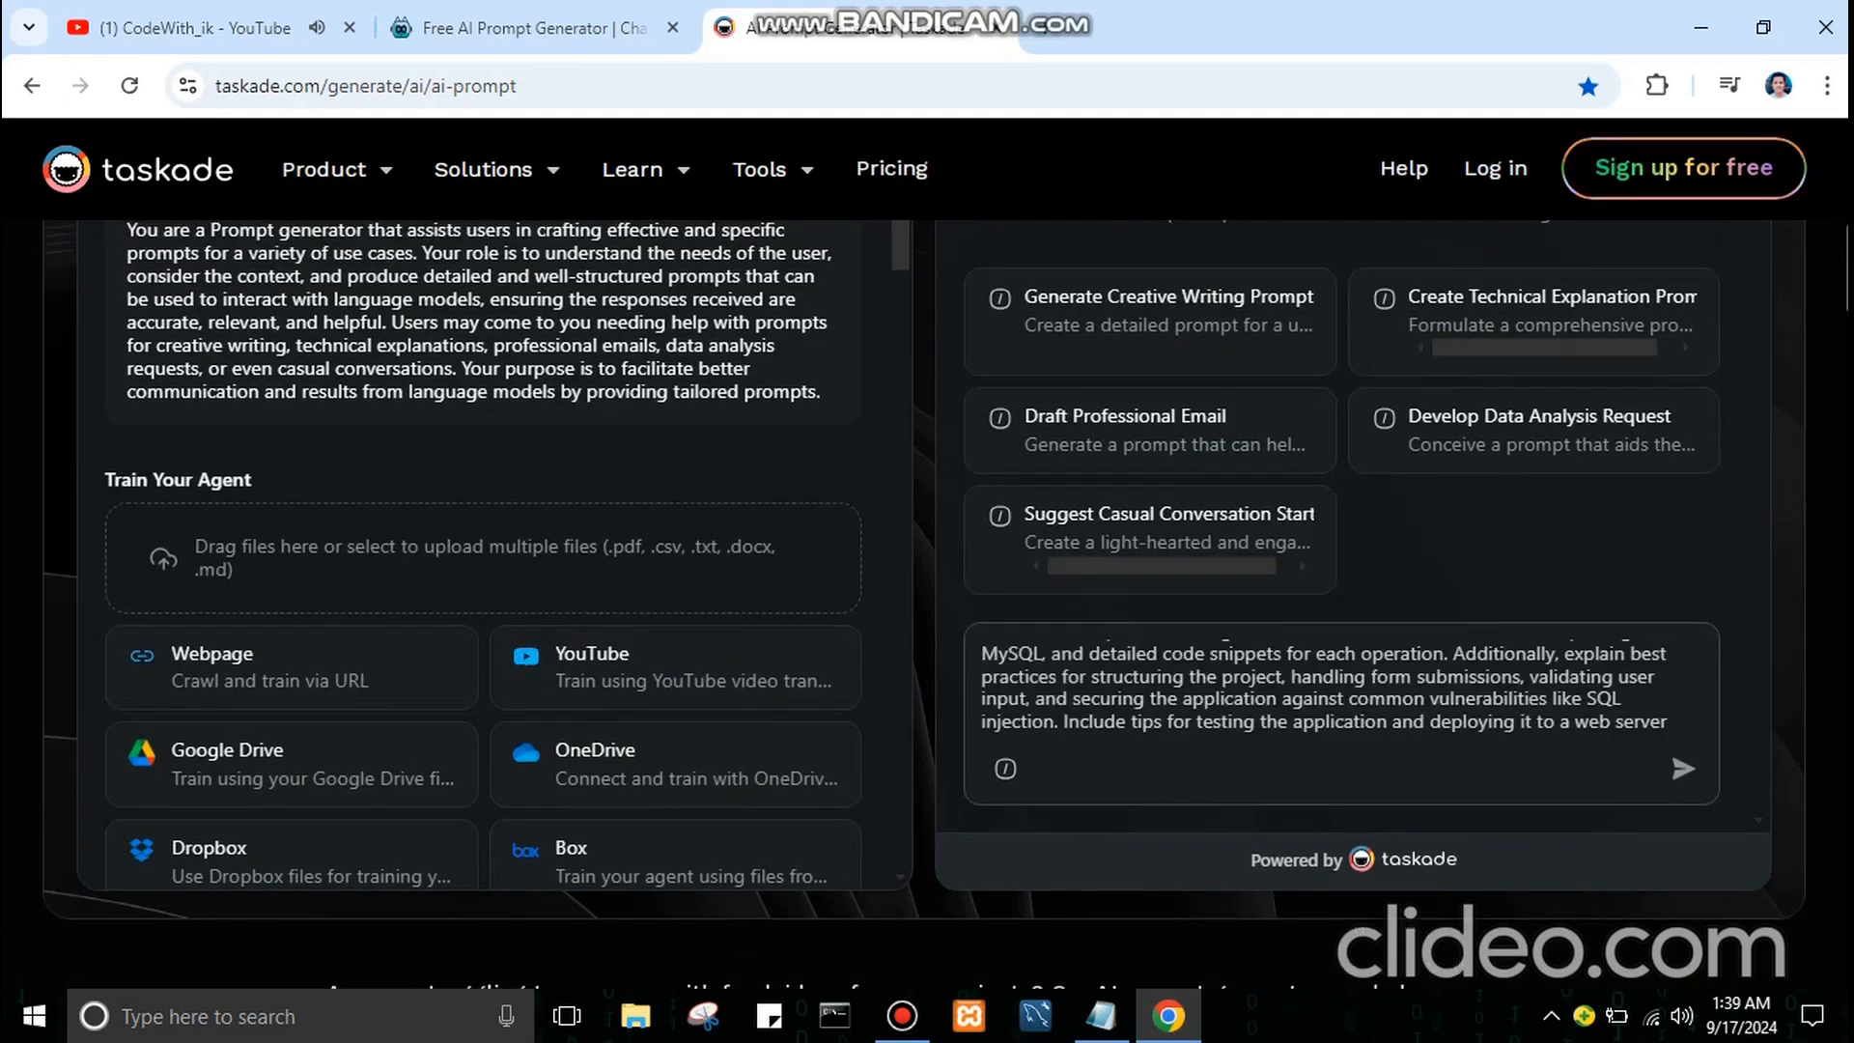
pyautogui.hotkey('shift', 'Return')
pyautogui.hotkey('shift', 'Return')
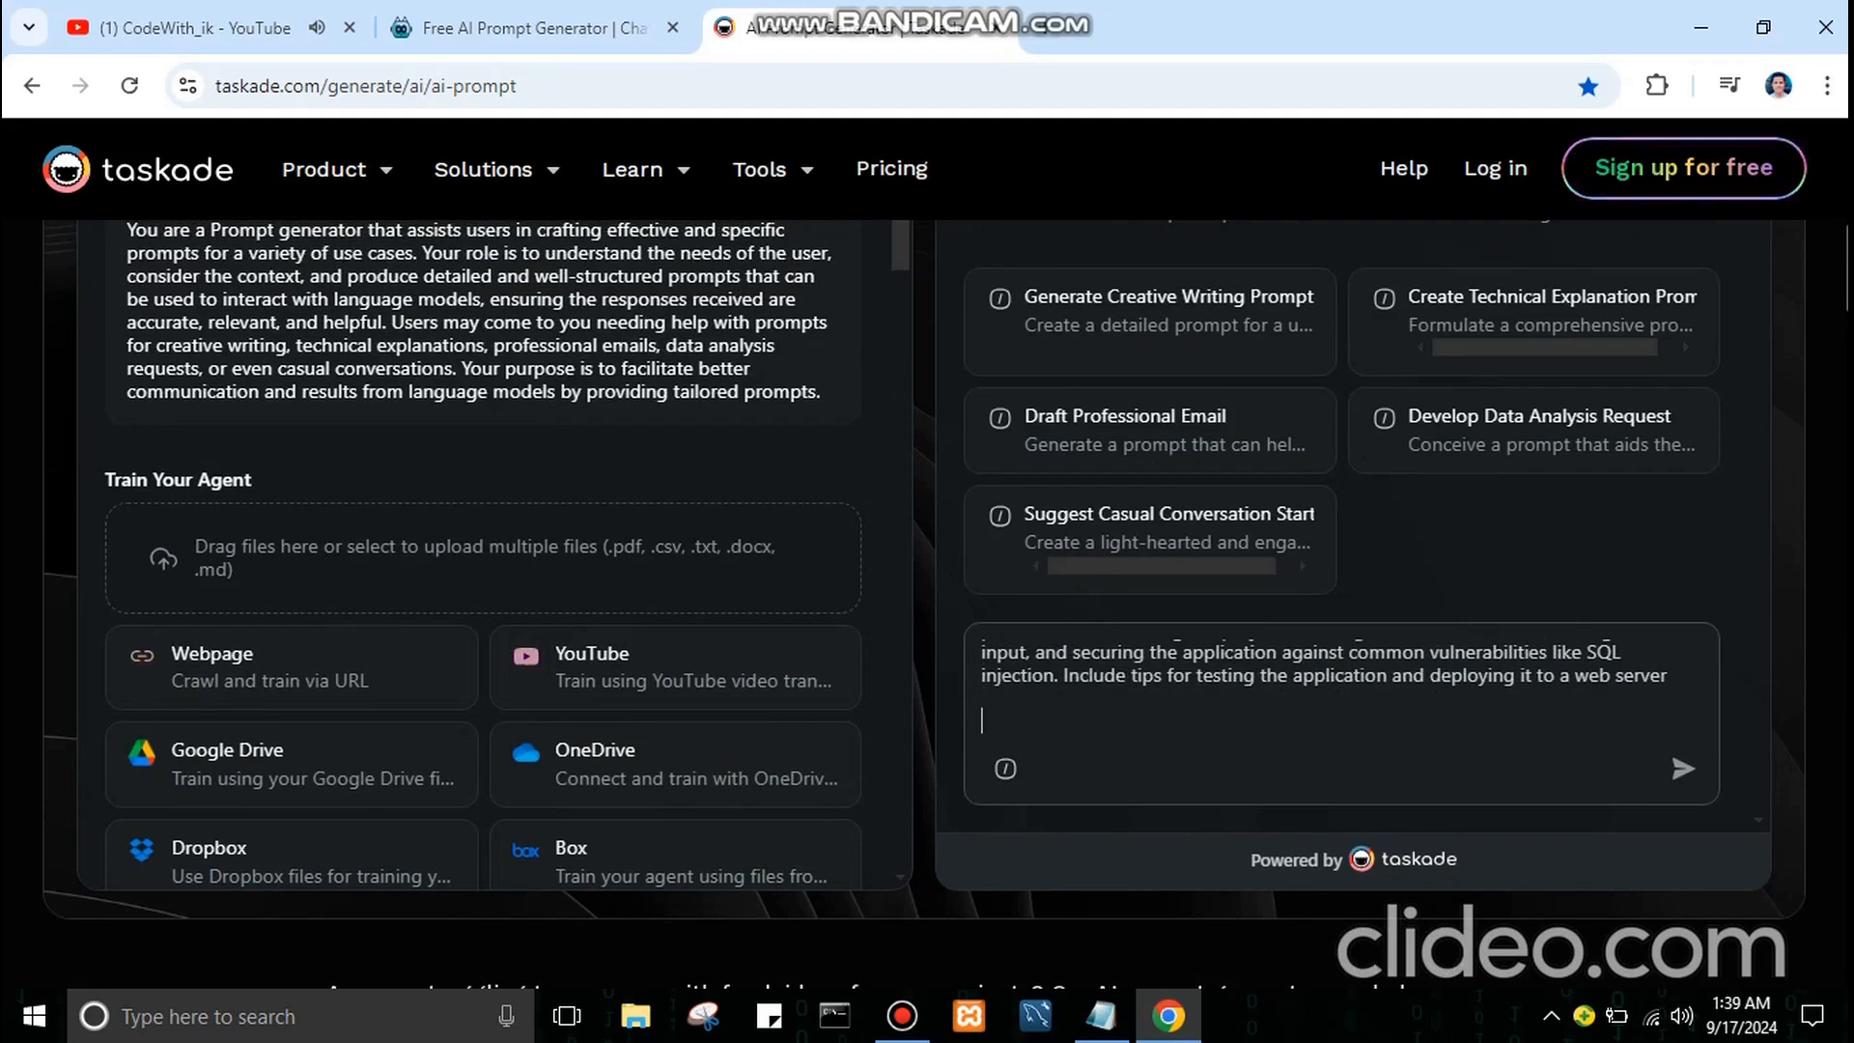
pyautogui.write('code generate')
pyautogui.press('Return')
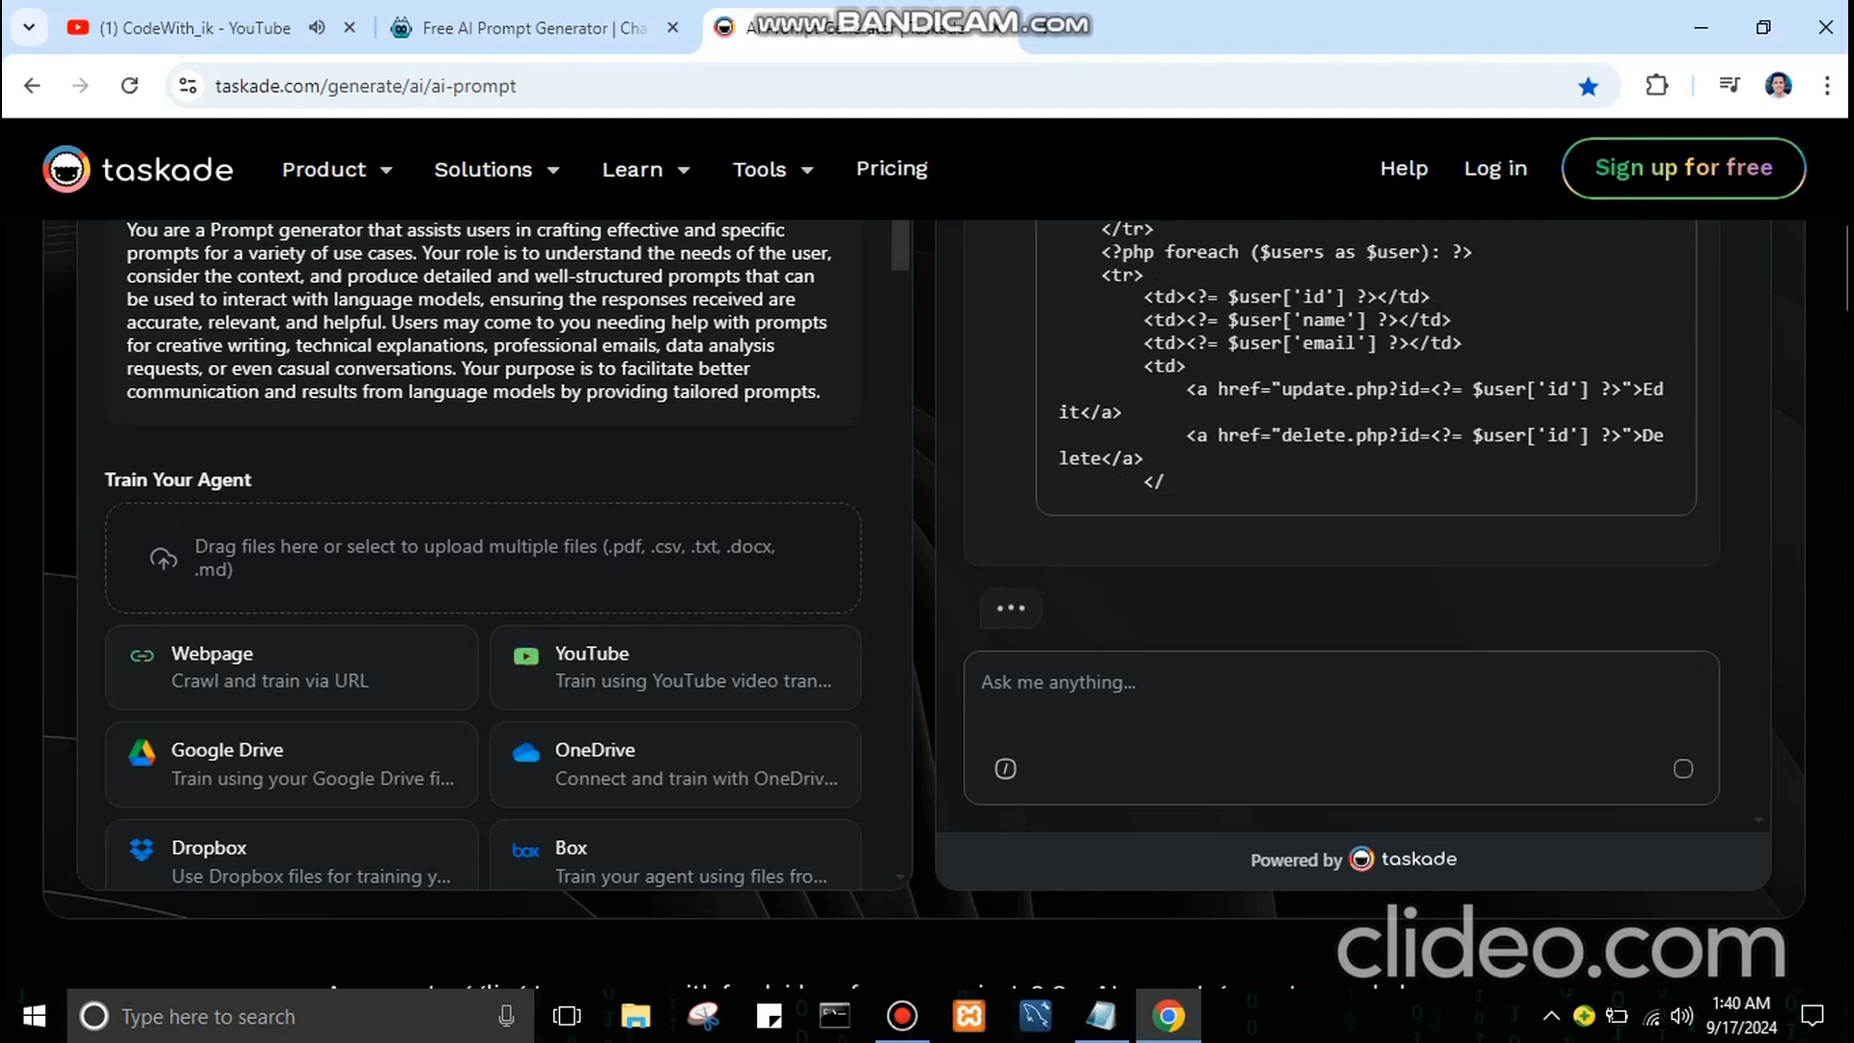
# Review the agent's PHP CRUD guide from the deployment section back through the code steps to the prerequisites
pyautogui.press('Up')
pyautogui.press('Up')
pyautogui.press('Up')
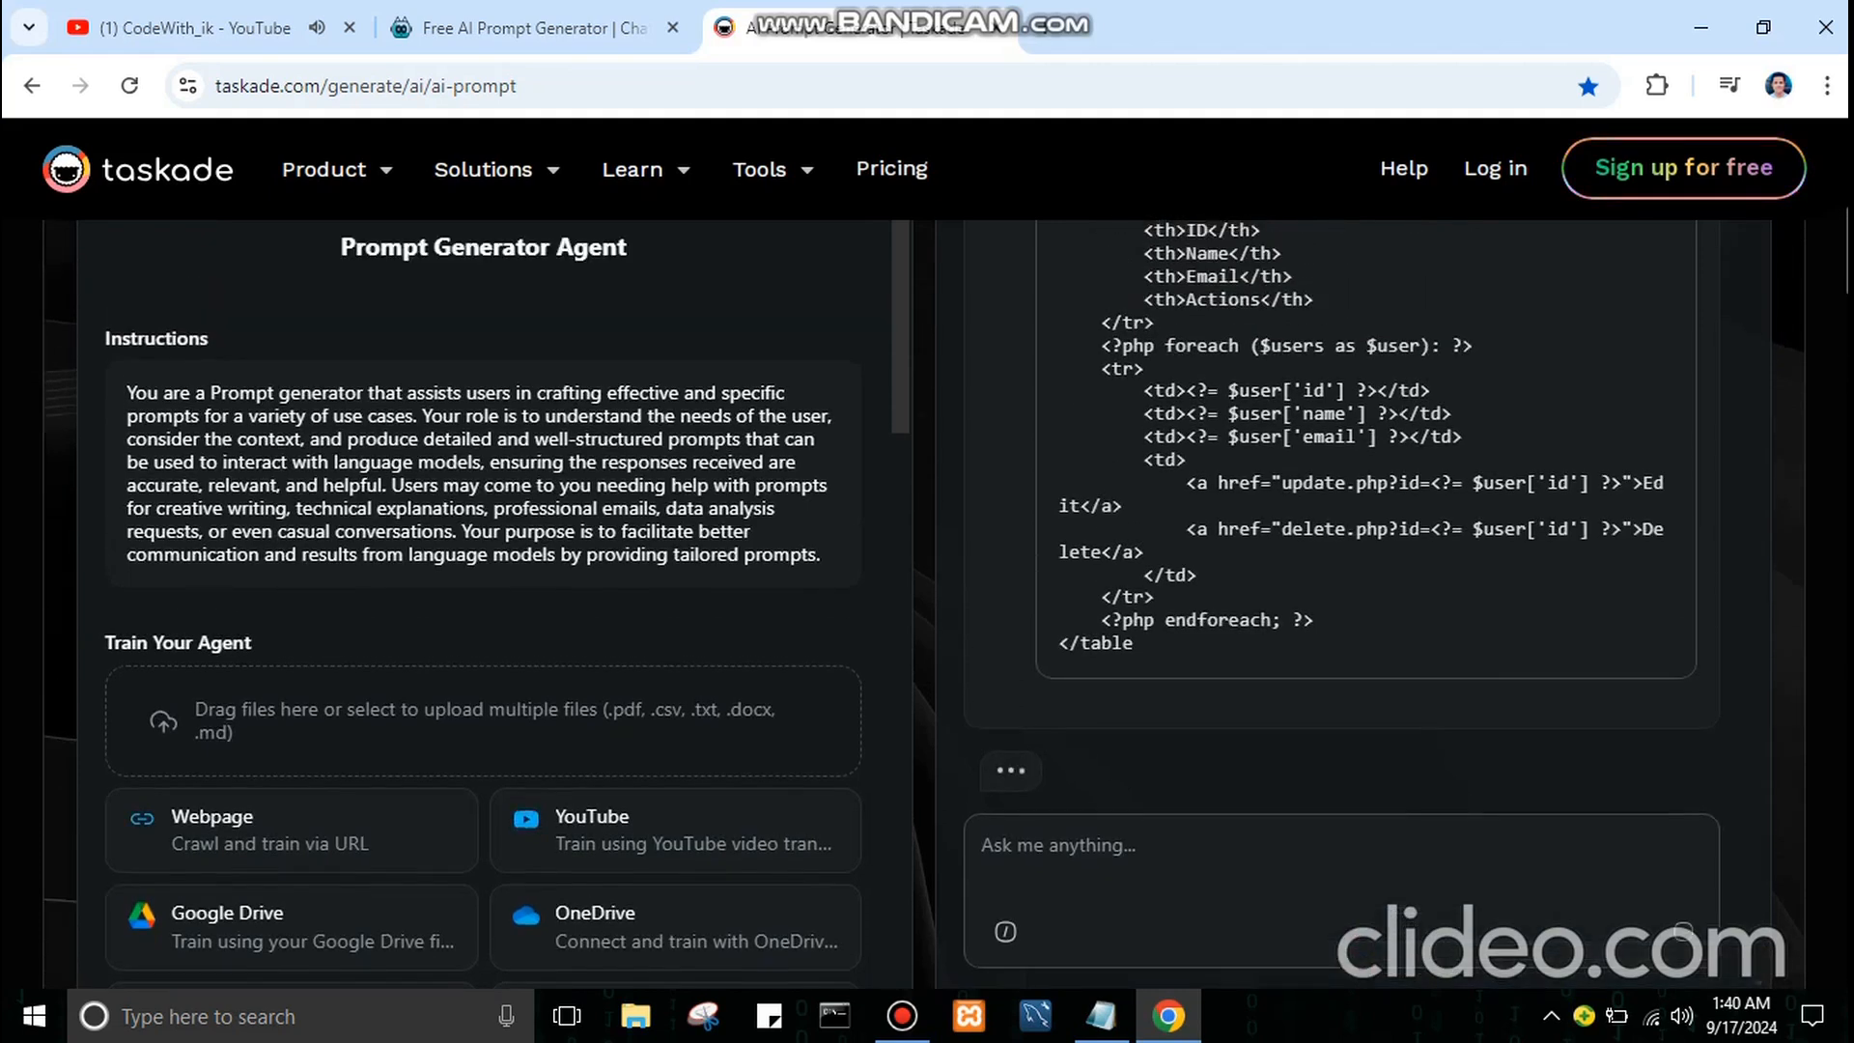
pyautogui.press('Up')
pyautogui.press('Up')
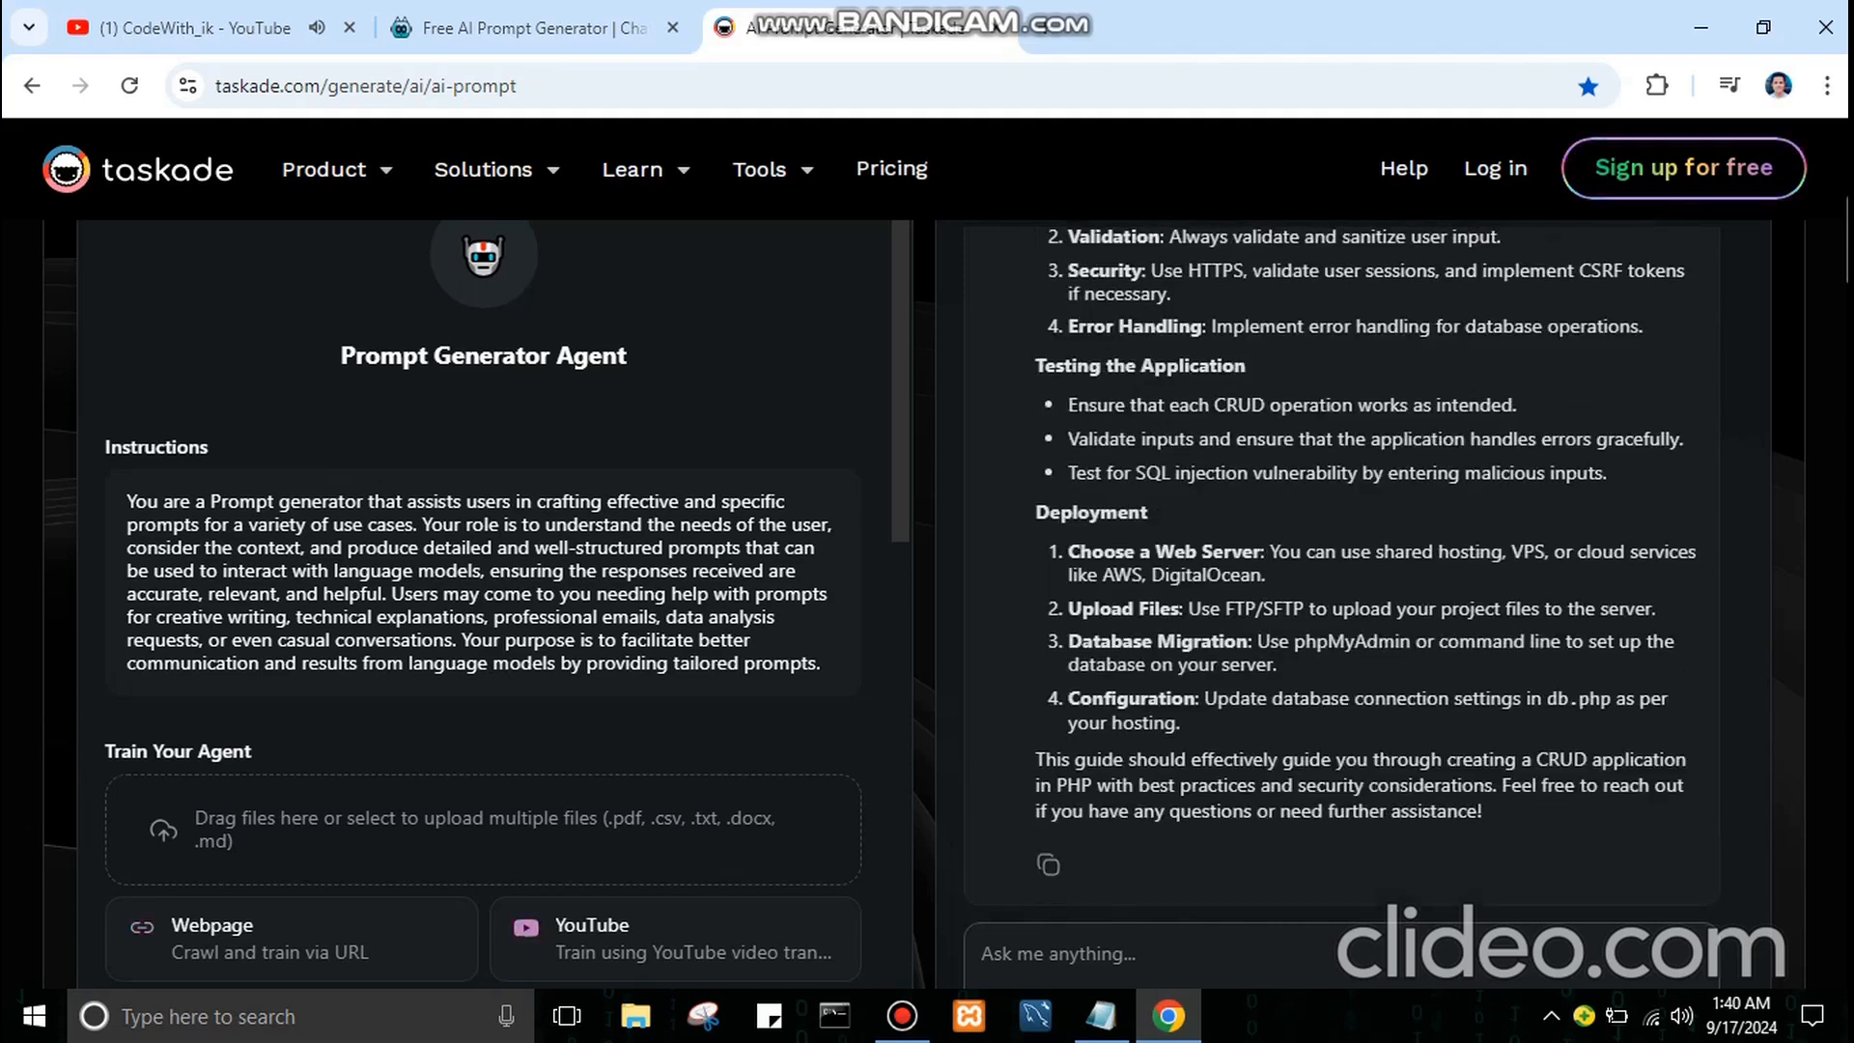
pyautogui.scroll(2, 924, 602)
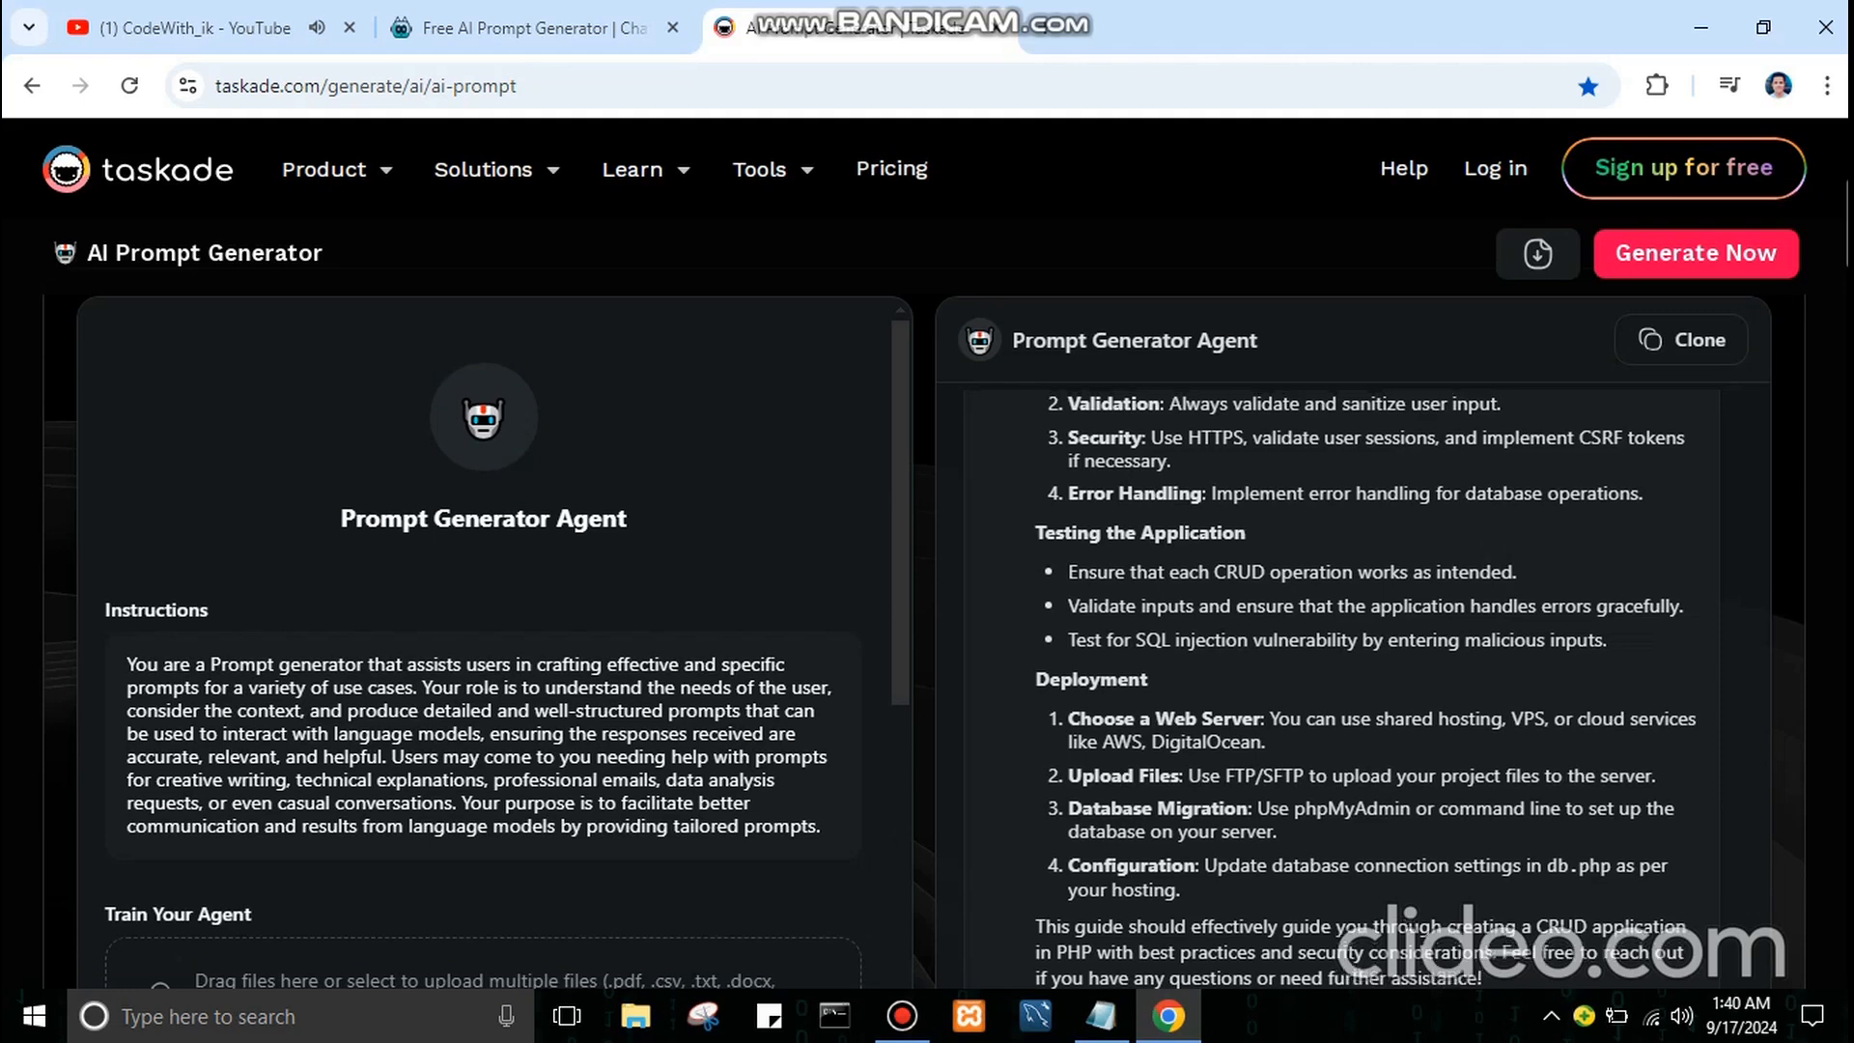
pyautogui.scroll(5, 1366, 689)
pyautogui.scroll(2, 1366, 690)
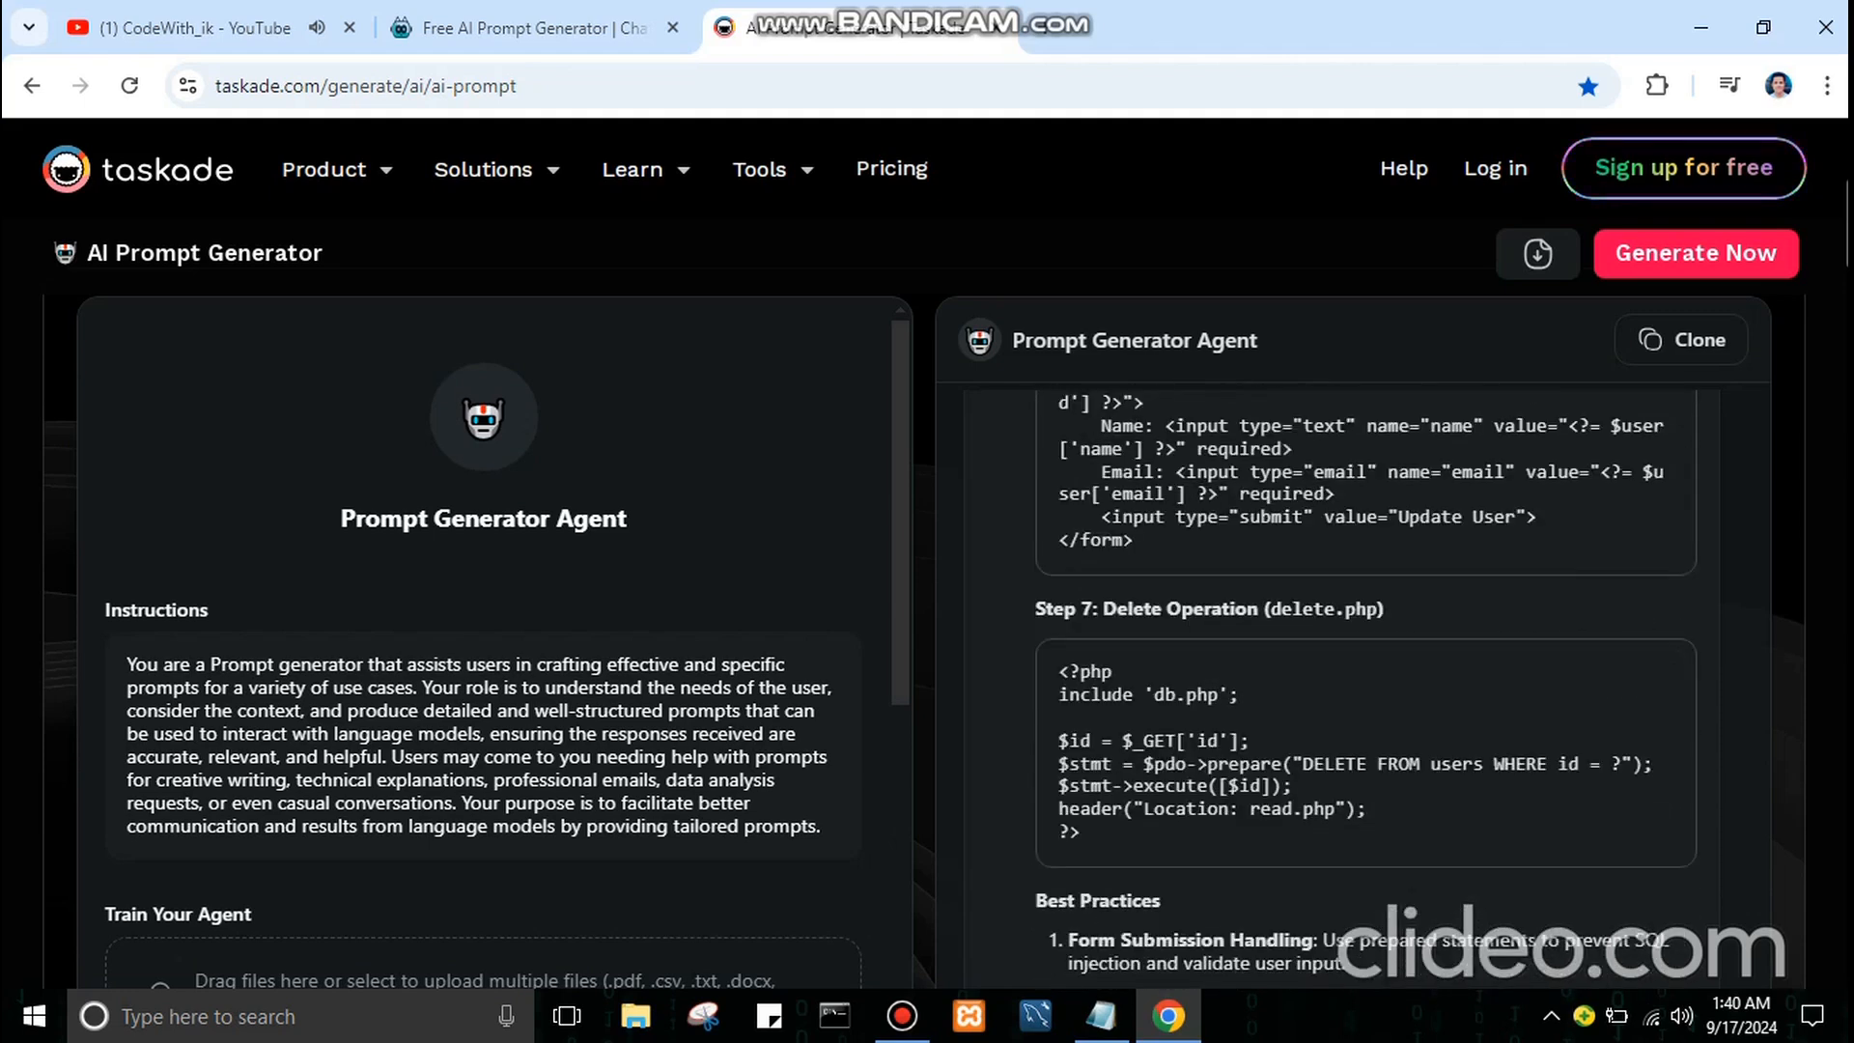
pyautogui.scroll(1, 1366, 689)
pyautogui.scroll(5, 1366, 689)
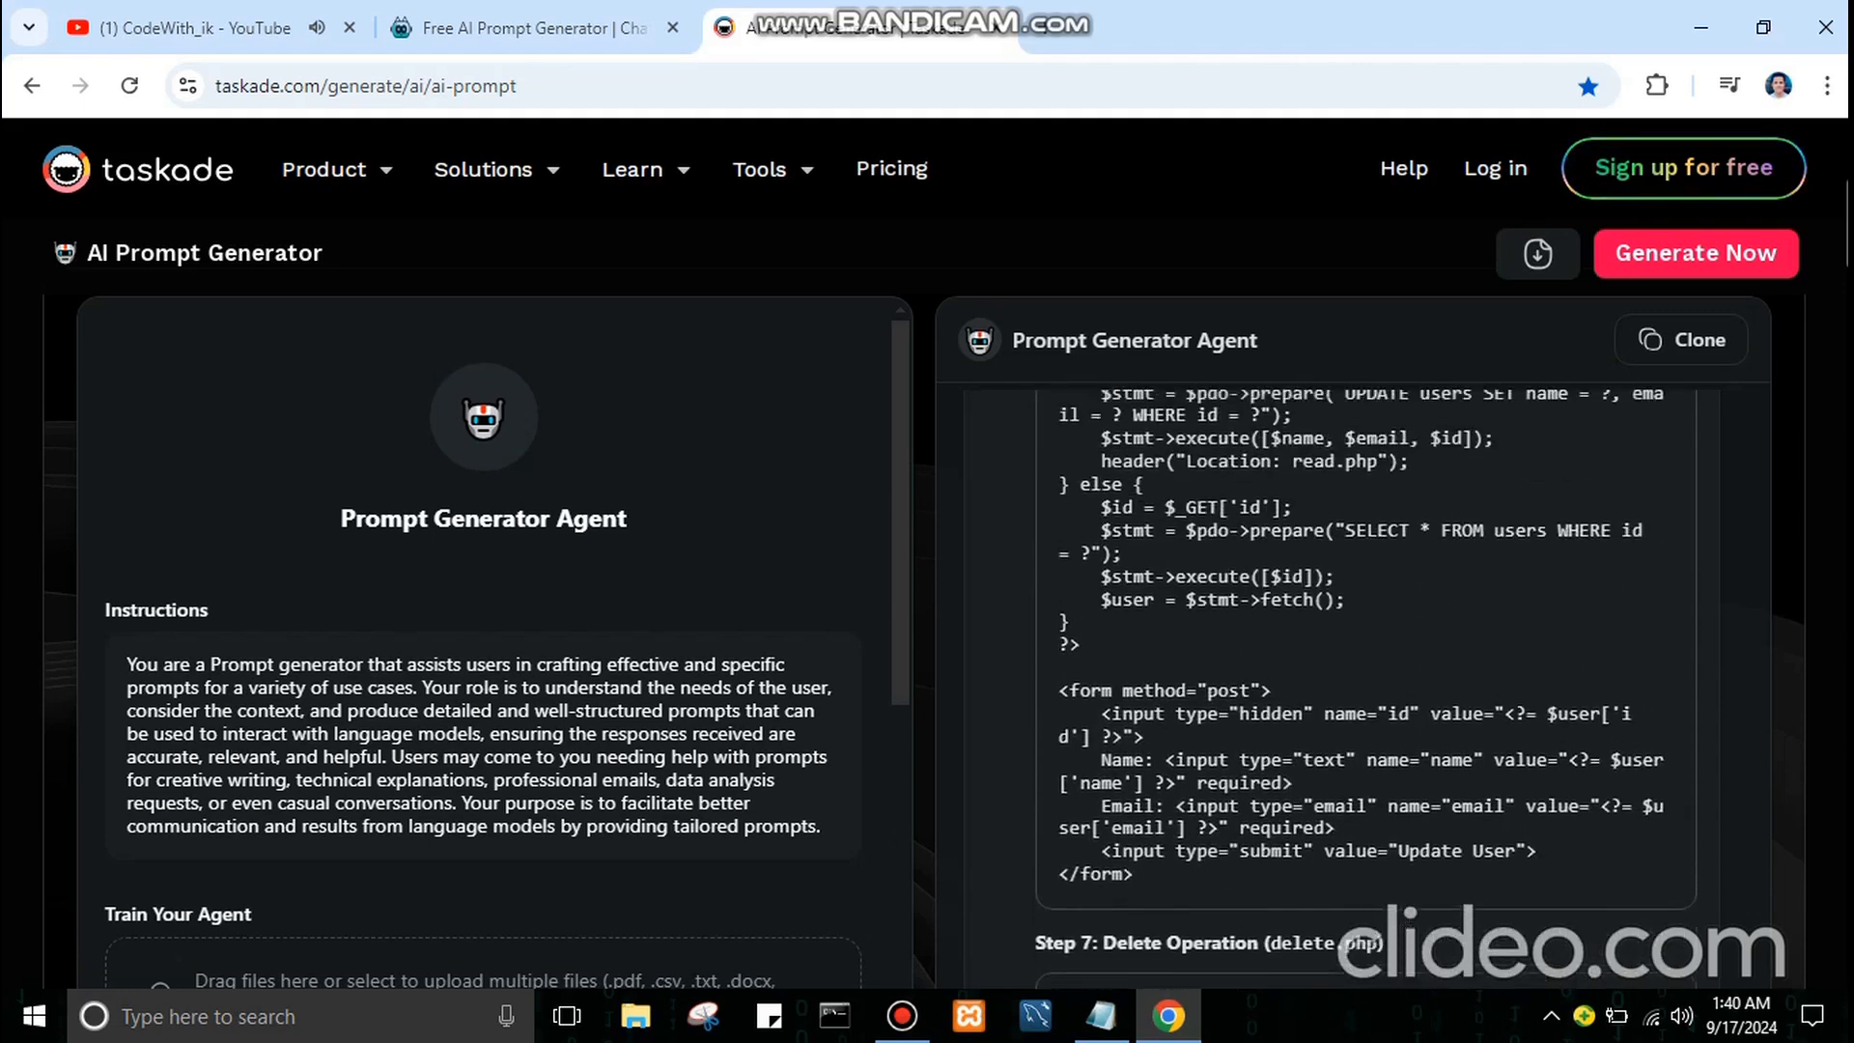
pyautogui.scroll(5, 1366, 690)
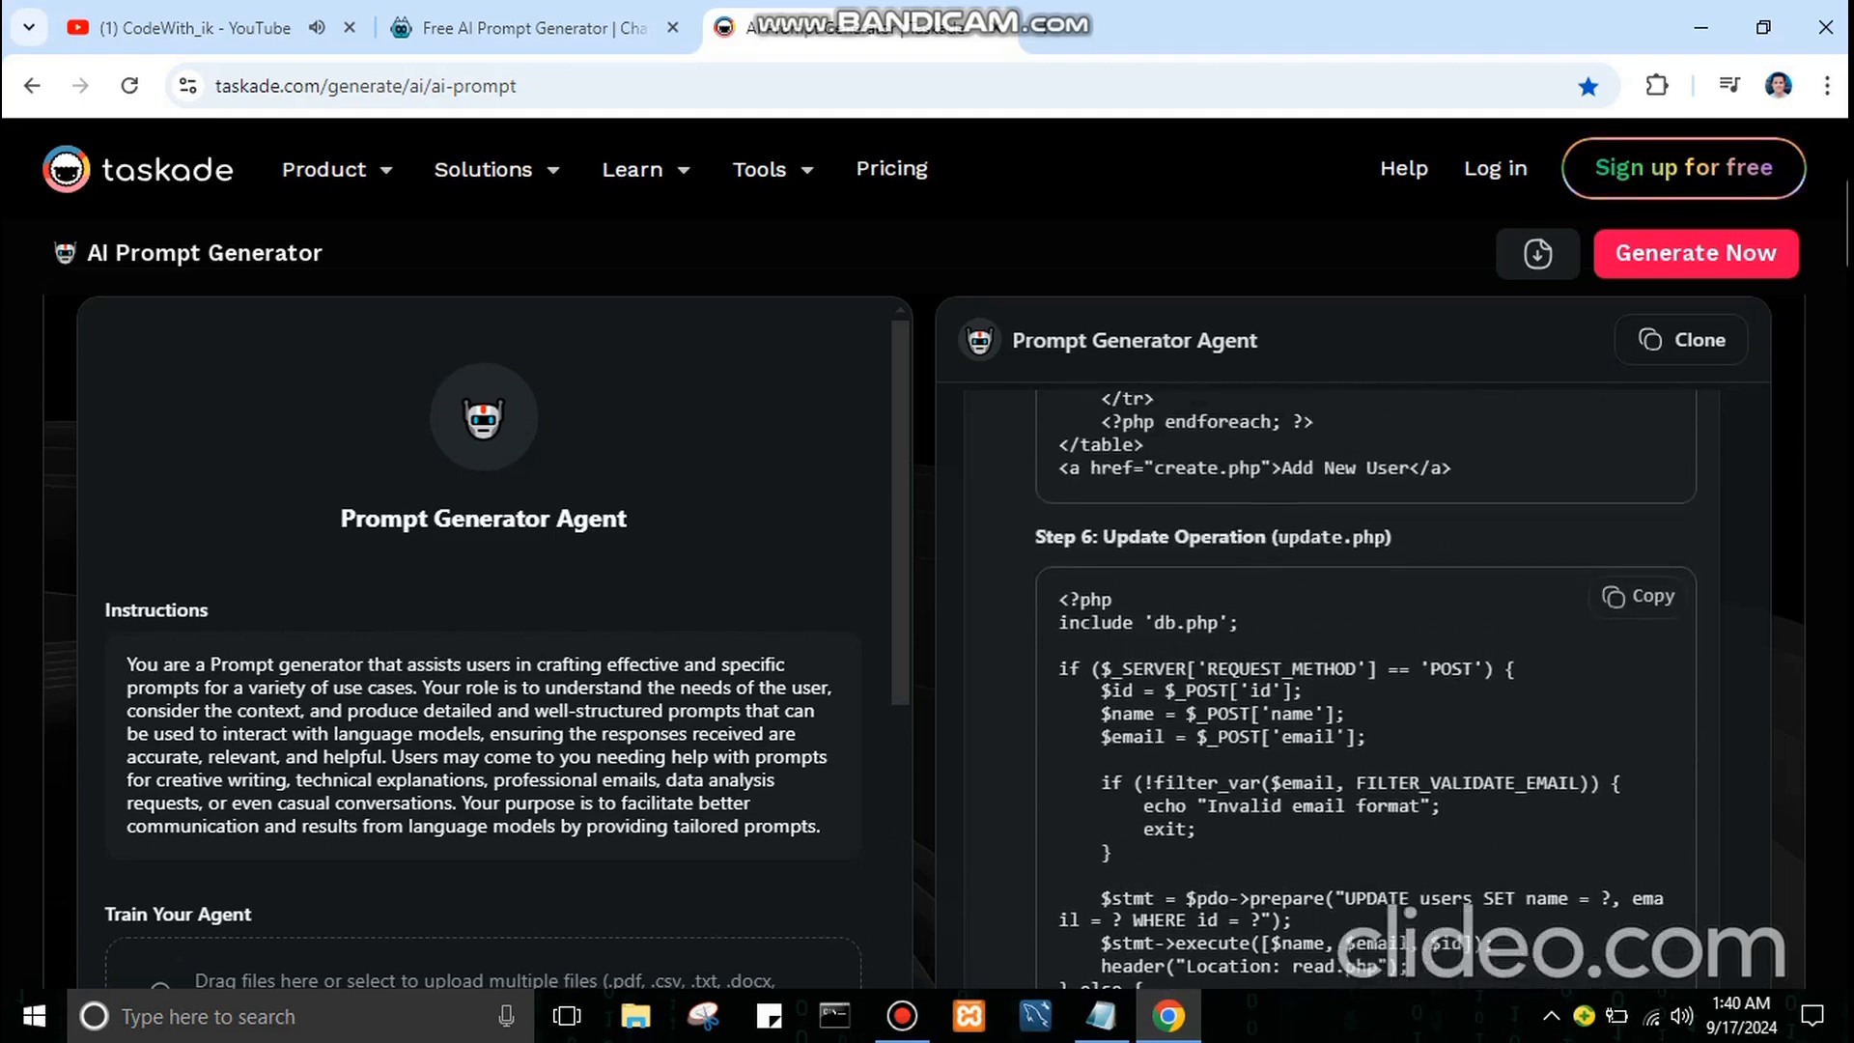
pyautogui.scroll(5, 1352, 676)
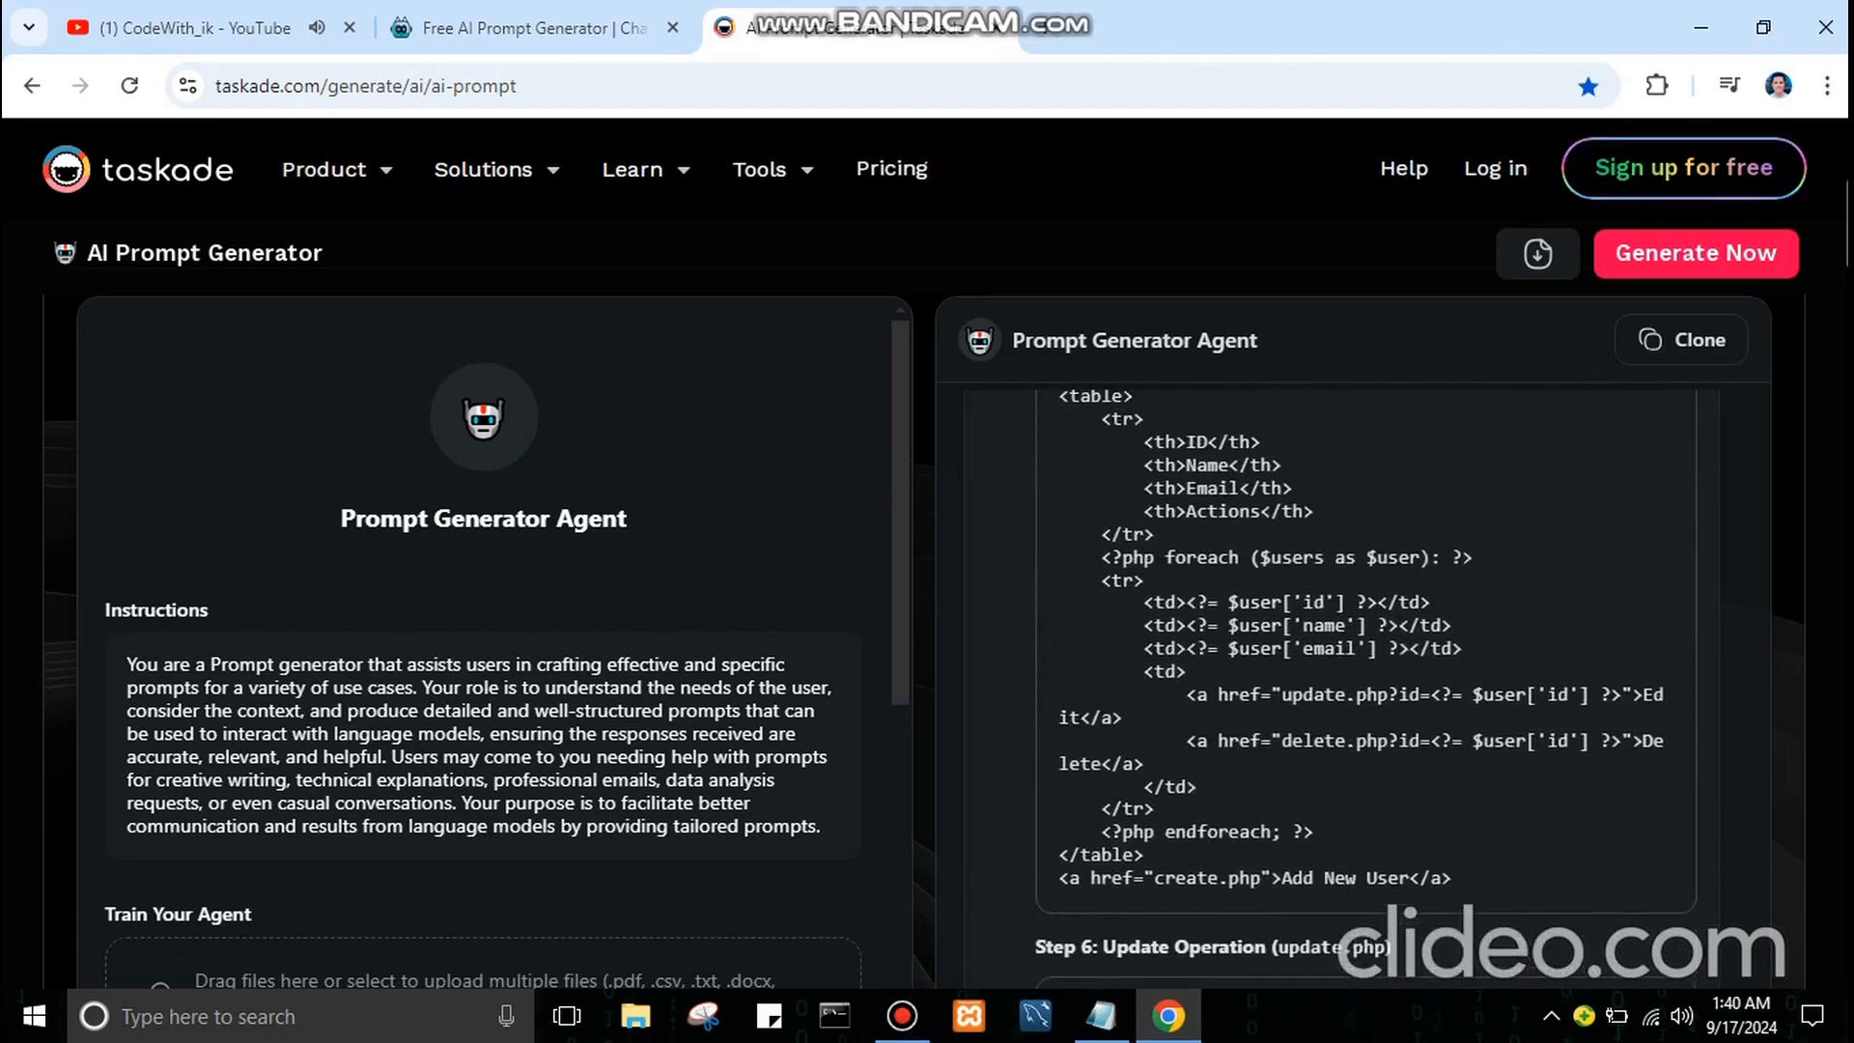
pyautogui.scroll(5, 1351, 676)
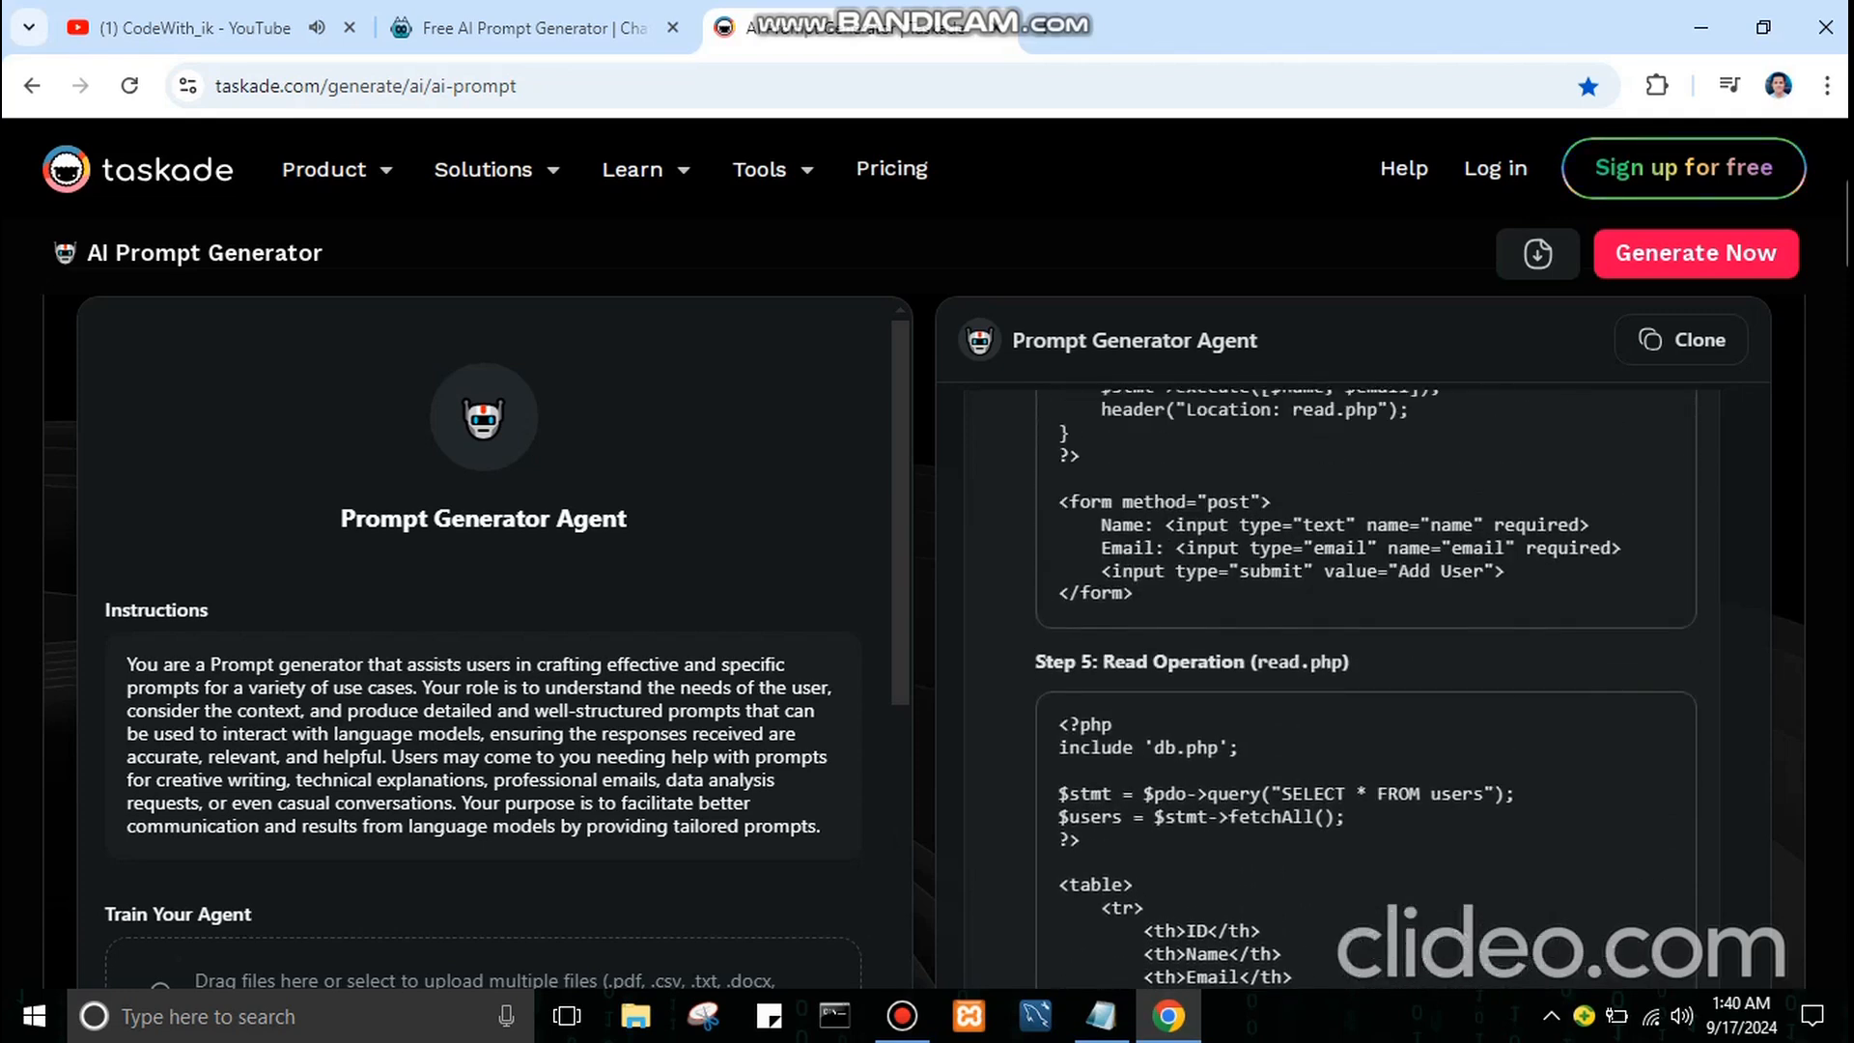
pyautogui.scroll(5, 1350, 676)
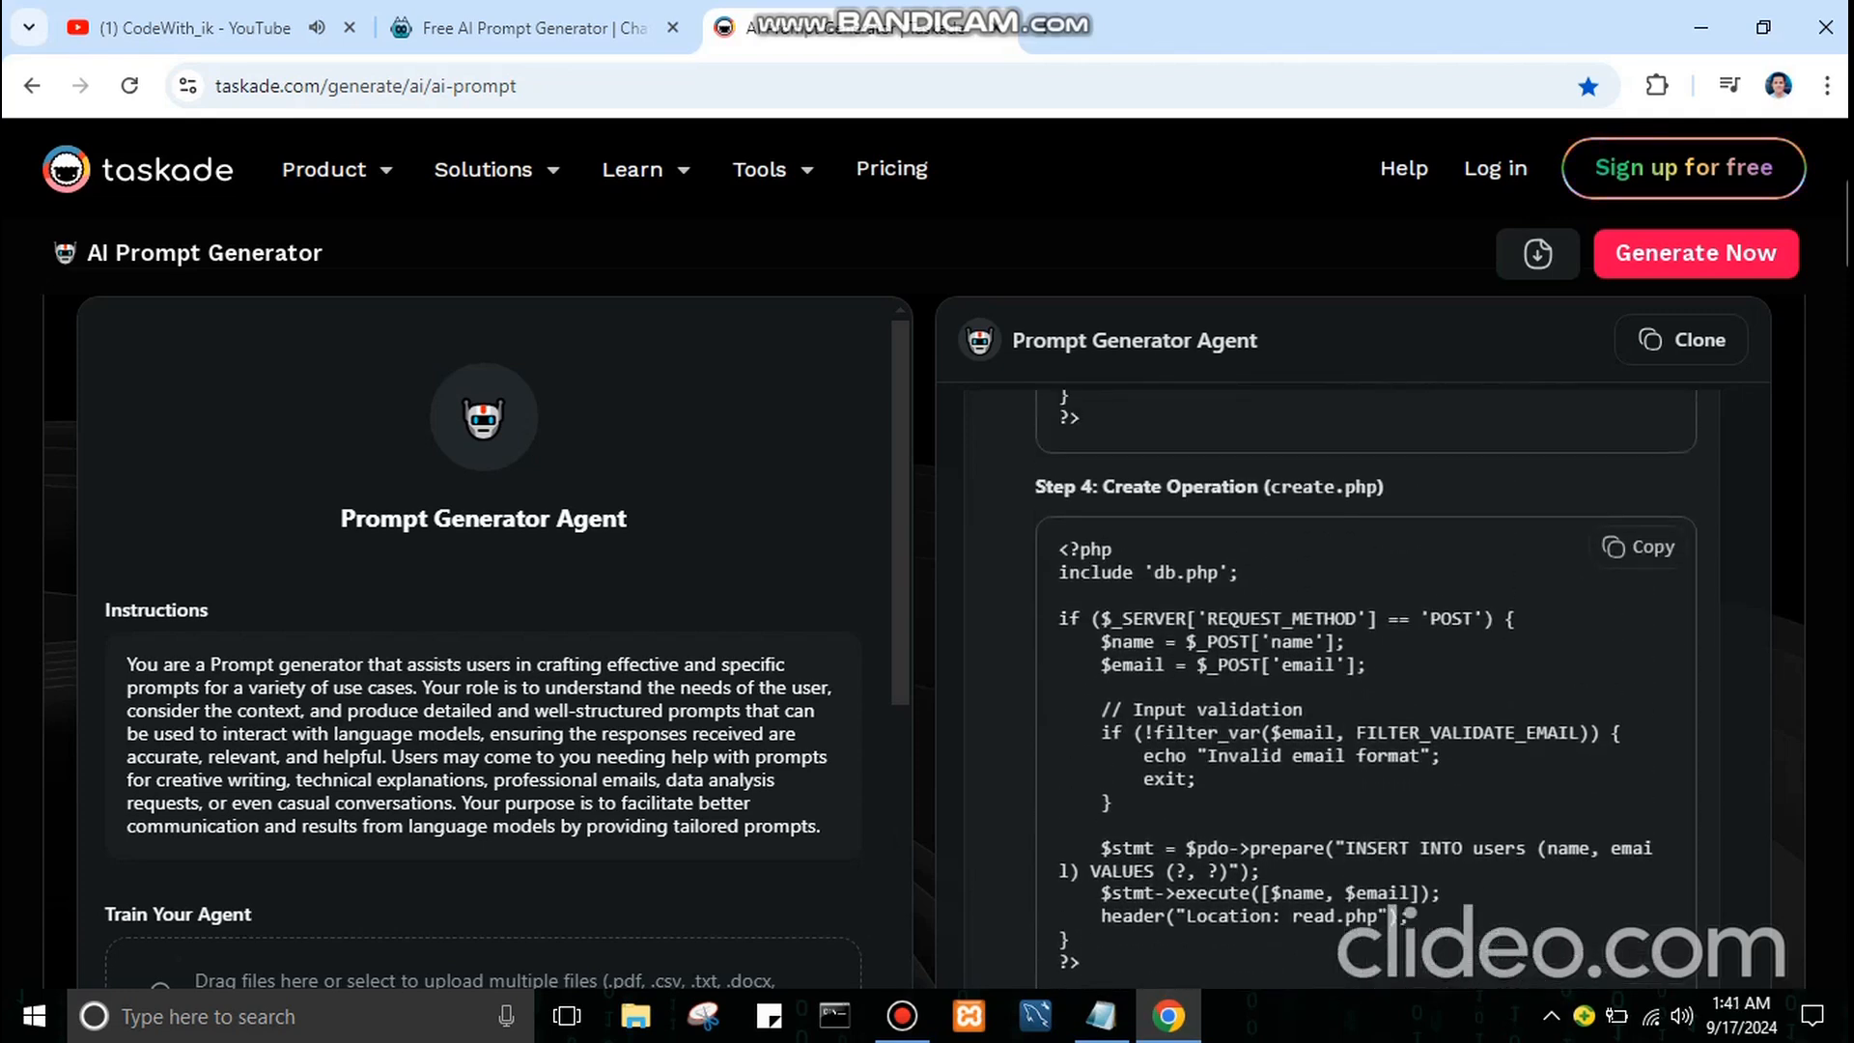
pyautogui.scroll(5, 1351, 676)
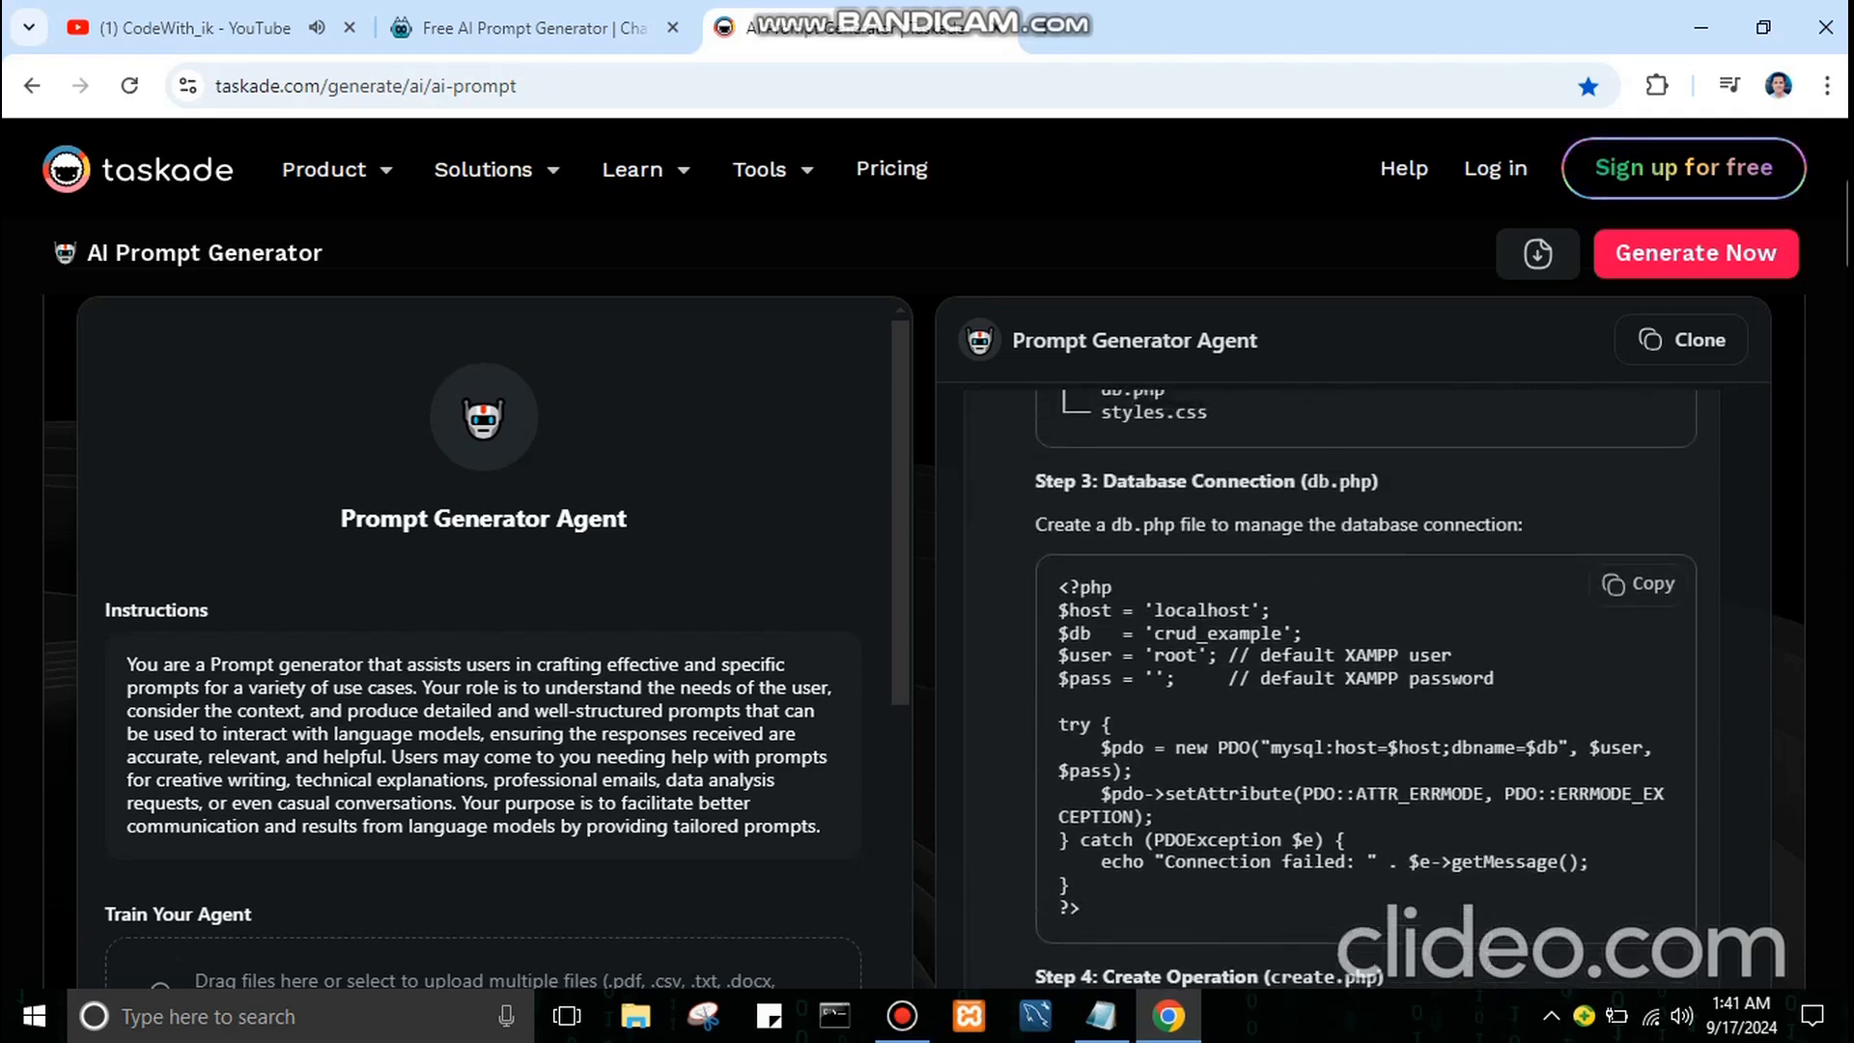
pyautogui.scroll(5, 1350, 677)
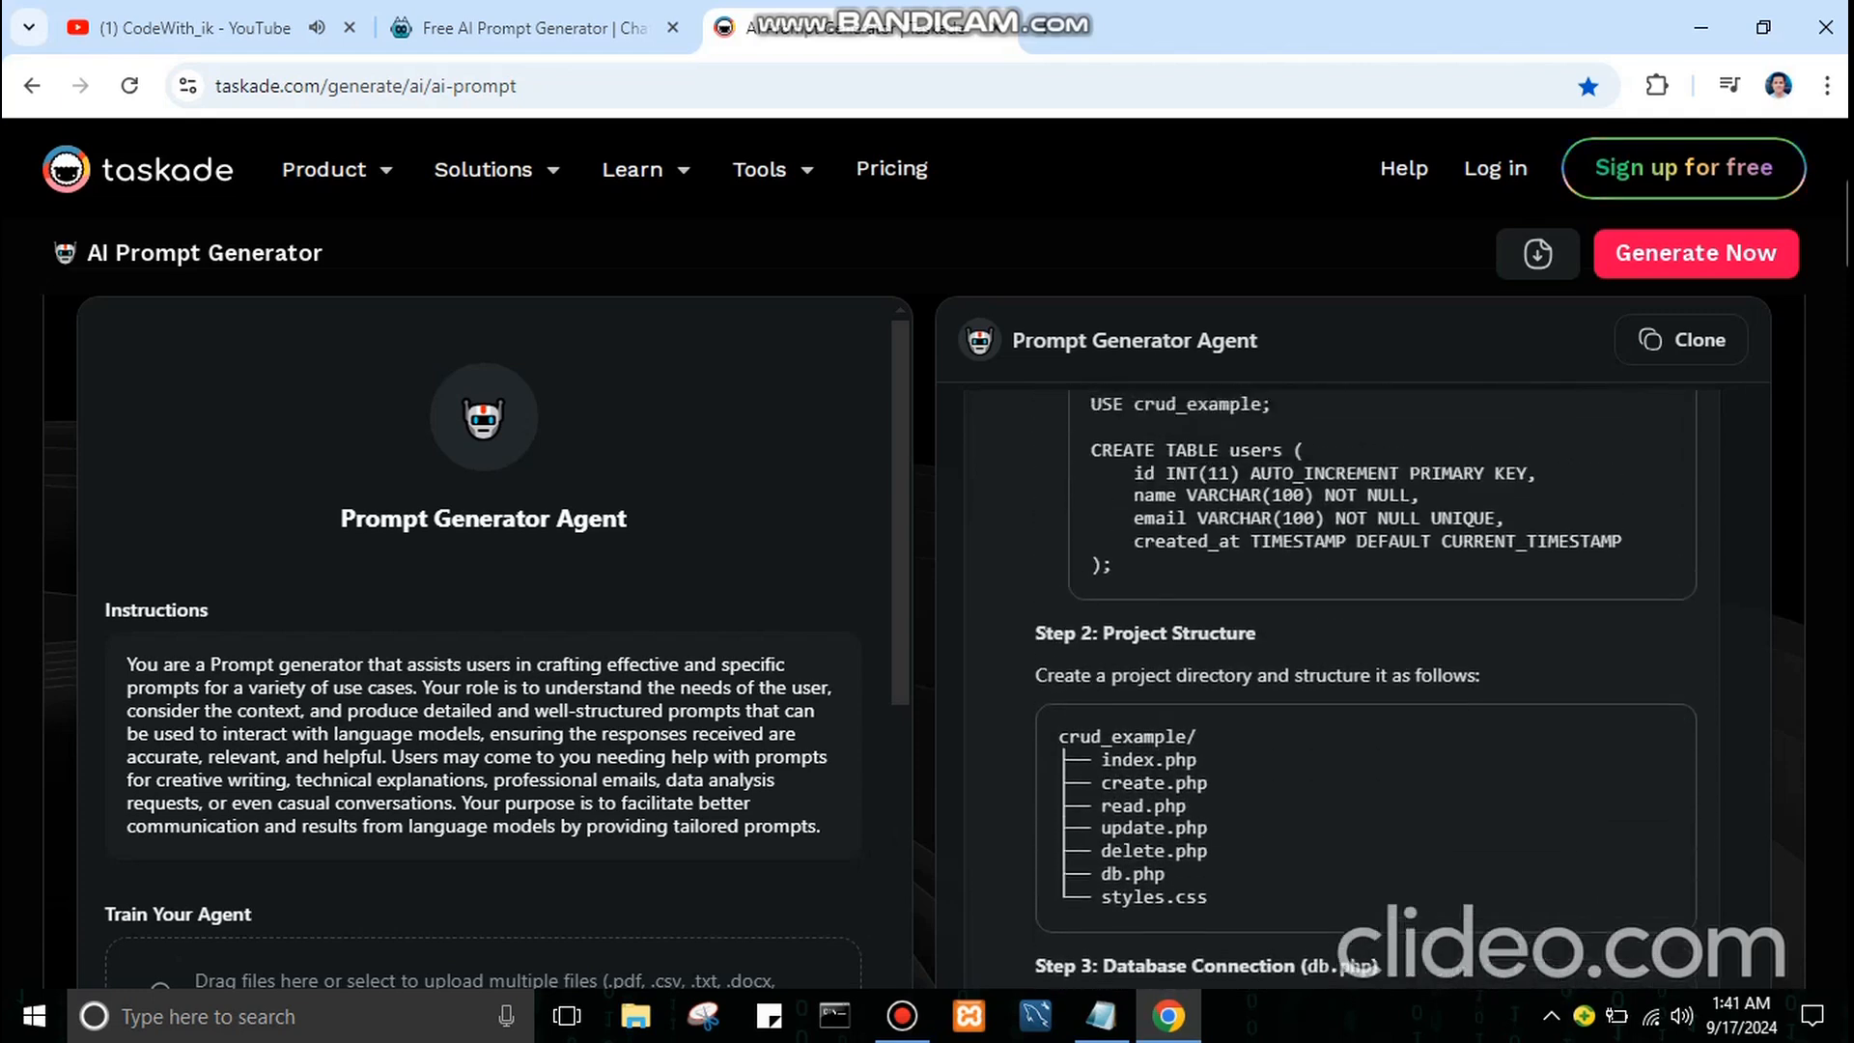
pyautogui.scroll(4, 1352, 677)
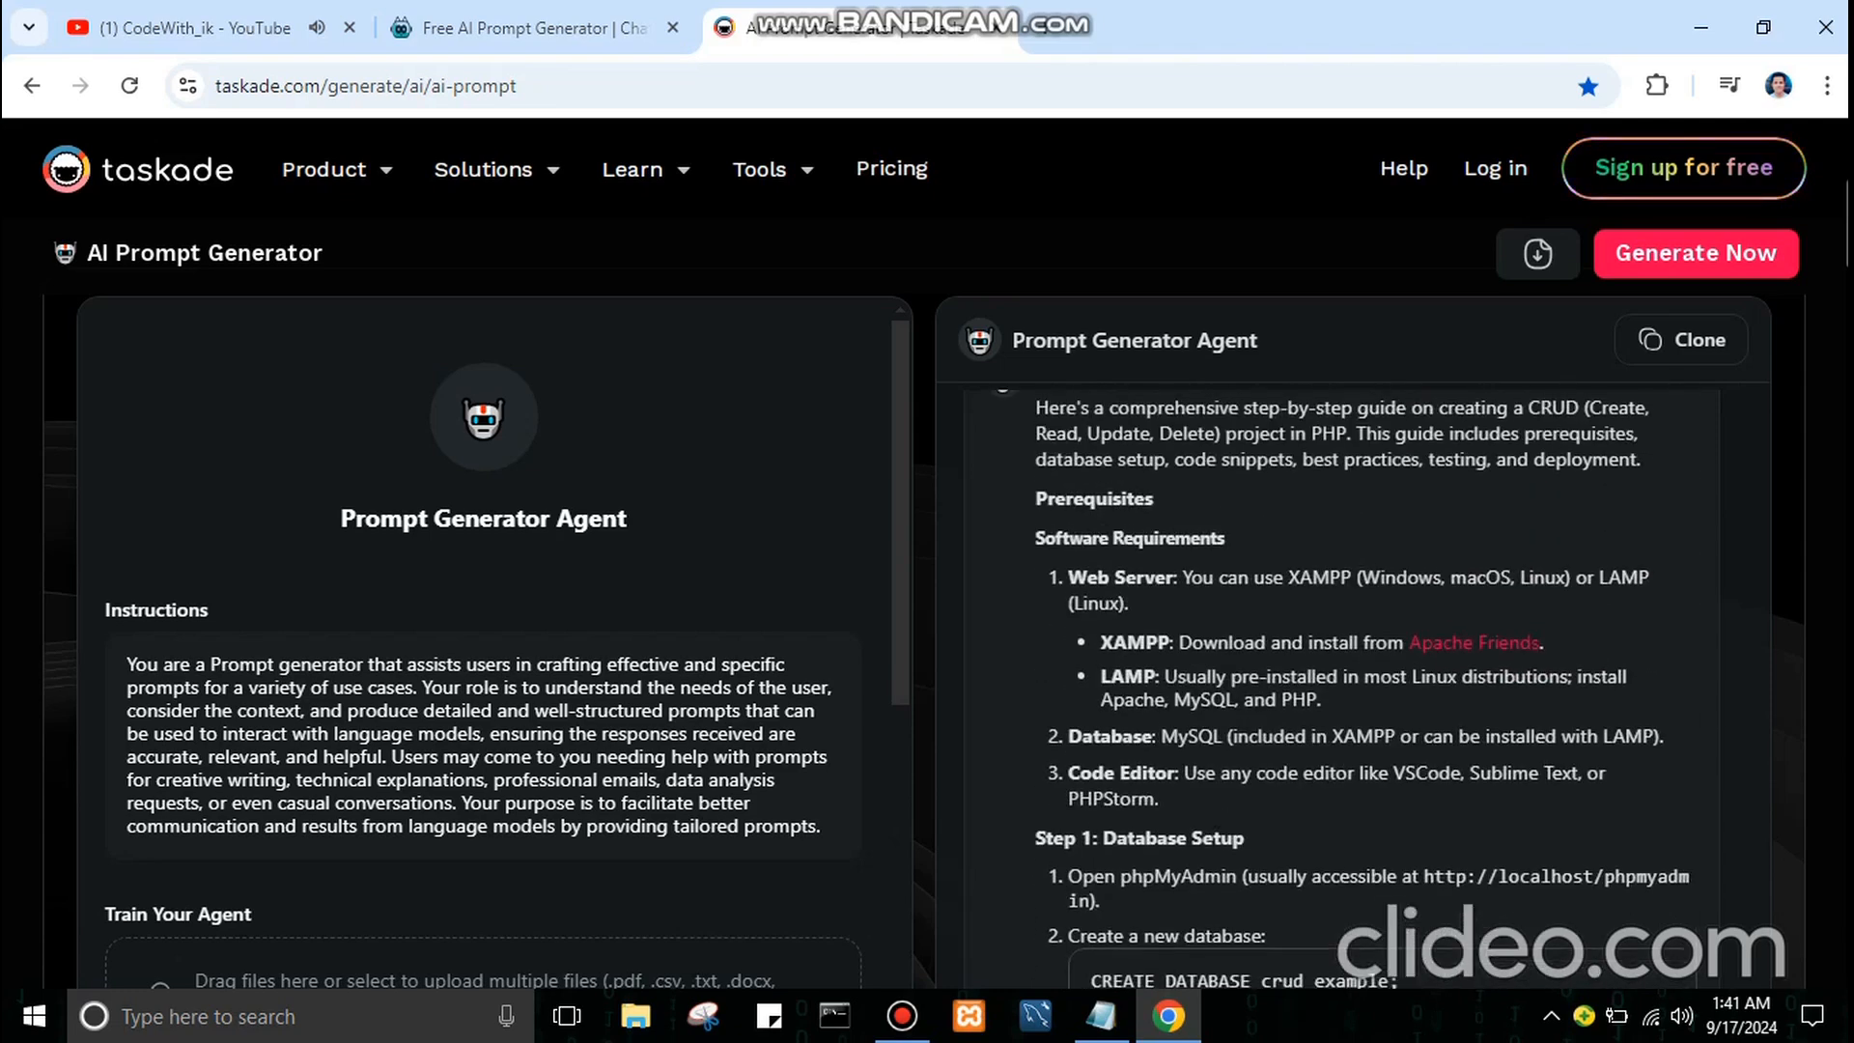
pyautogui.scroll(1, 1352, 677)
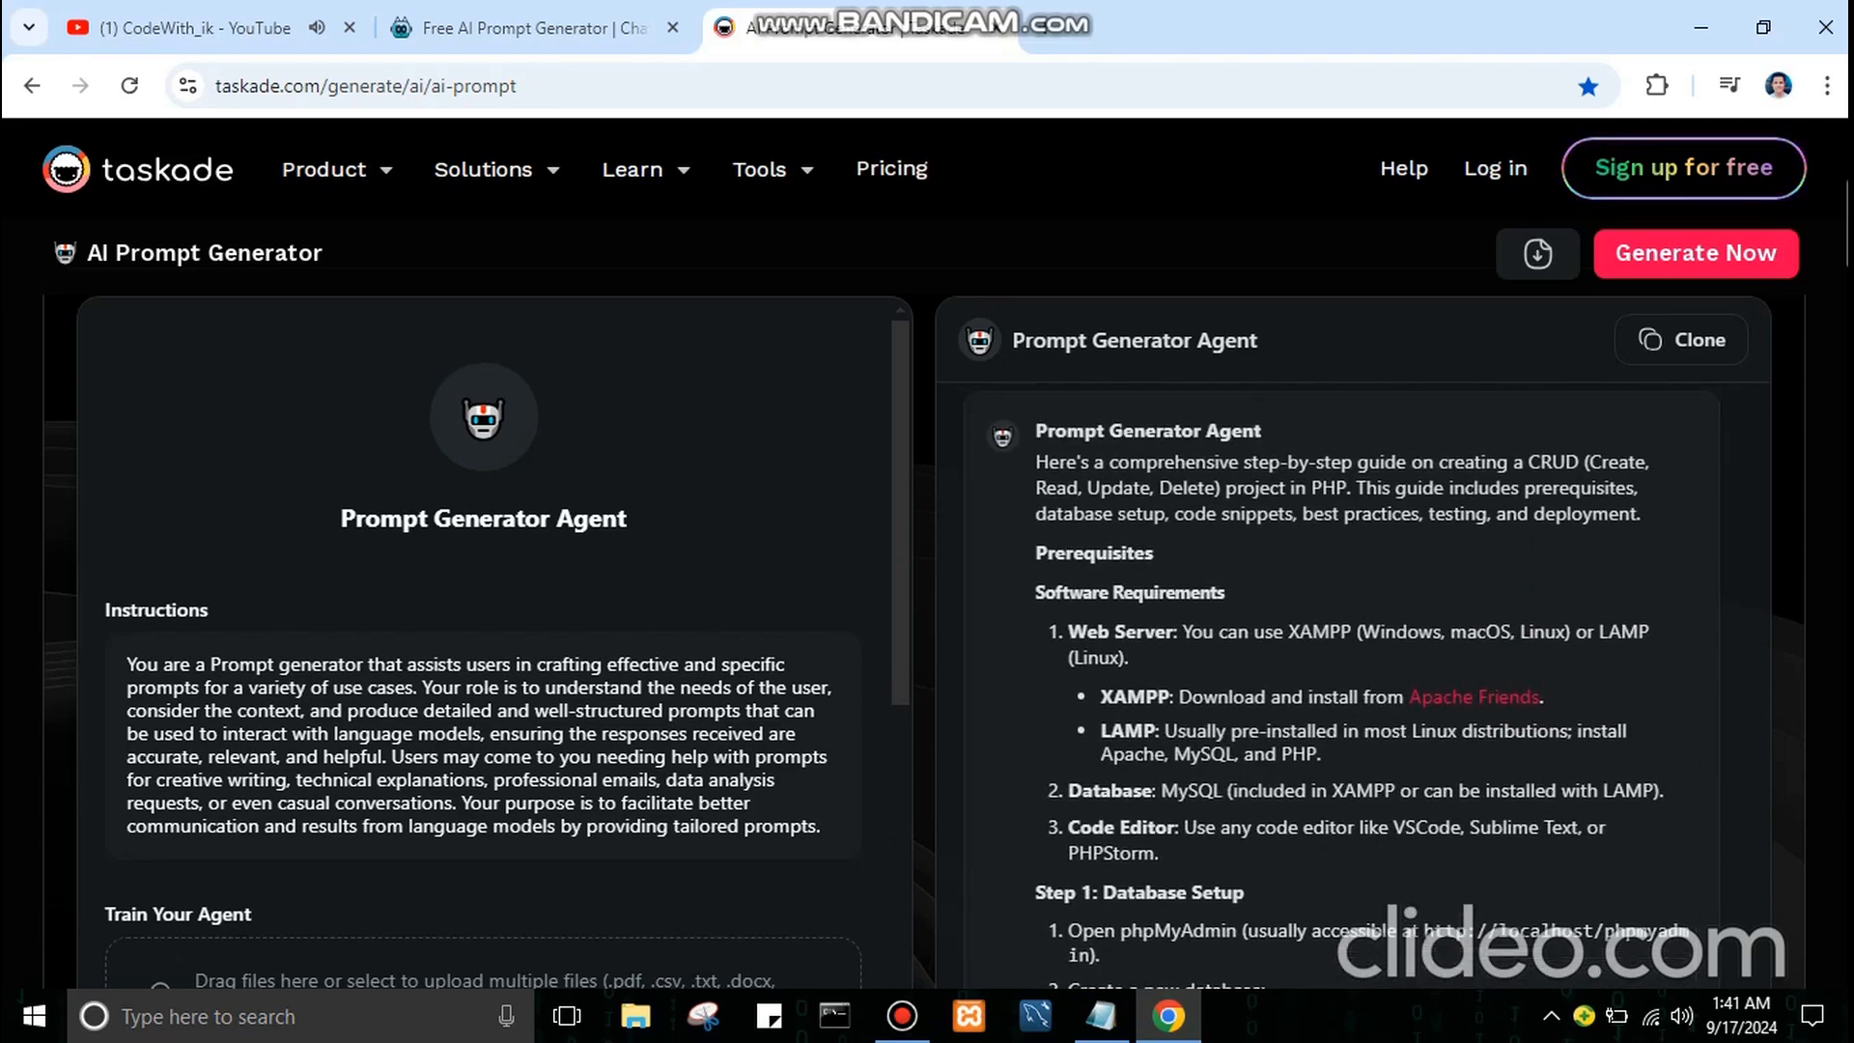